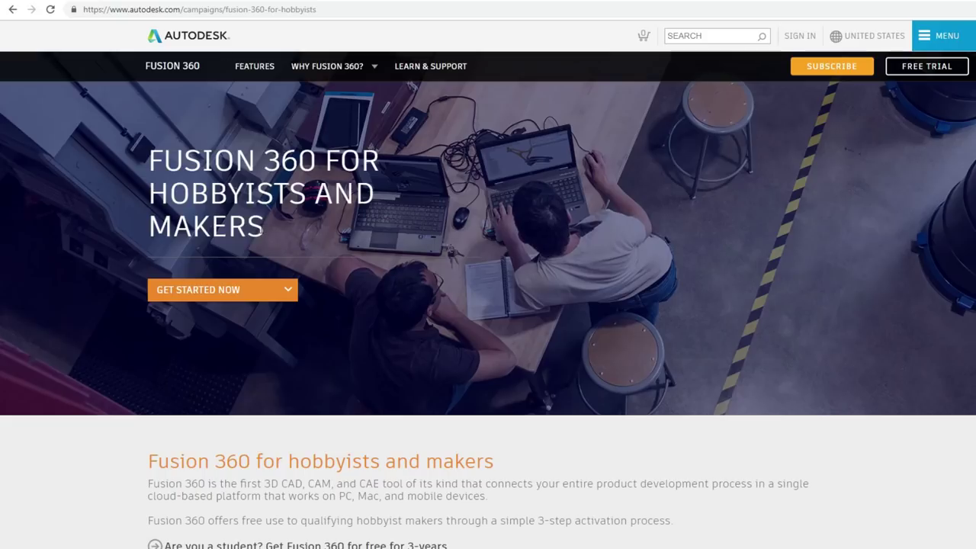
Review the Fusion 360 for hobbyists page, including its address, the license activation steps and the getting-started resources.
left_click_drag(327, 9, 55, 16)
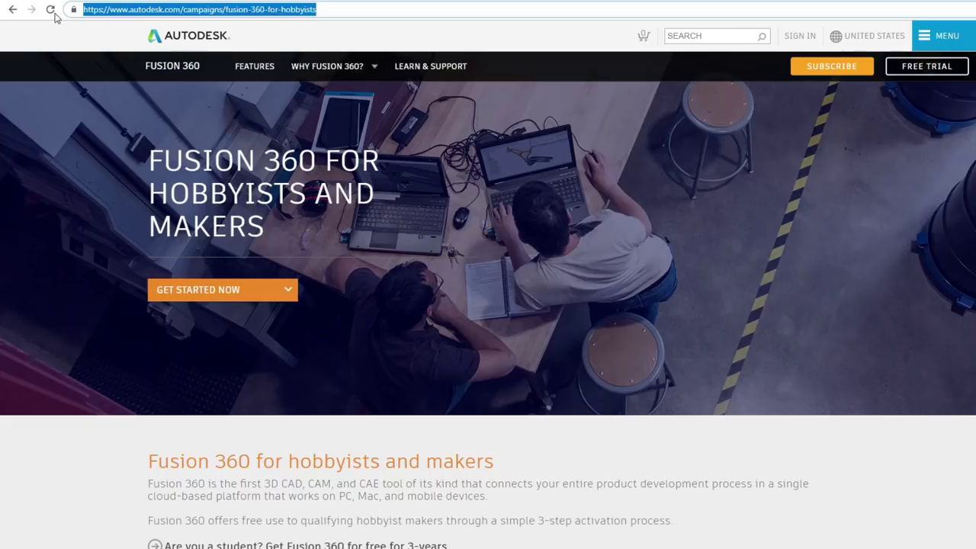
left_click(402, 11)
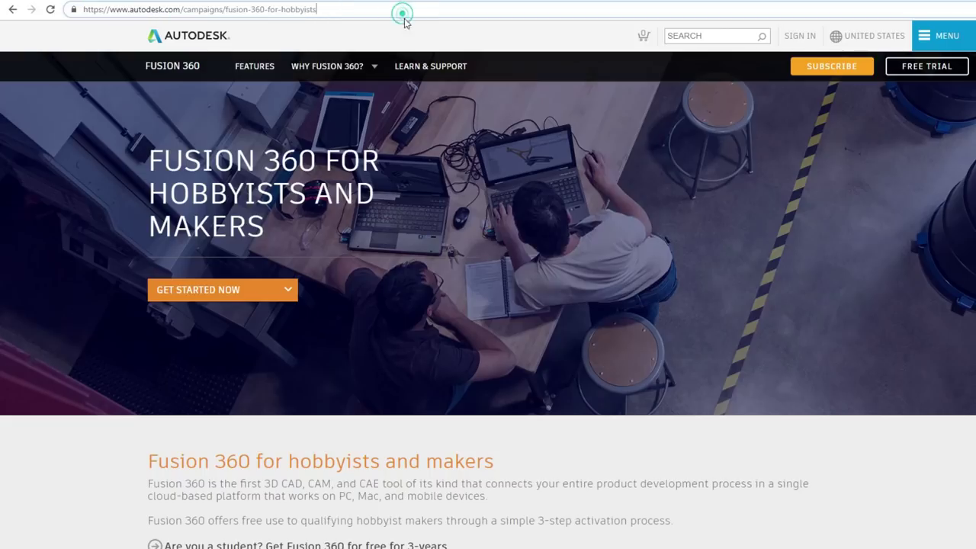
left_click(265, 297)
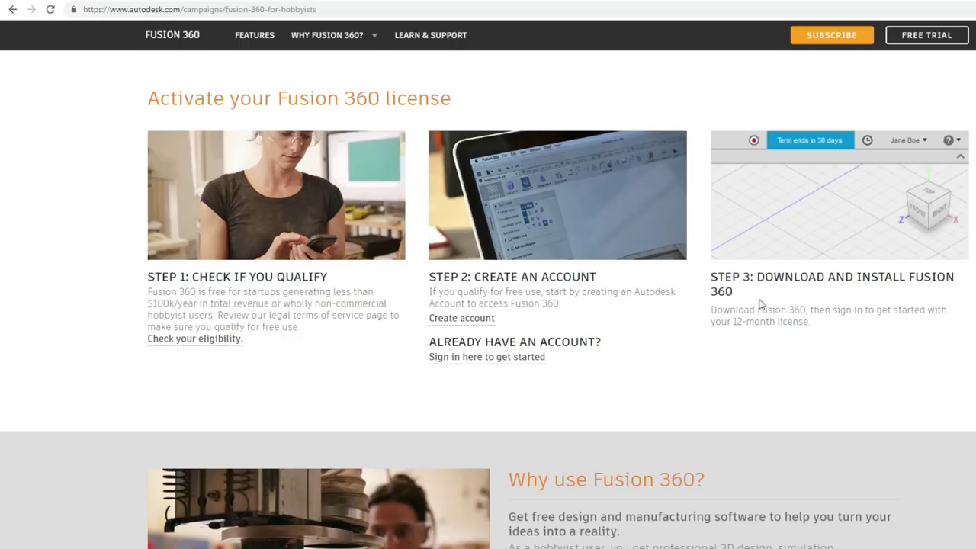
scroll(837, 307, "down", 4)
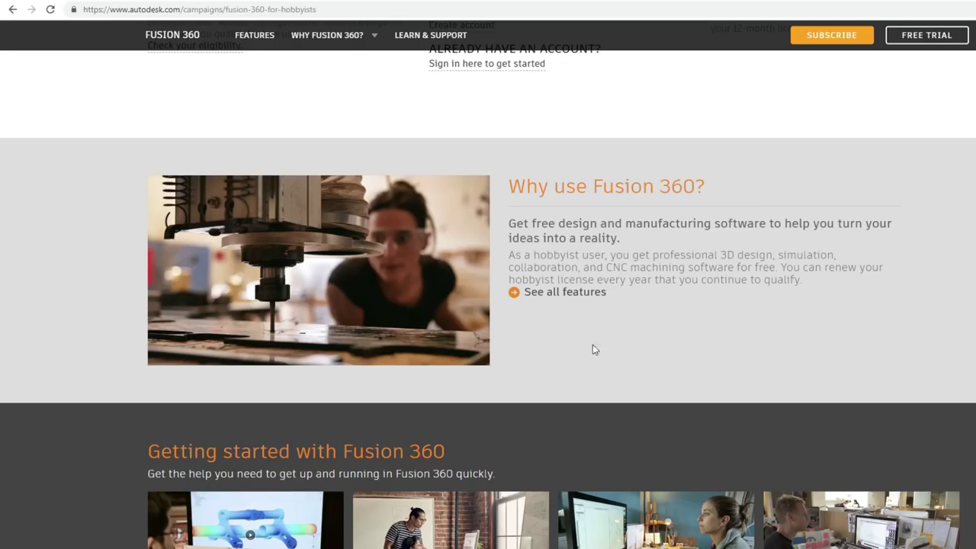
scroll(576, 241, "down", 3)
scroll(581, 243, "down", 1)
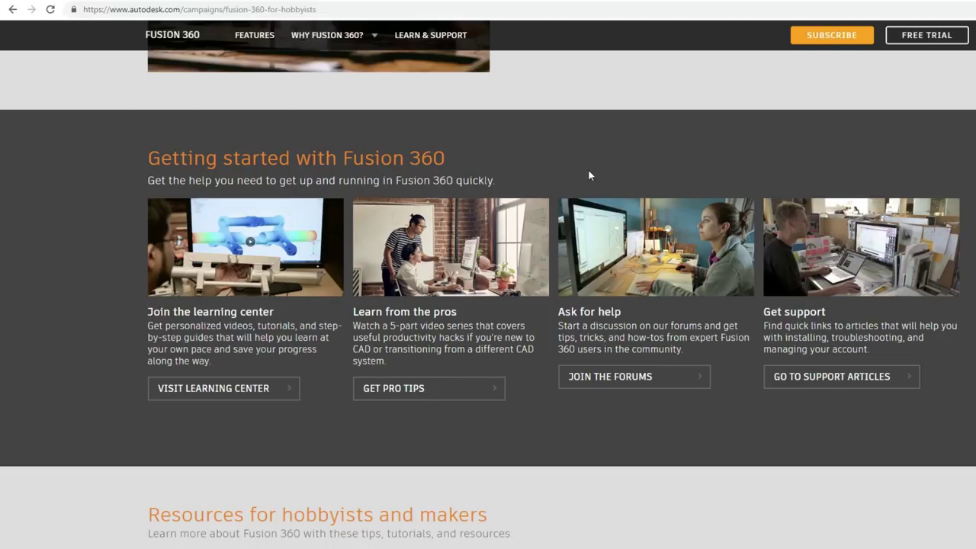
scroll(627, 166, "up", 1)
scroll(230, 295, "down", 6)
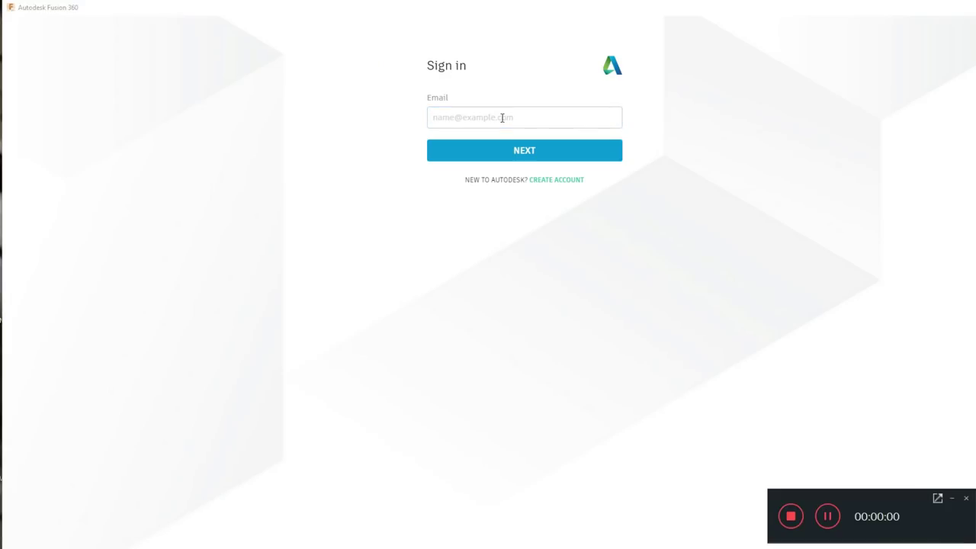
Switch to Autodesk Fusion 360 and sign in with the account e-mail and password.
left_click(503, 117)
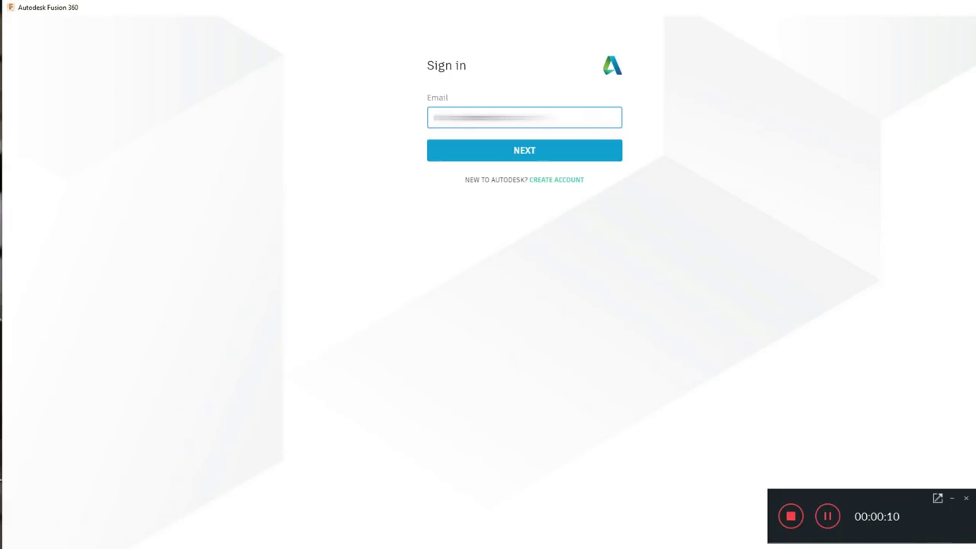
left_click(506, 152)
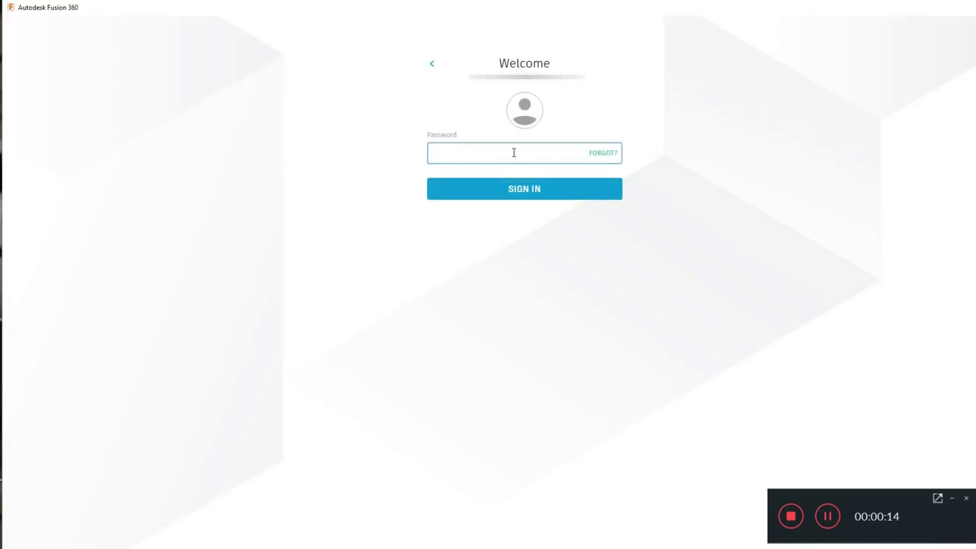
type("••••••••")
left_click(521, 194)
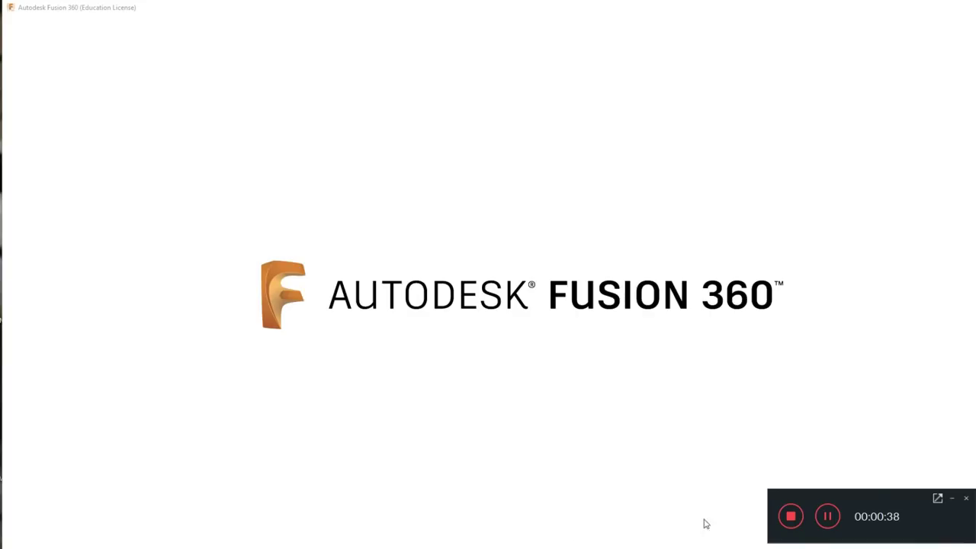
left_click(952, 498)
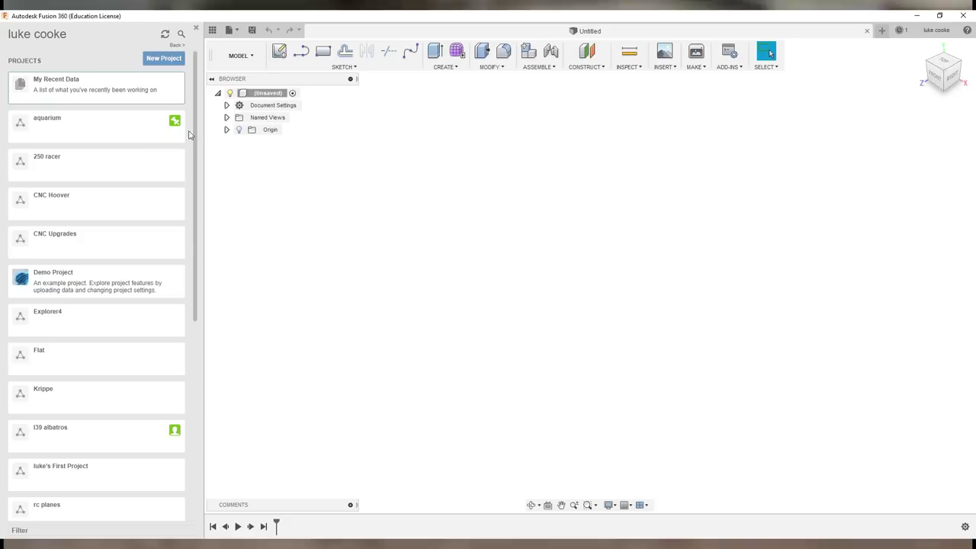
Browse the project list, add a new project to it, and hide the list.
left_click_drag(196, 126, 187, 229)
scroll(187, 229, "up", 3)
left_click(152, 61)
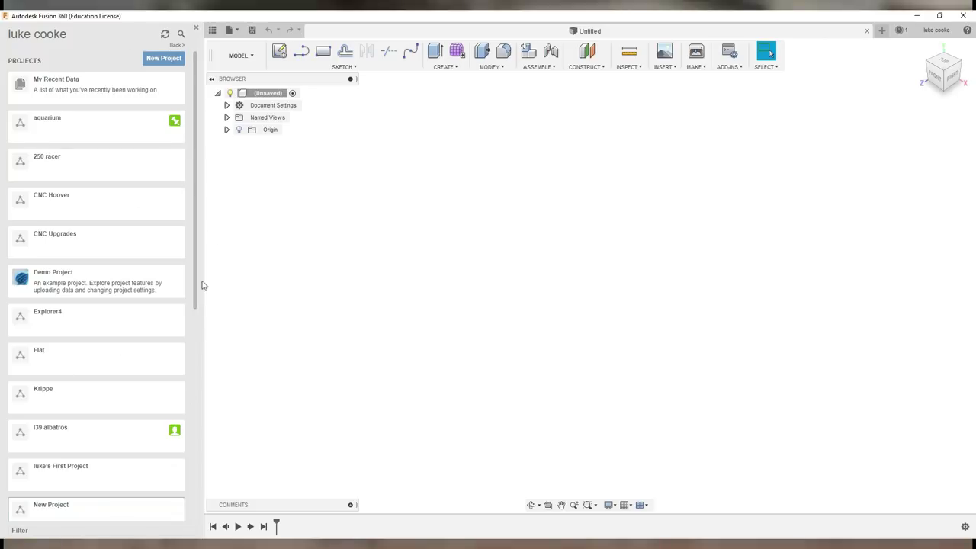
left_click(194, 29)
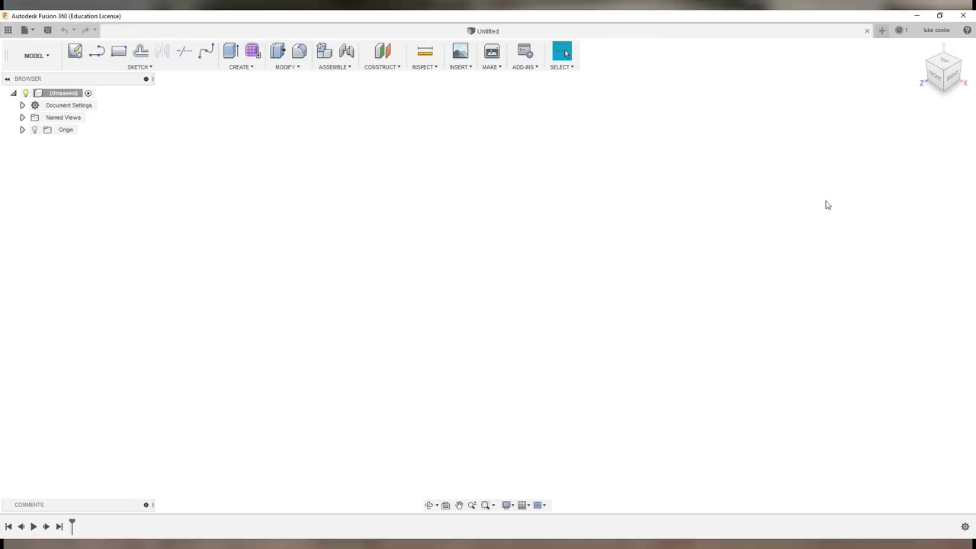
left_click(8, 31)
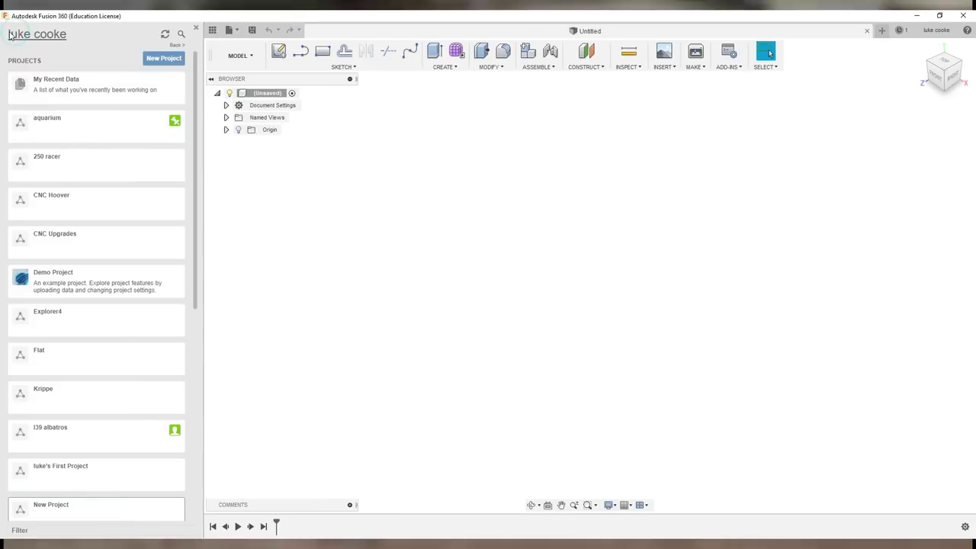
left_click(195, 30)
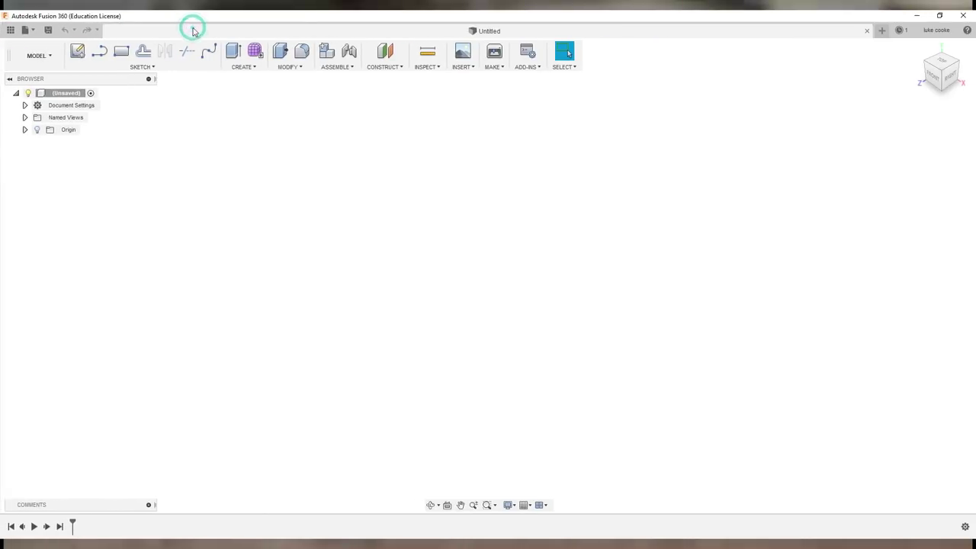
left_click(27, 30)
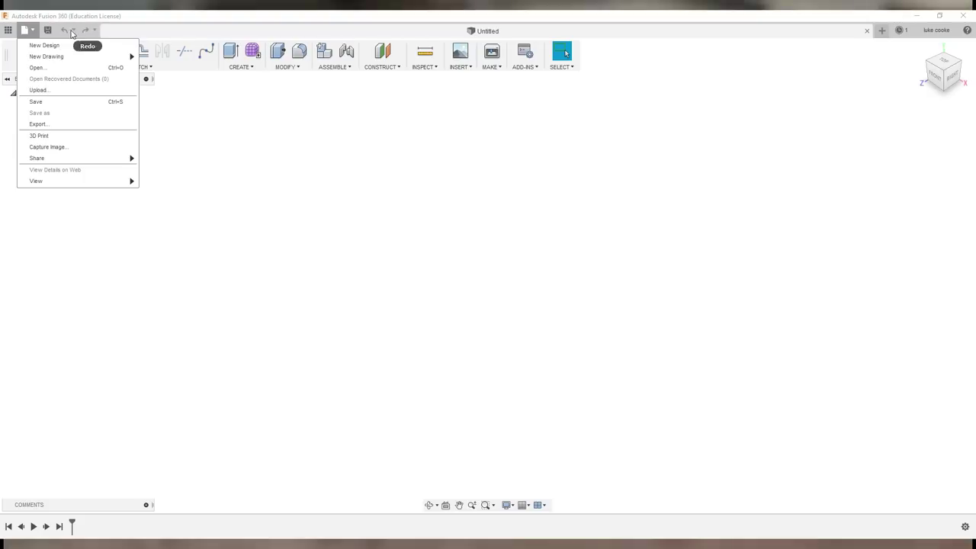
left_click(182, 97)
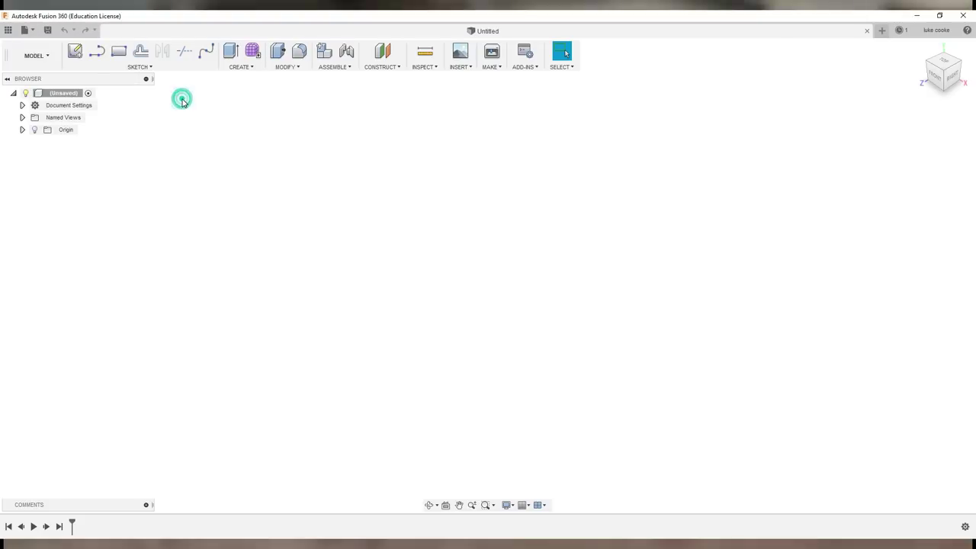
left_click(52, 59)
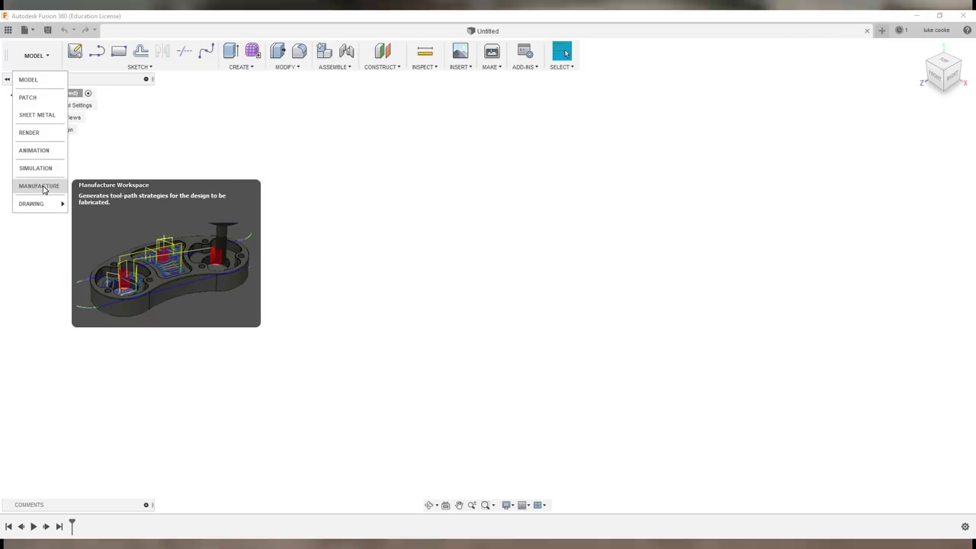
mouse_move(55, 204)
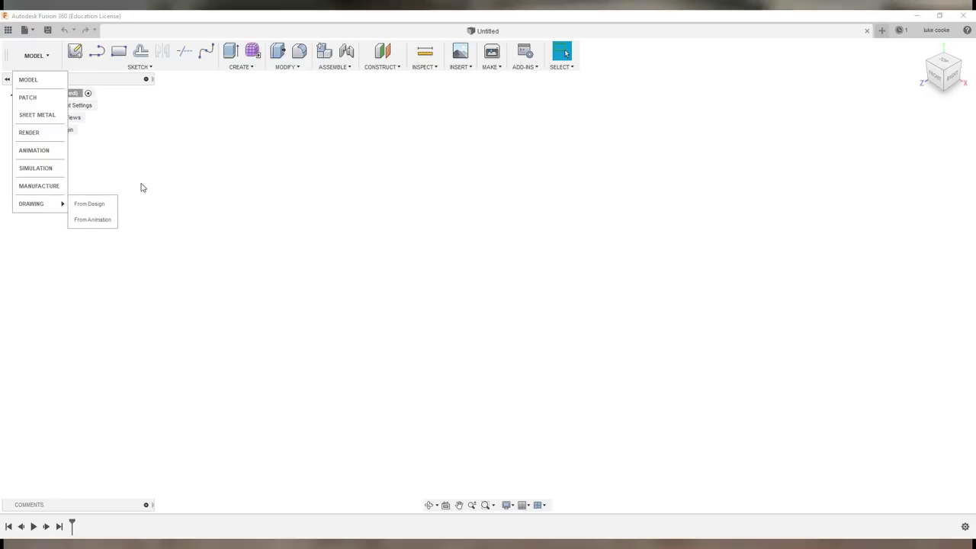
left_click(126, 159)
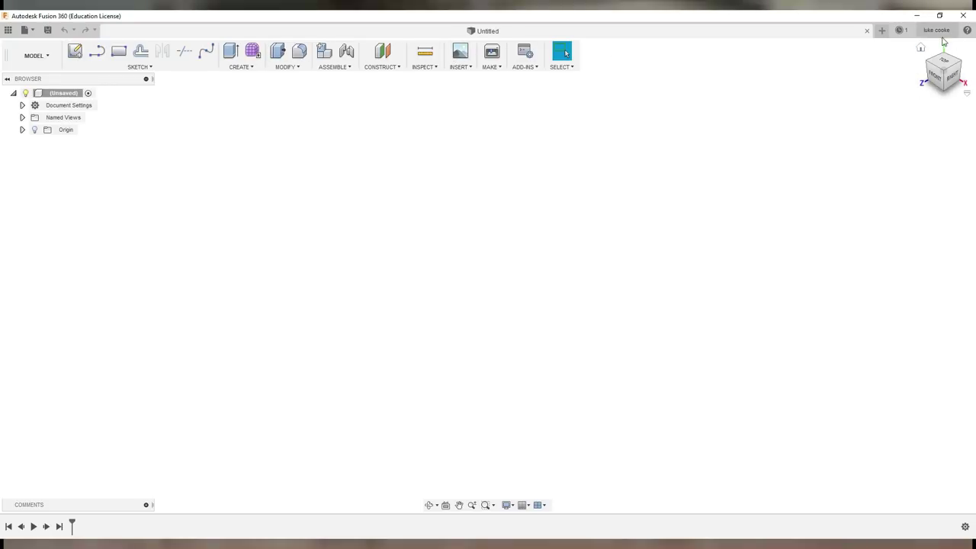
left_click_drag(942, 66, 952, 68)
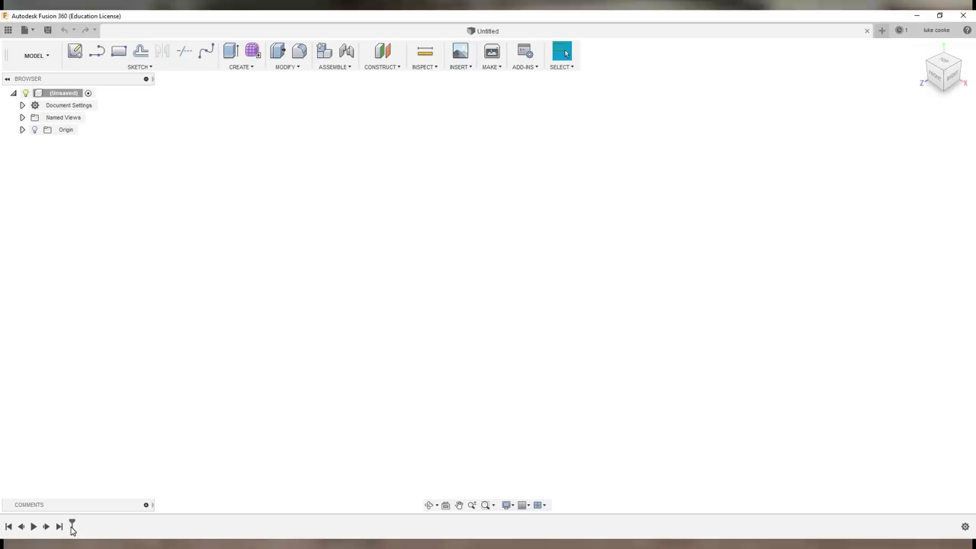
Open the saved wooden box design with the bird motif and inspect it from the right, back and top.
left_click(42, 61)
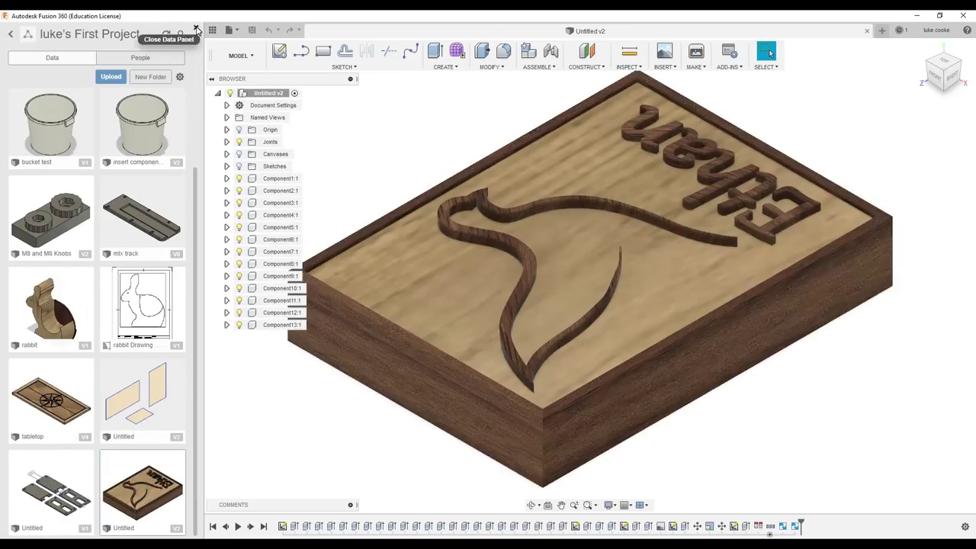
left_click(196, 29)
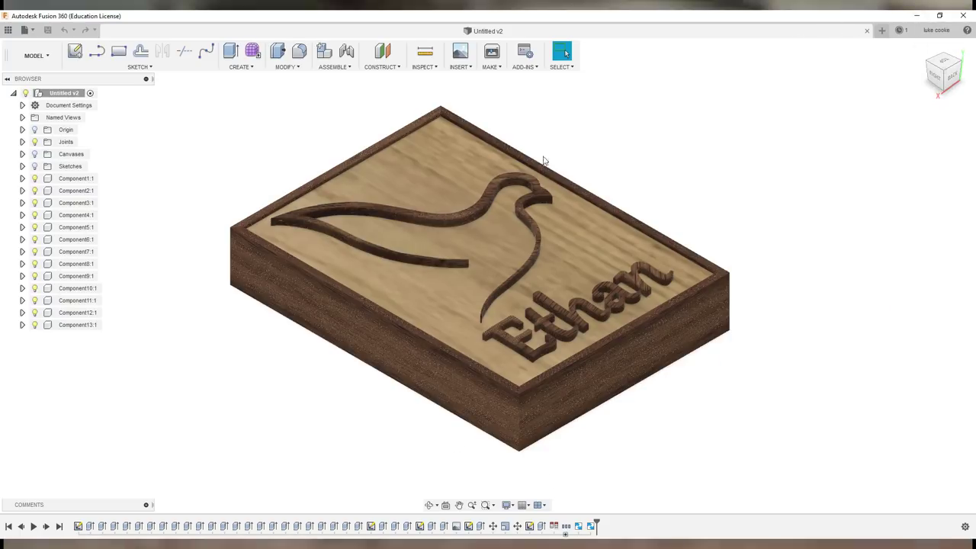
left_click(937, 79)
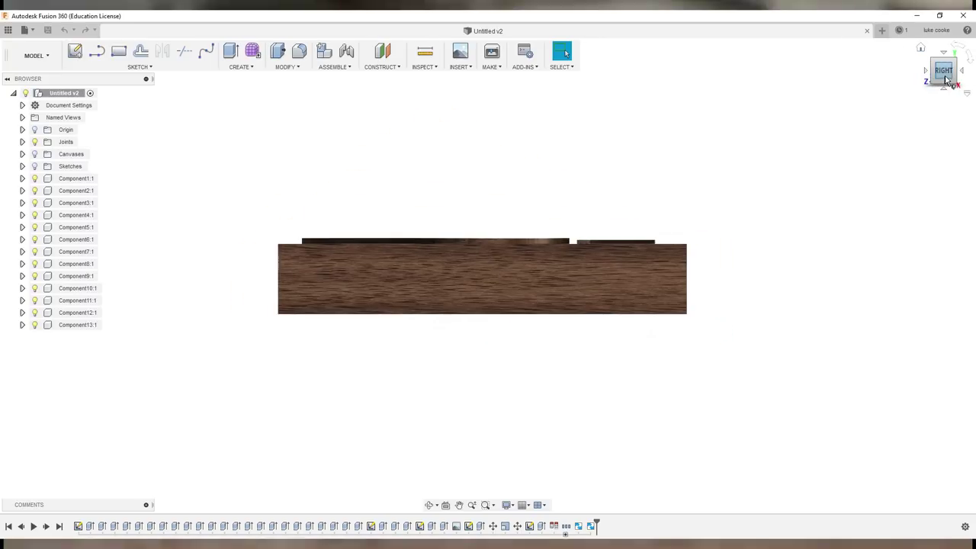
left_click(959, 72)
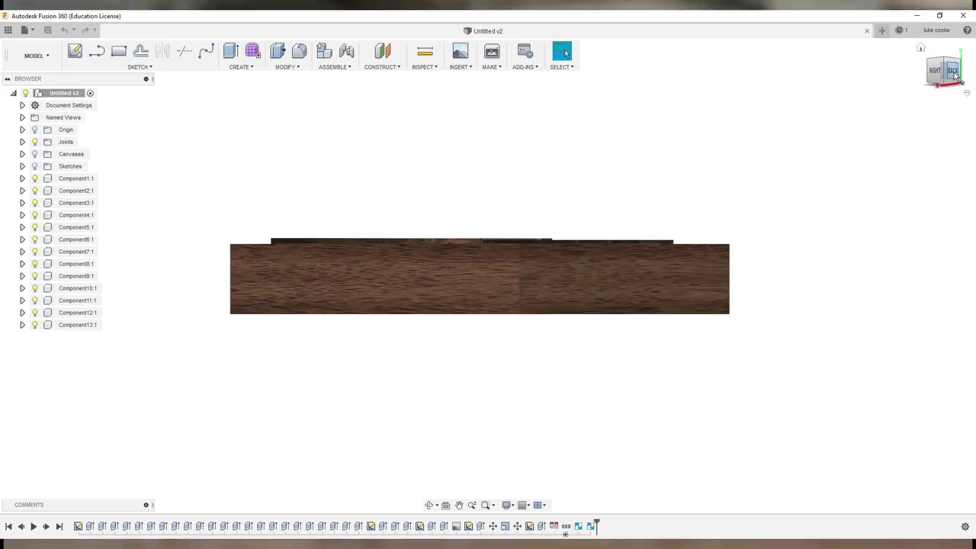
left_click(950, 60)
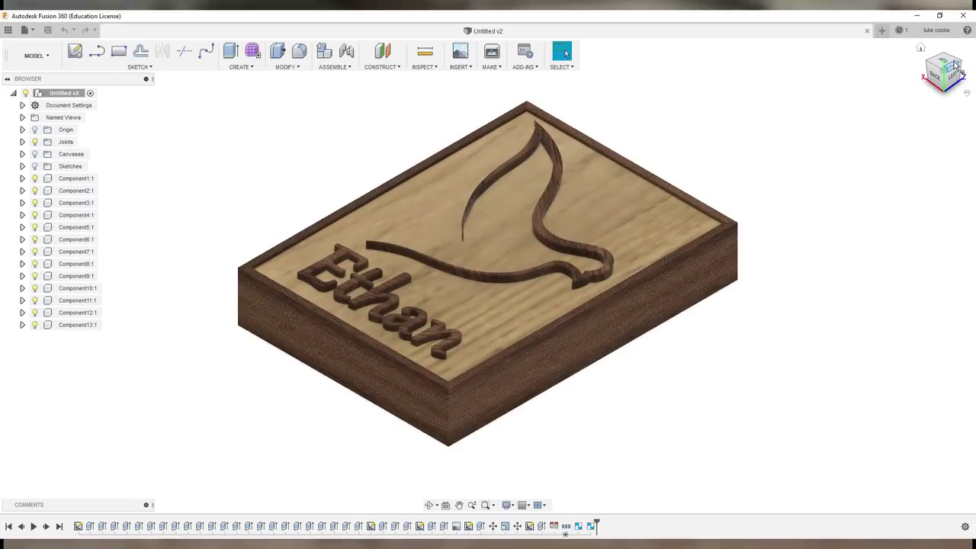
left_click(947, 62)
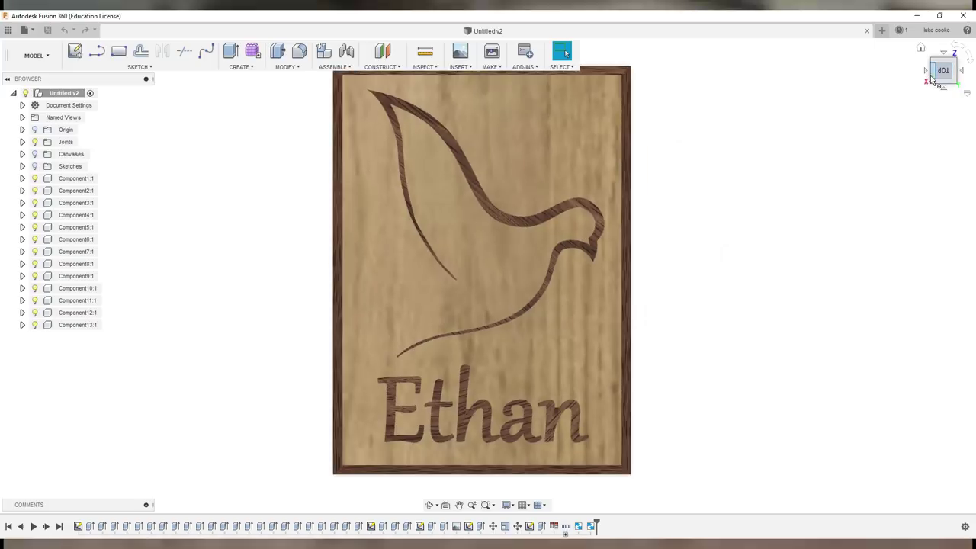
left_click_drag(945, 65, 877, 107)
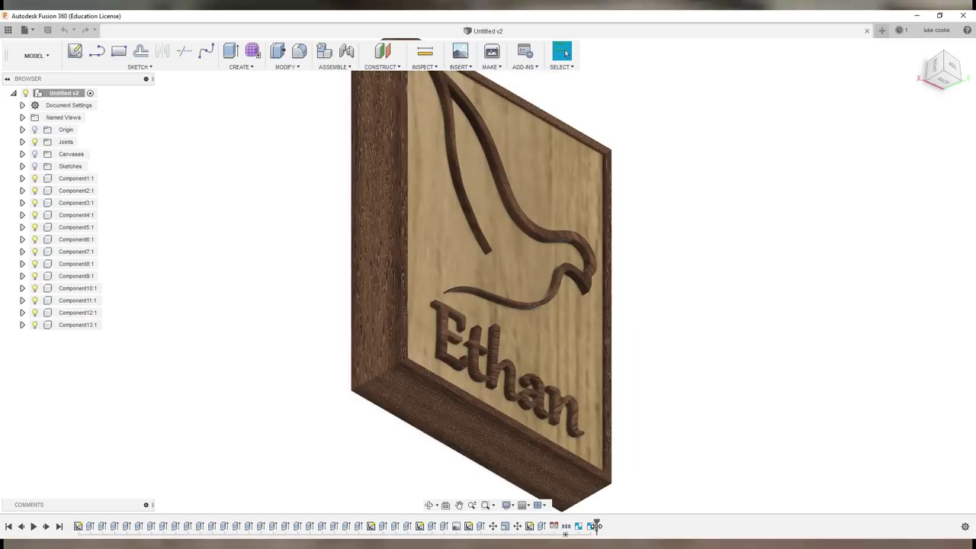
Roll the box's design history back to its beginning and replay it through to the last feature.
left_click_drag(595, 526, 72, 526)
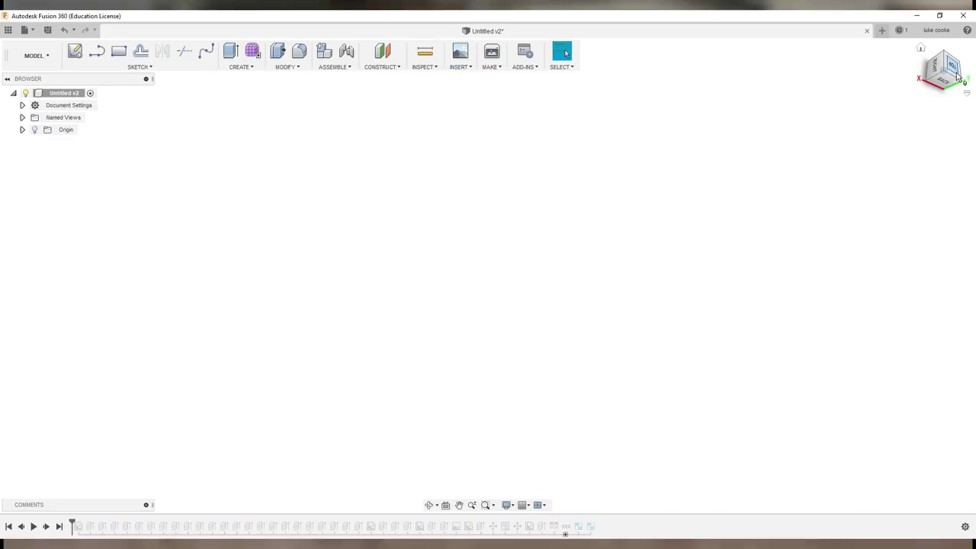
left_click(45, 526)
left_click(47, 526)
left_click(47, 526)
left_click(47, 526)
left_click(47, 526)
left_click(47, 527)
left_click(47, 526)
left_click(48, 526)
left_click(47, 526)
left_click(48, 526)
left_click(47, 526)
left_click(47, 526)
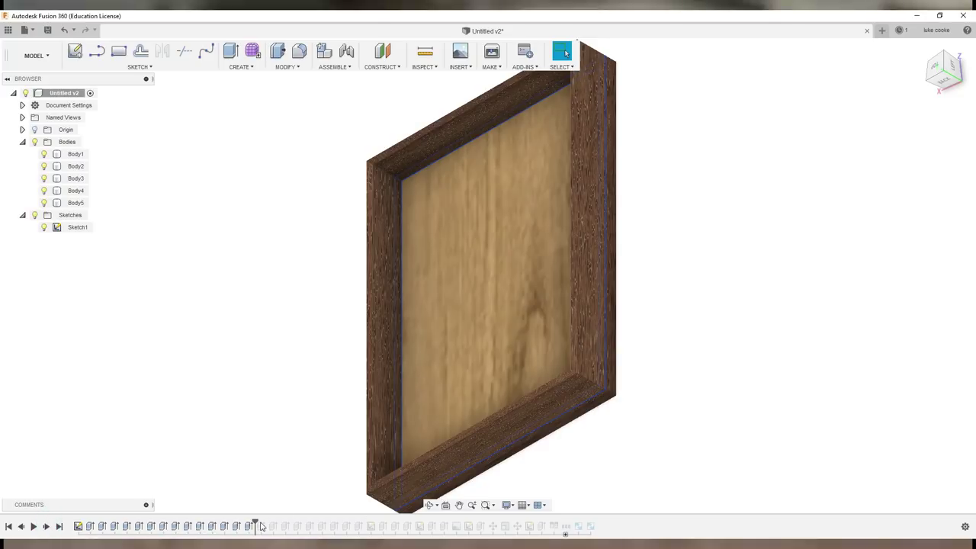
left_click_drag(254, 527, 546, 524)
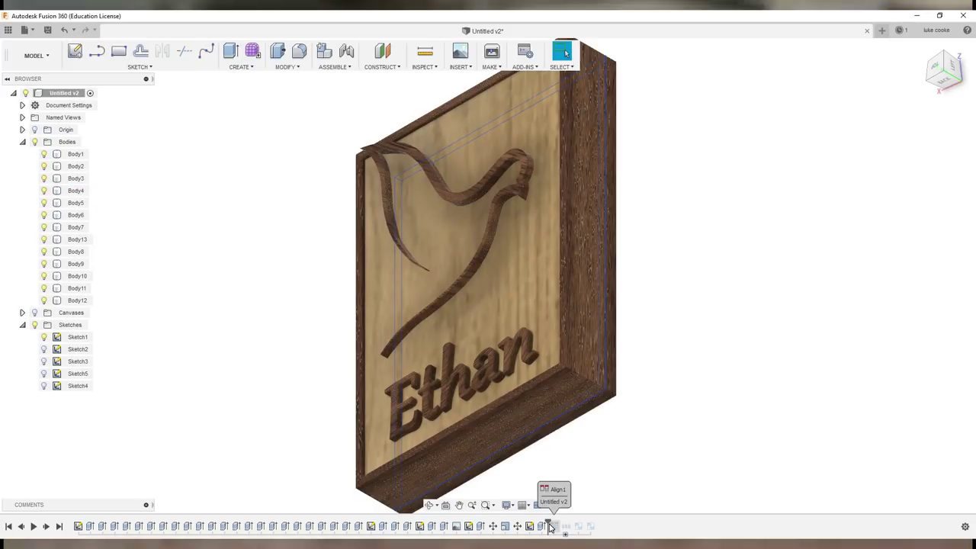
mouse_move(551, 528)
left_mouse_down()
mouse_move(164, 528)
mouse_move(596, 526)
left_mouse_up()
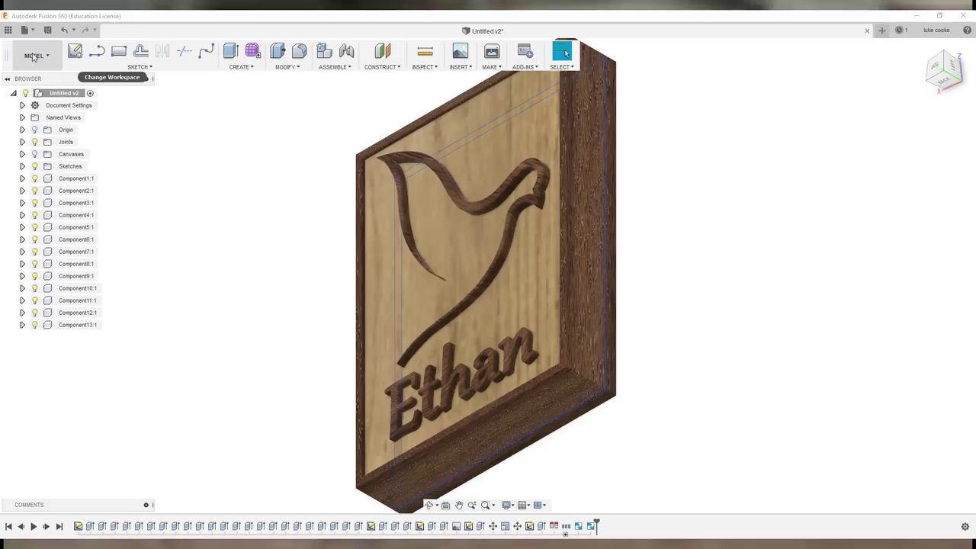
Create a new empty design and close the wooden box design.
left_click(26, 30)
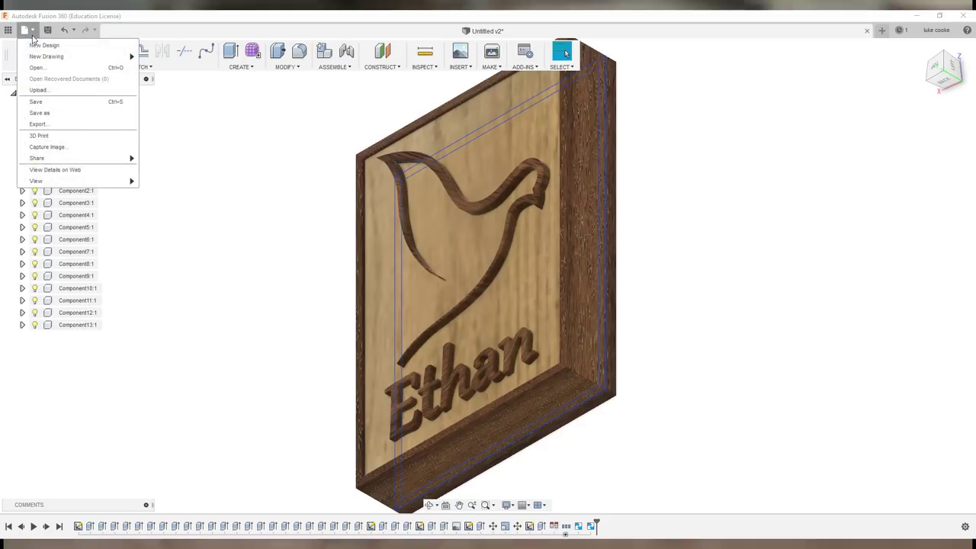
left_click(38, 46)
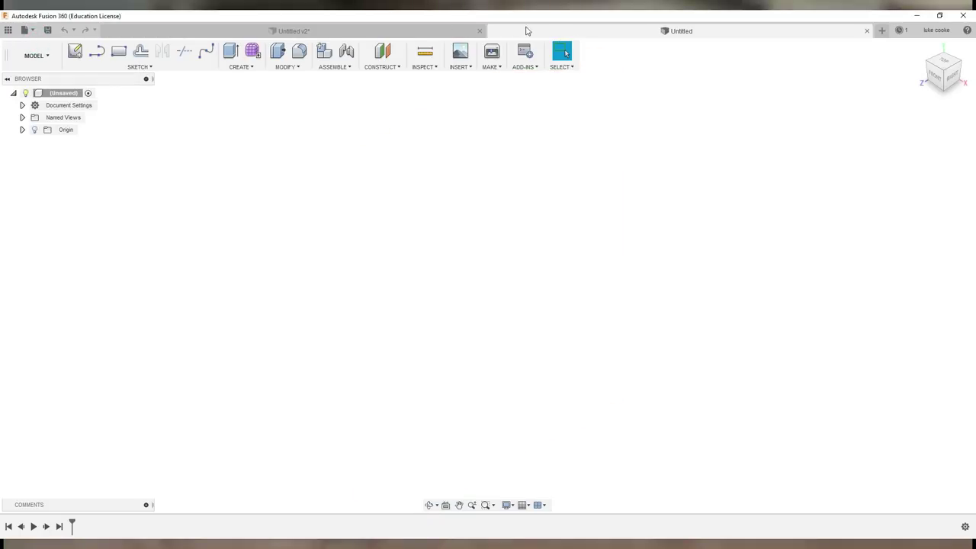
left_click(479, 32)
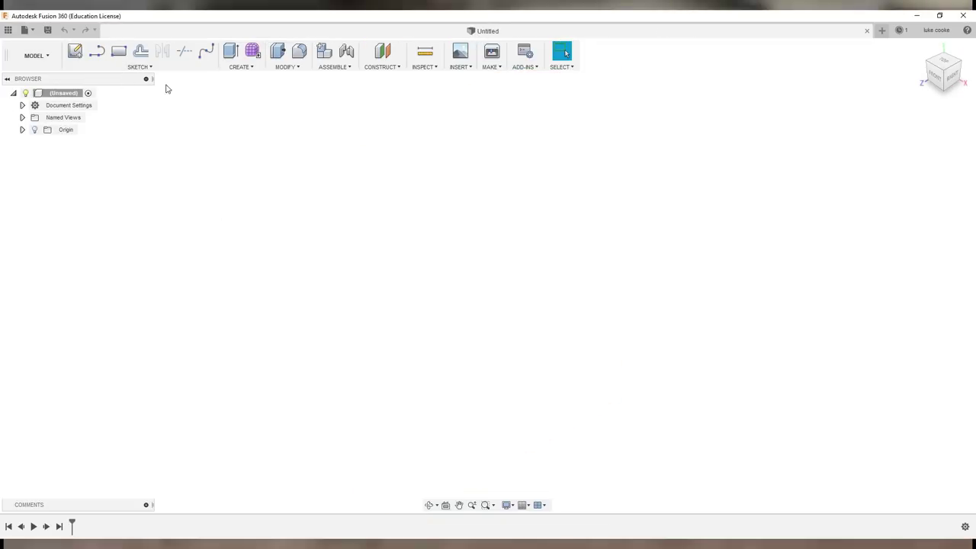
Sketch a 195 mm by 77 mm rectangle on the horizontal origin plane, just off the origin, and finish the sketch.
left_click(74, 52)
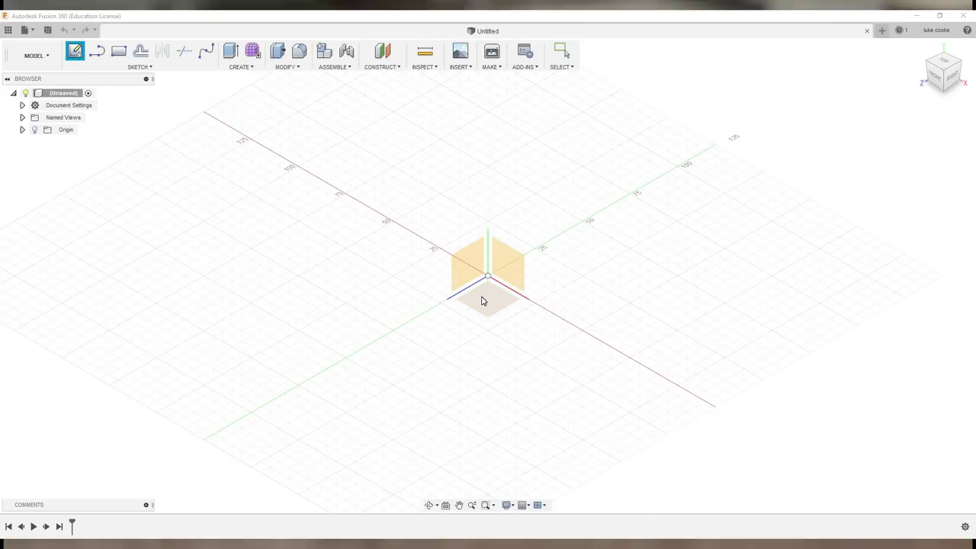
left_click(482, 301)
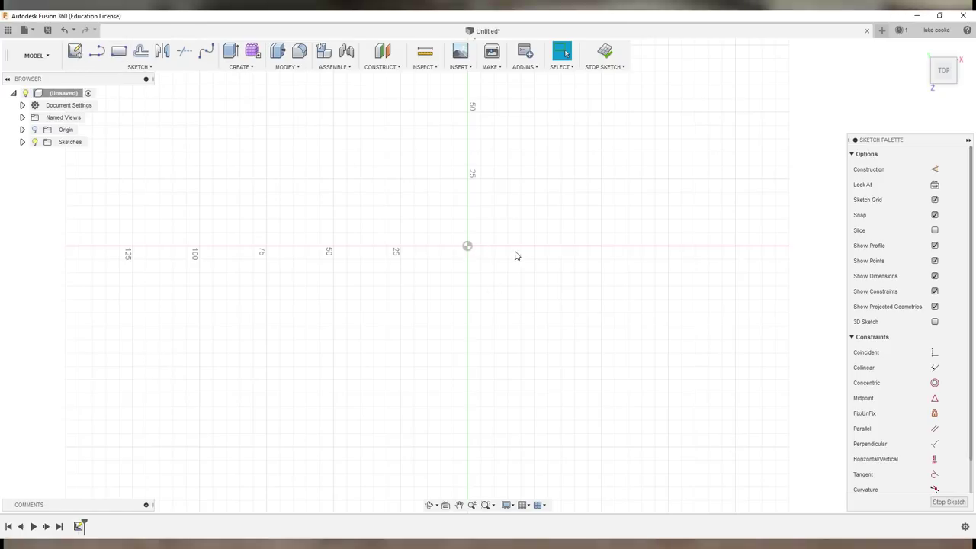
middle_click_drag(506, 270, 286, 233)
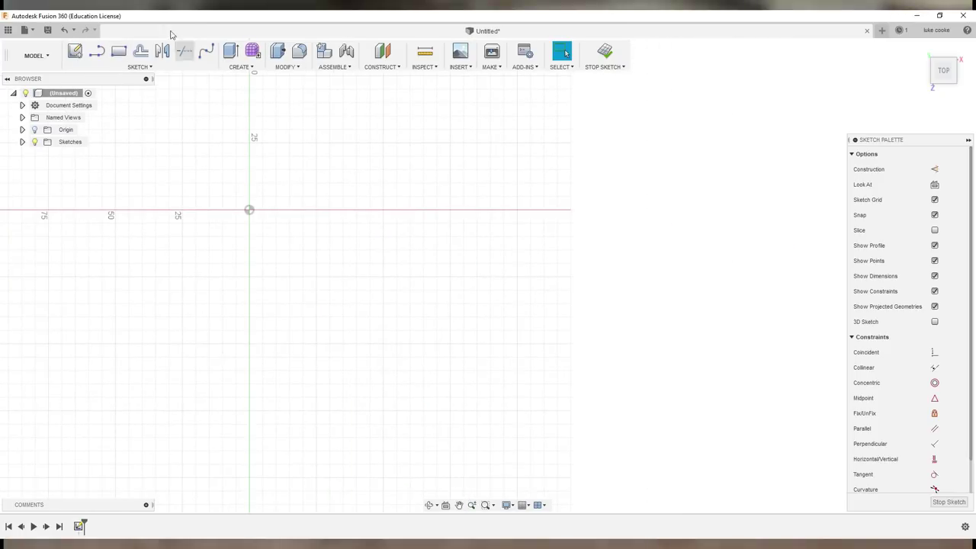
left_click(119, 50)
left_click(256, 216)
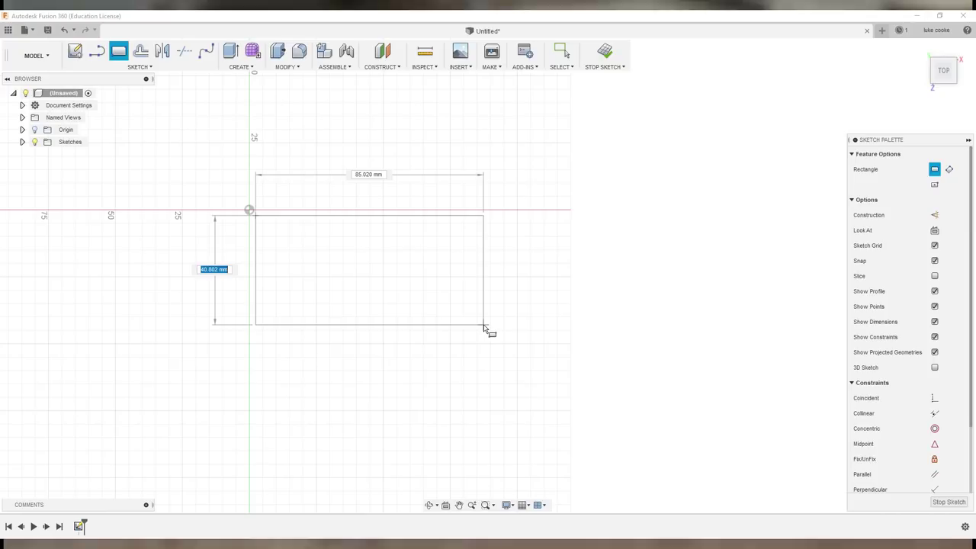
type("77")
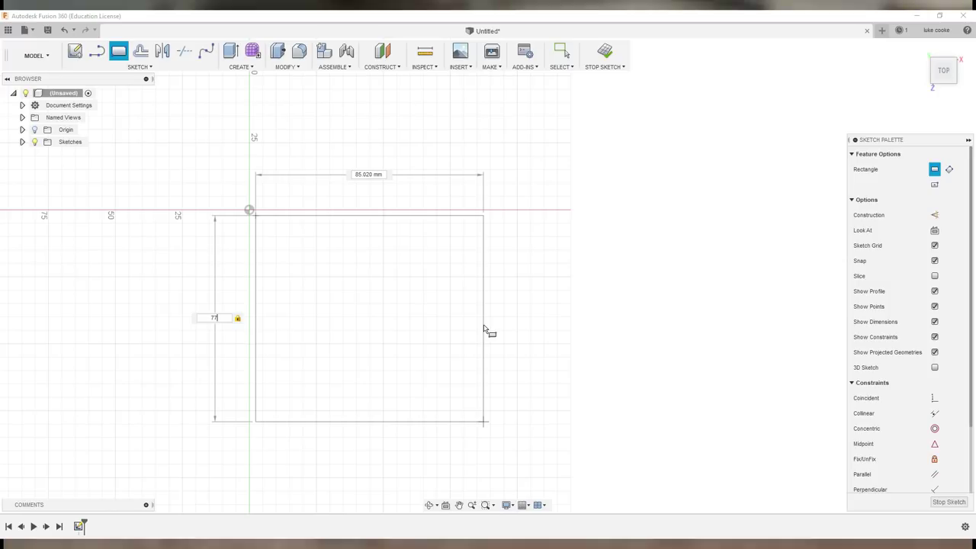
key("Tab")
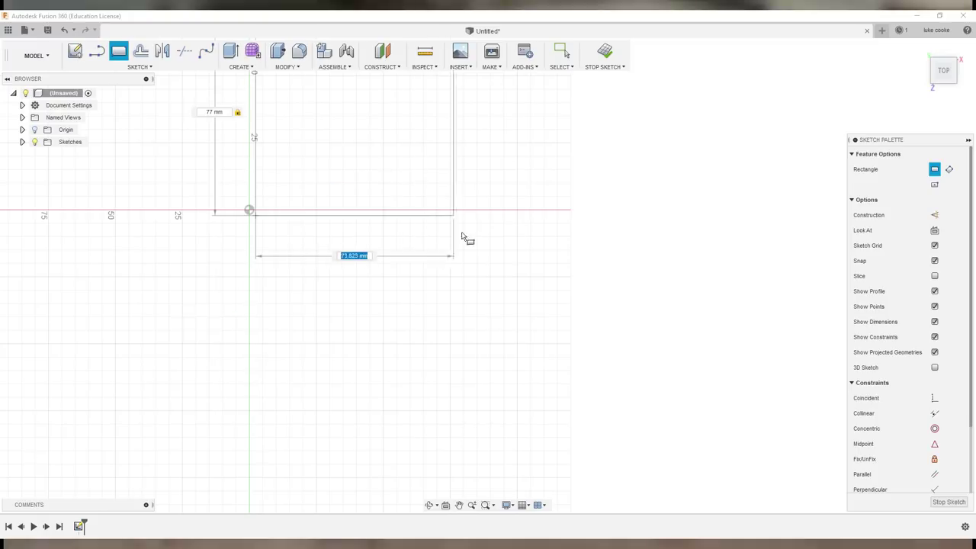
type("195")
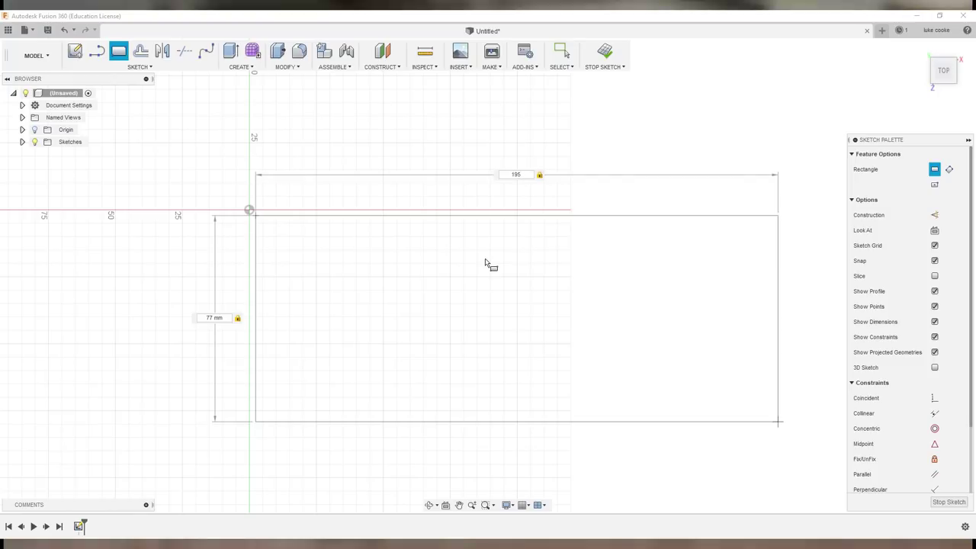
key("Return")
key("Escape")
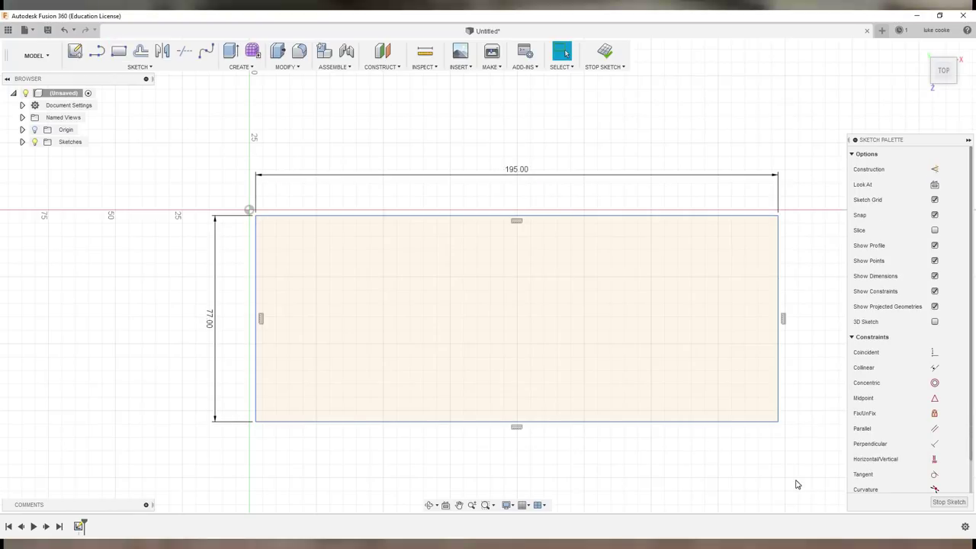
left_click(948, 502)
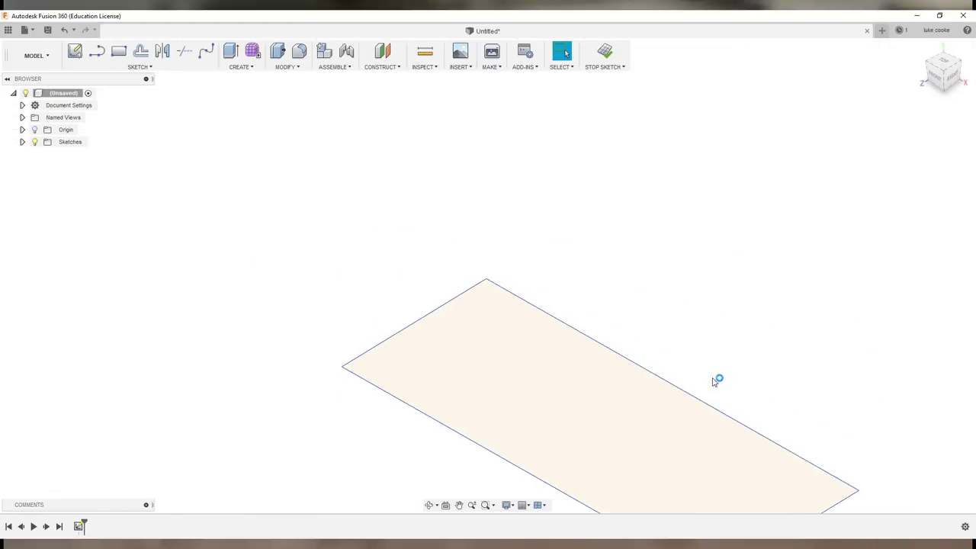
Extrude the rectangle profile 26 mm upward as a new body.
middle_click_drag(733, 344, 632, 288)
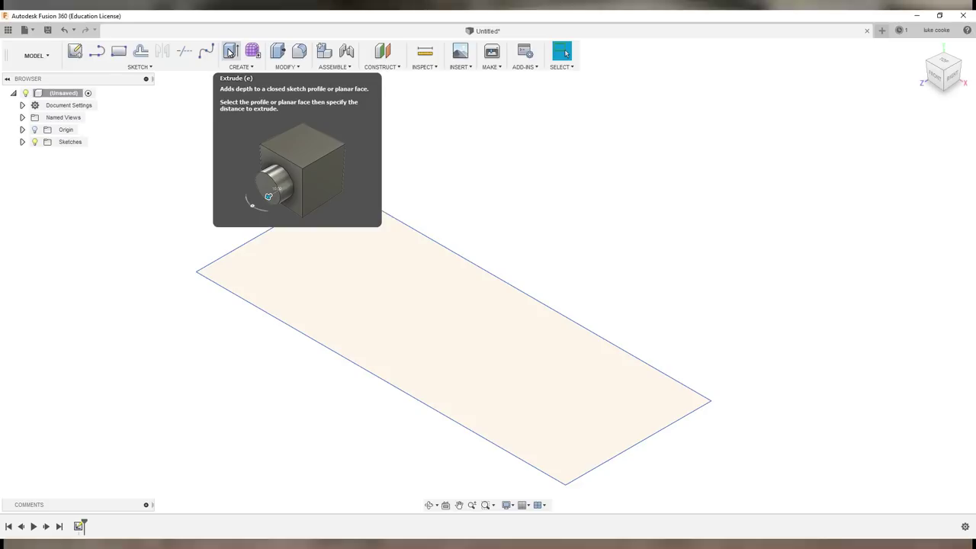
left_click(229, 52)
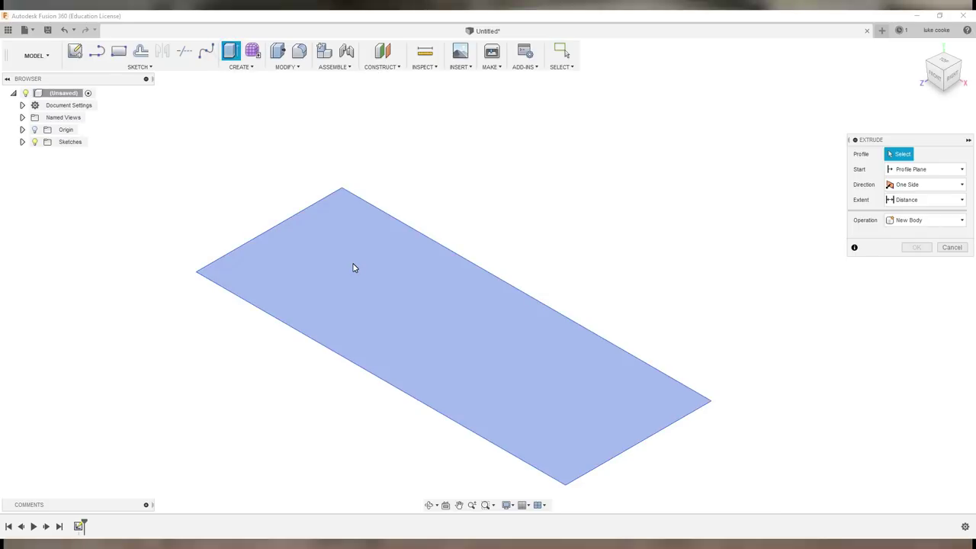
left_click(353, 268)
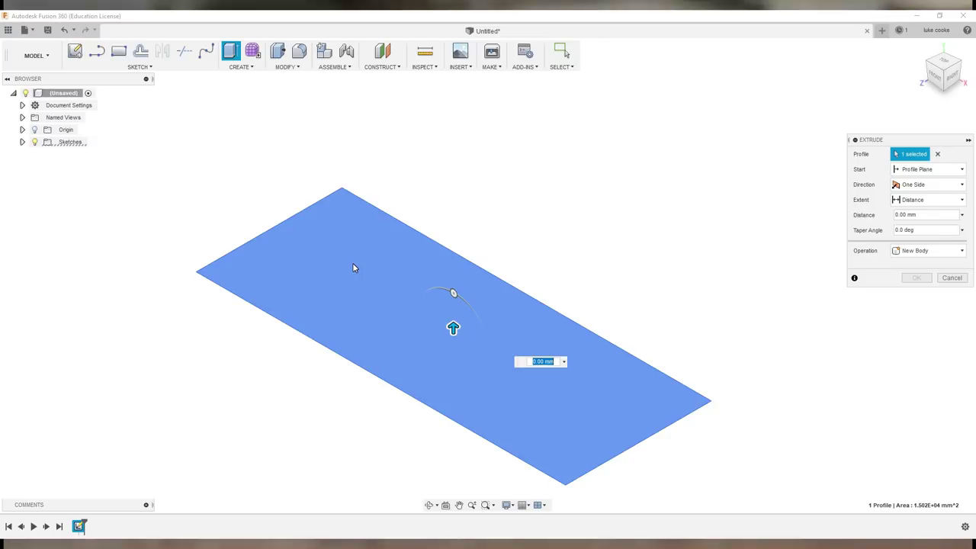
type("26")
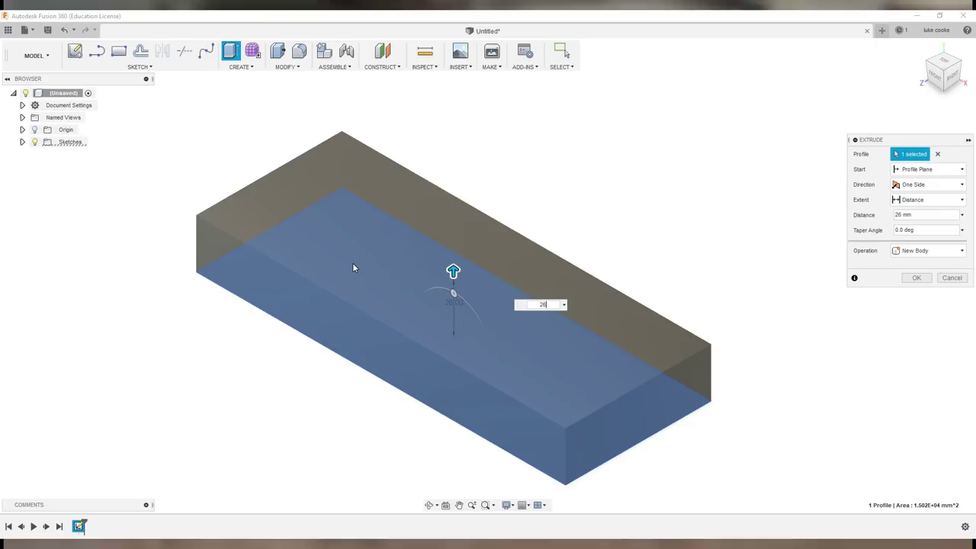
key("Return")
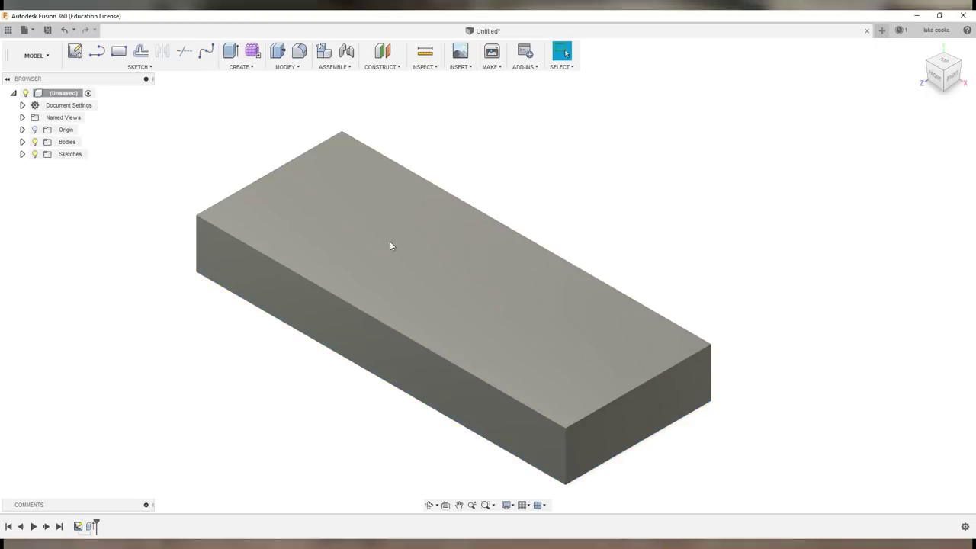
Create a new sketch on the upper face of the extruded block.
middle_click_drag(773, 244, 696, 261, "shift")
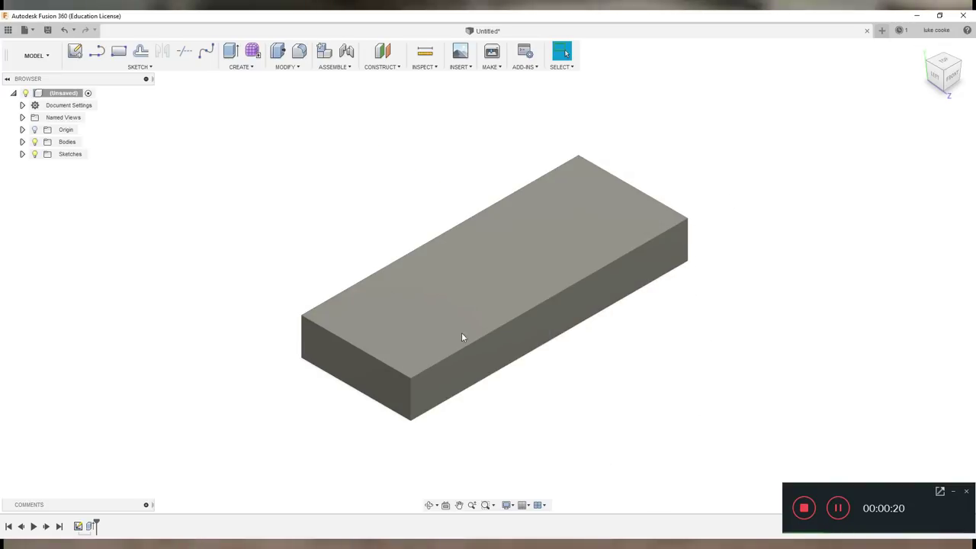
left_click(943, 66)
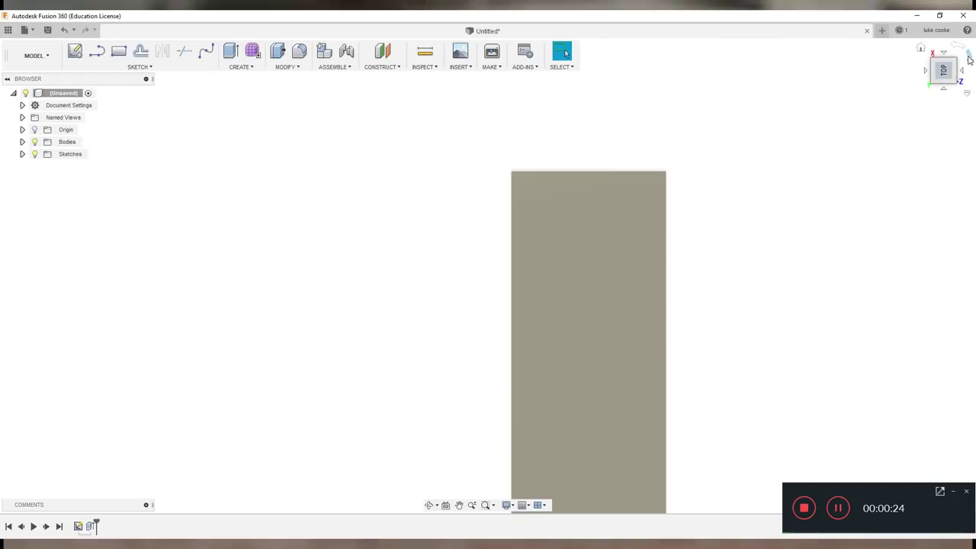
left_click(964, 55)
middle_click_drag(392, 292, 394, 196)
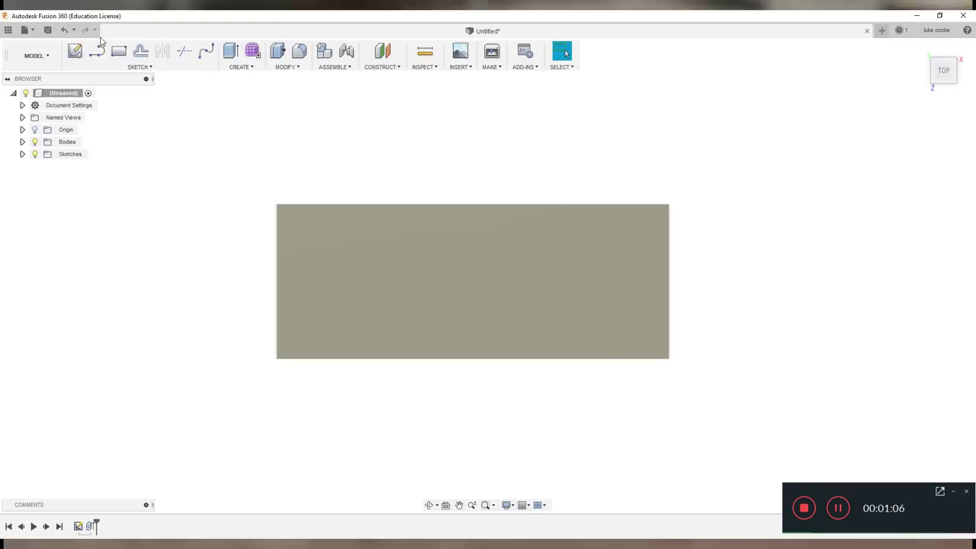
left_click(75, 52)
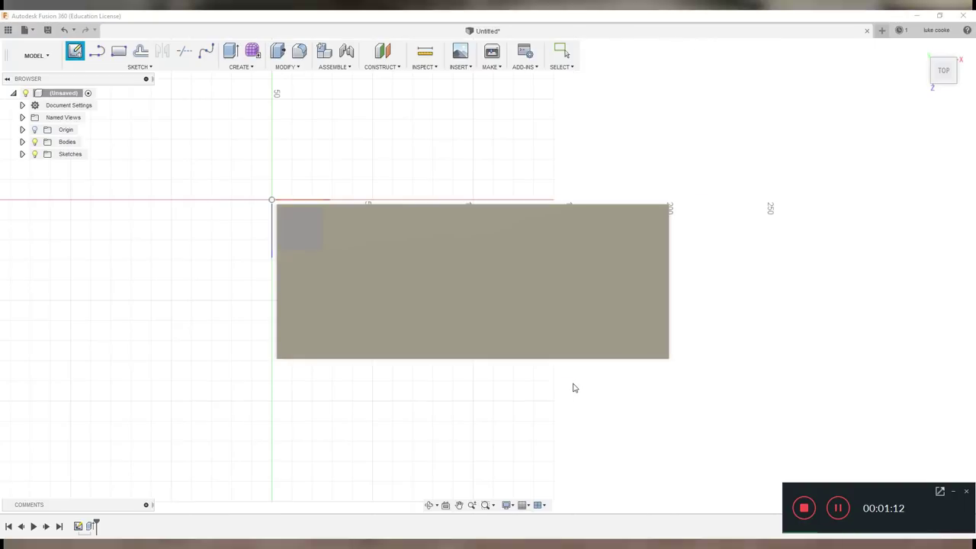
middle_click_drag(567, 379, 571, 354, "shift")
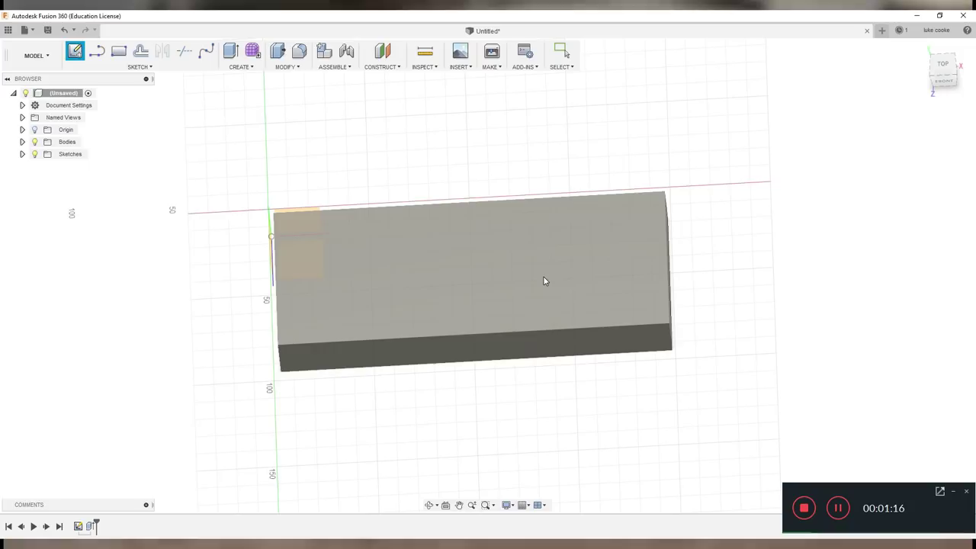
left_click(495, 276)
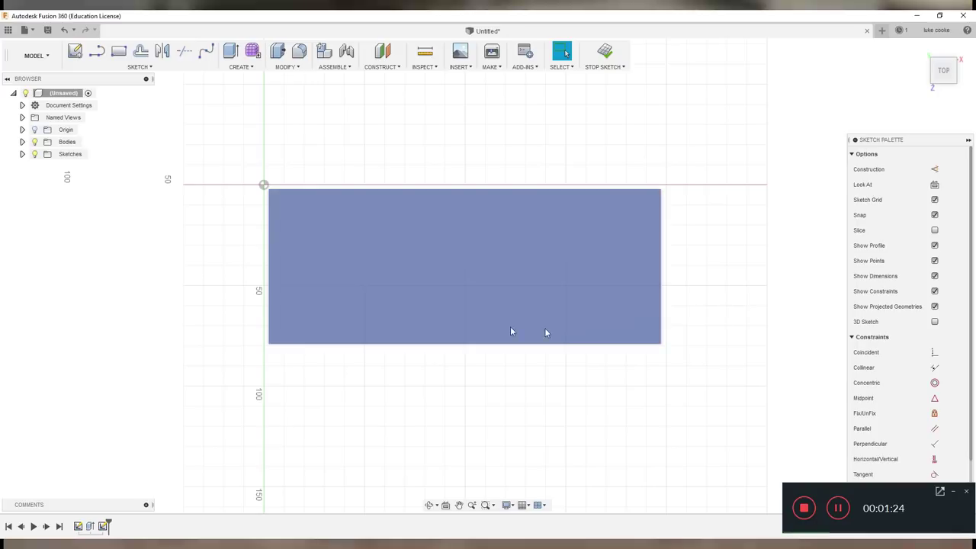
Draw two lines crossing the block's upper face, each joining the midpoints of two opposite edges.
left_click(95, 51)
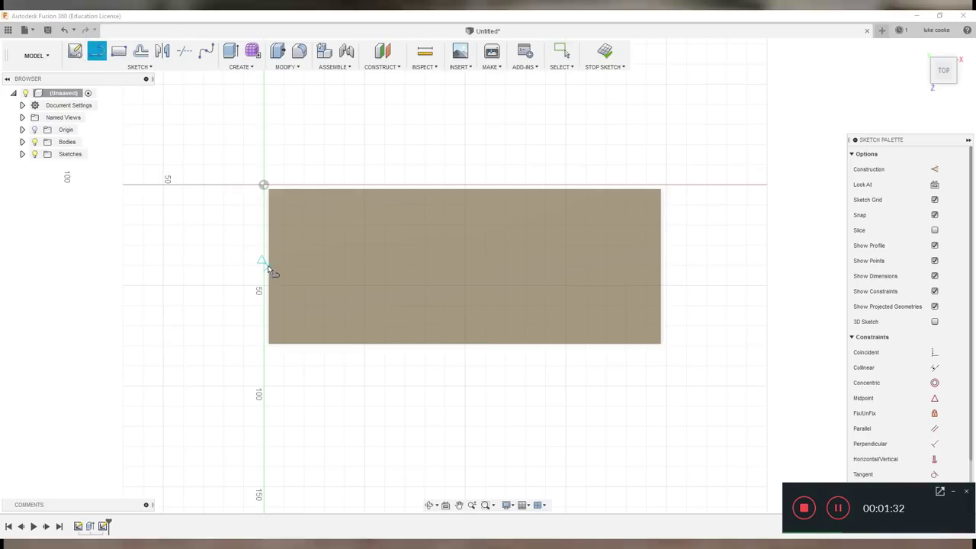
left_click(465, 189)
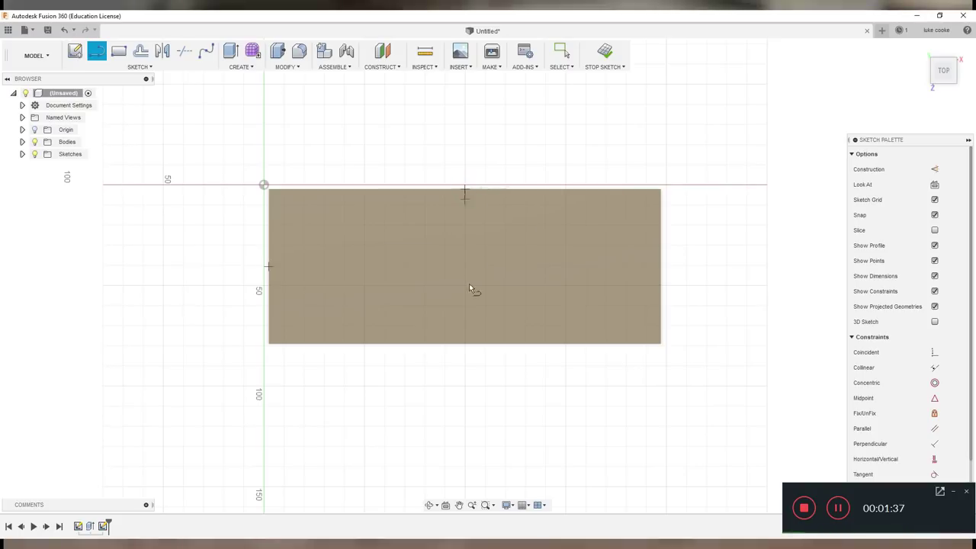
double_click(465, 344)
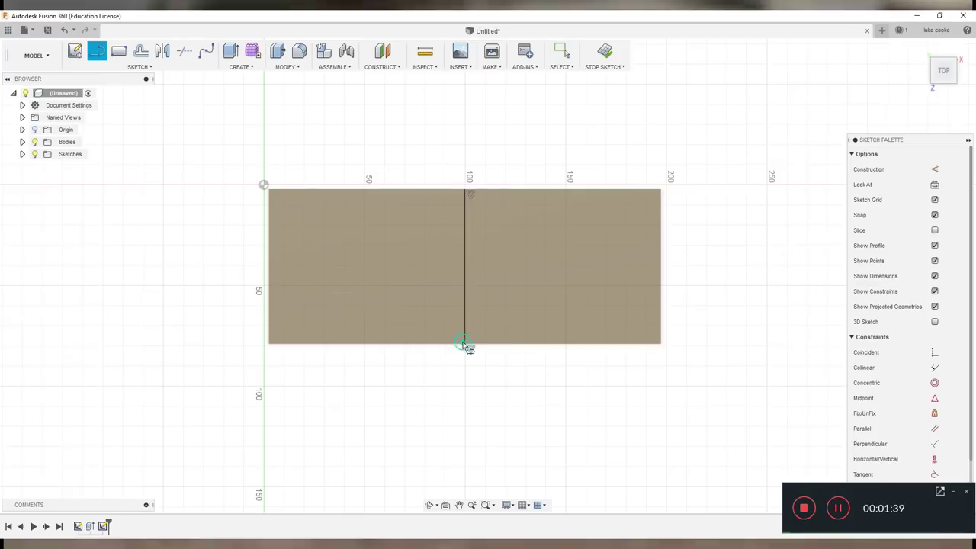
left_click(660, 266)
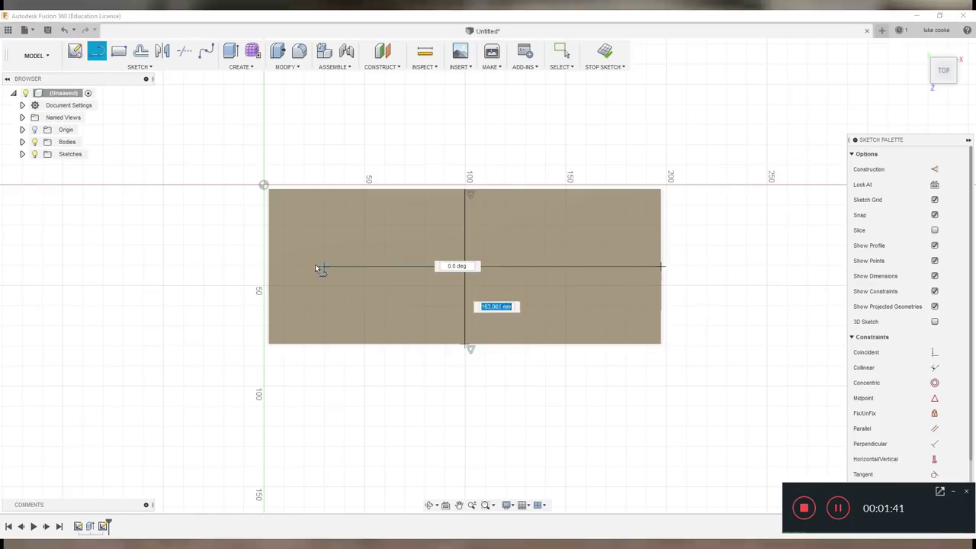
double_click(266, 267)
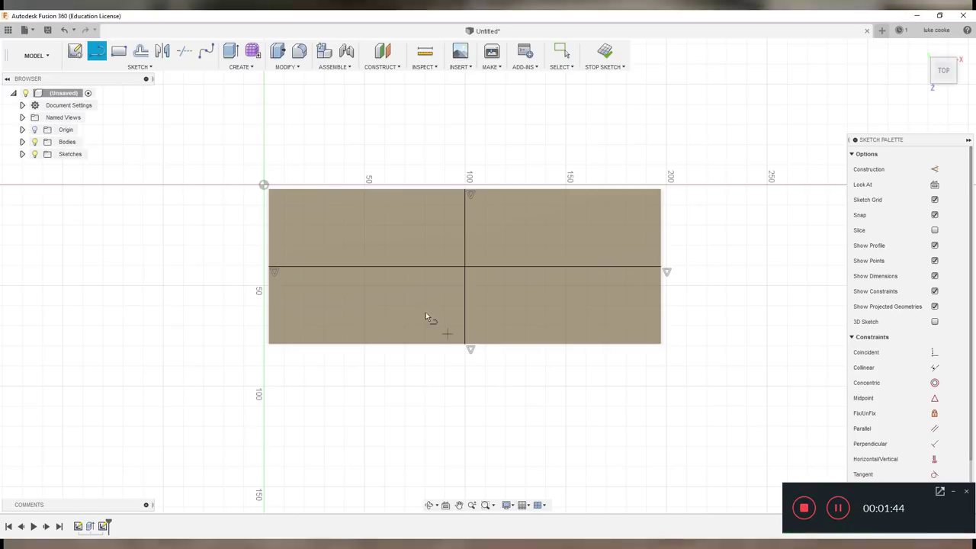
key("Escape")
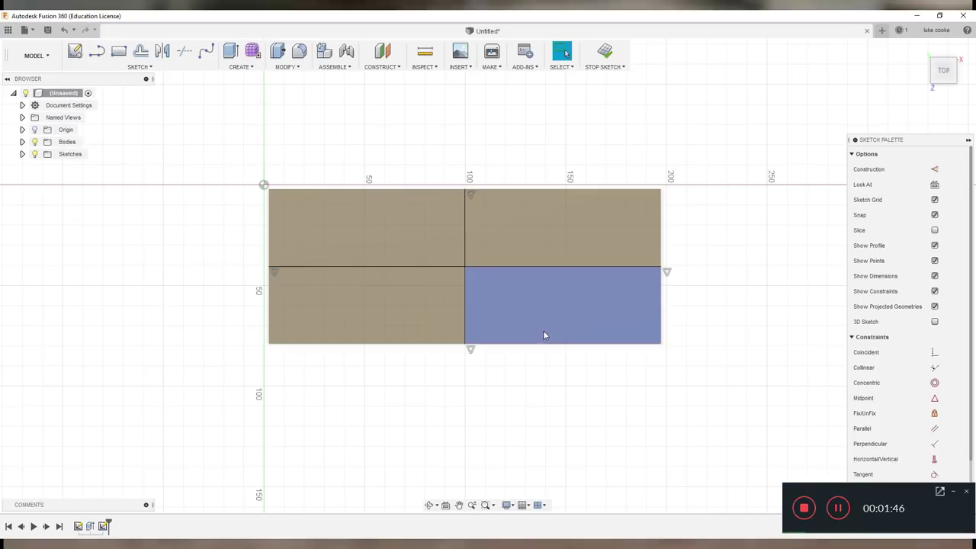
Convert both the vertical and horizontal centre lines to construction lines.
left_click(466, 286)
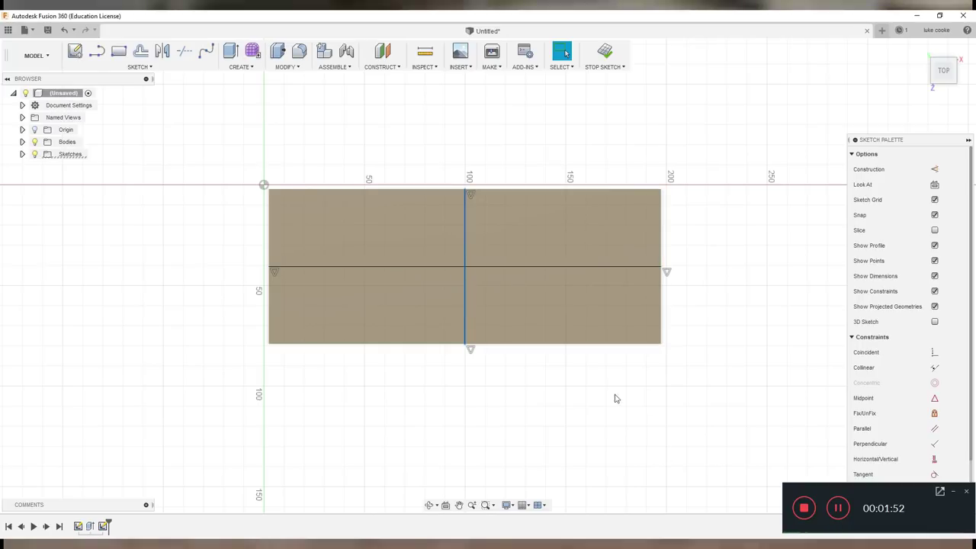
key("x")
key("x")
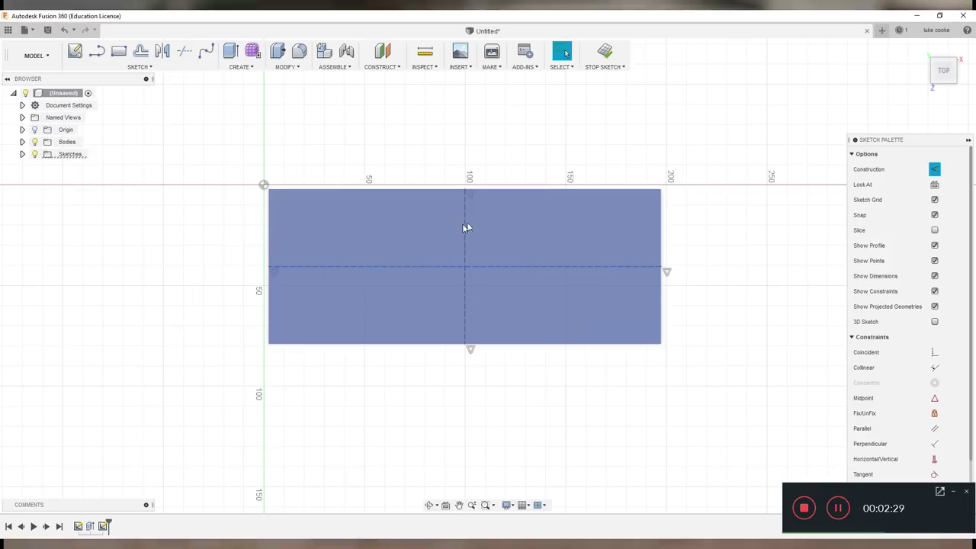
Draw a normal, non-construction line 25 mm long, perpendicular upward from the horizontal centre line near the block's left end.
left_click(96, 51)
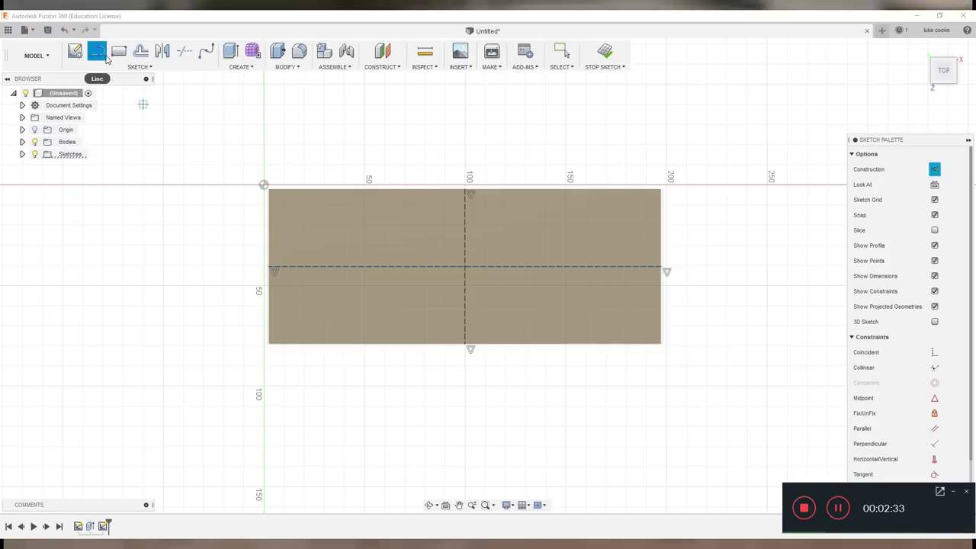
key("x")
left_click(283, 267)
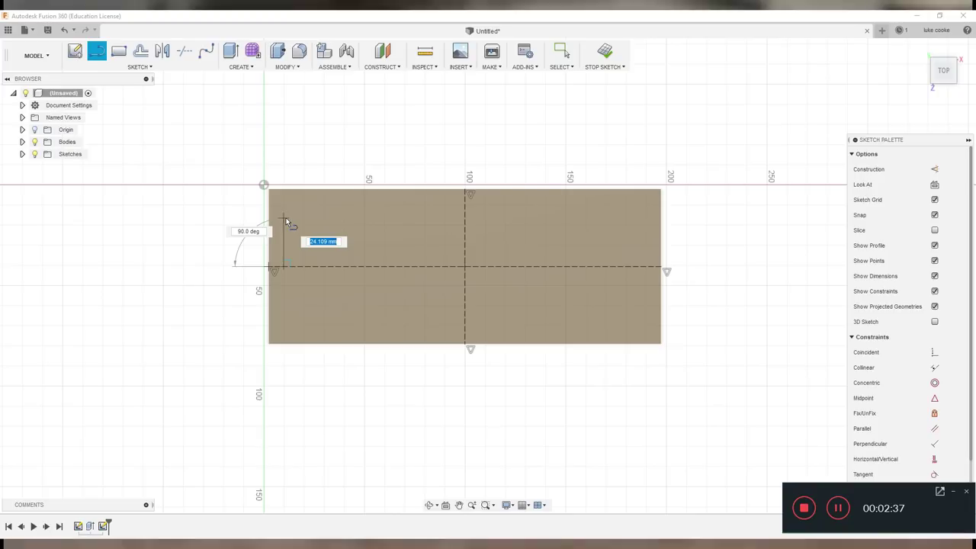
type("25")
key("Tab")
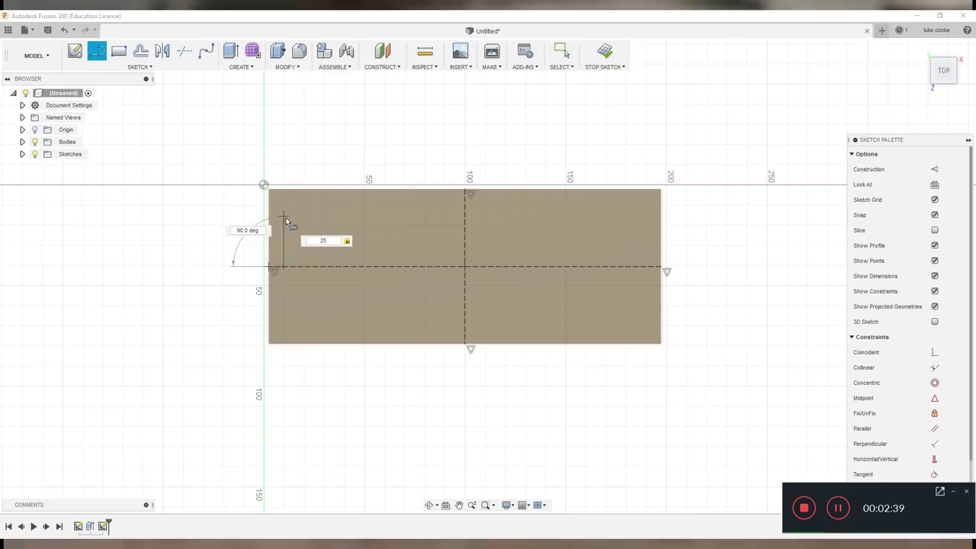
key("Return")
key("Escape")
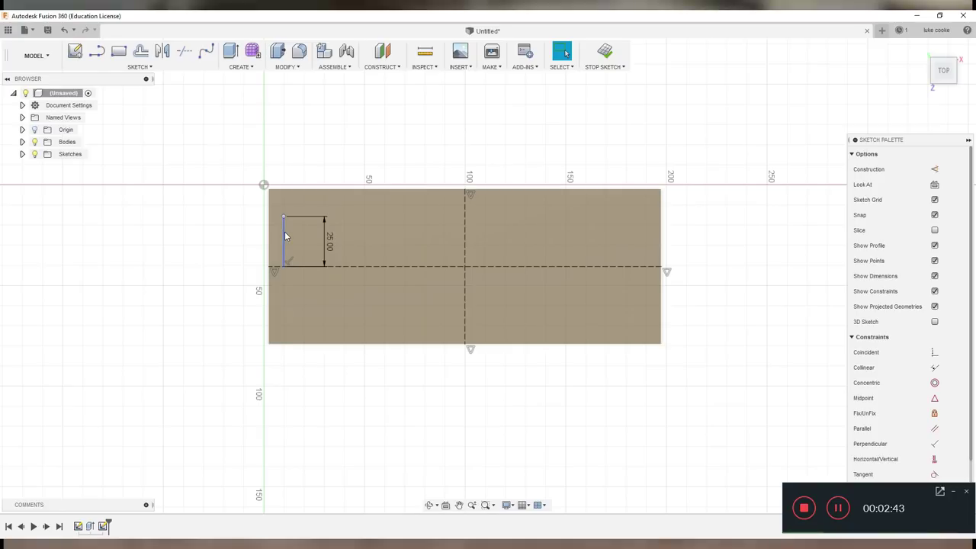
Draw a 3-point arc from the upper end of the 25 mm line to the vertical centre line, just inside the block's upper edge.
left_click(134, 67)
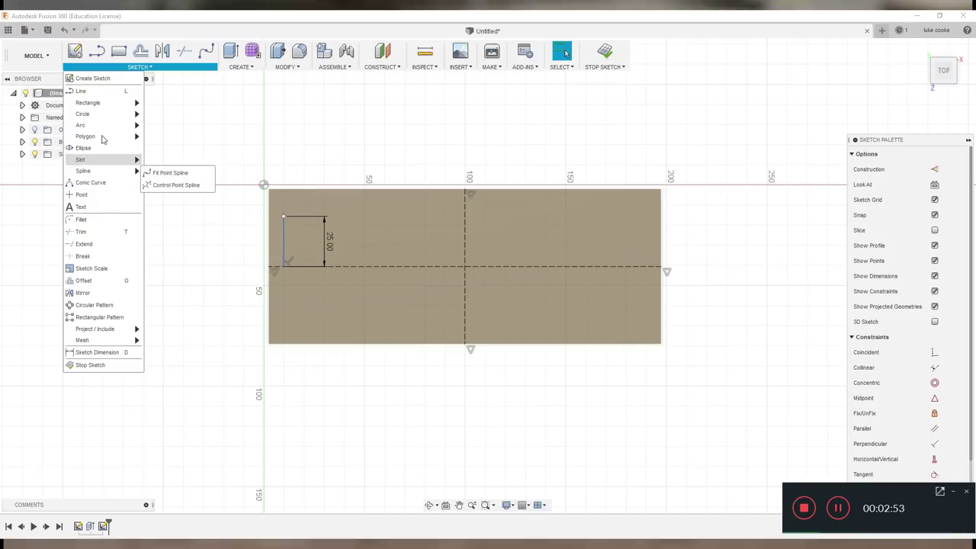
mouse_move(106, 127)
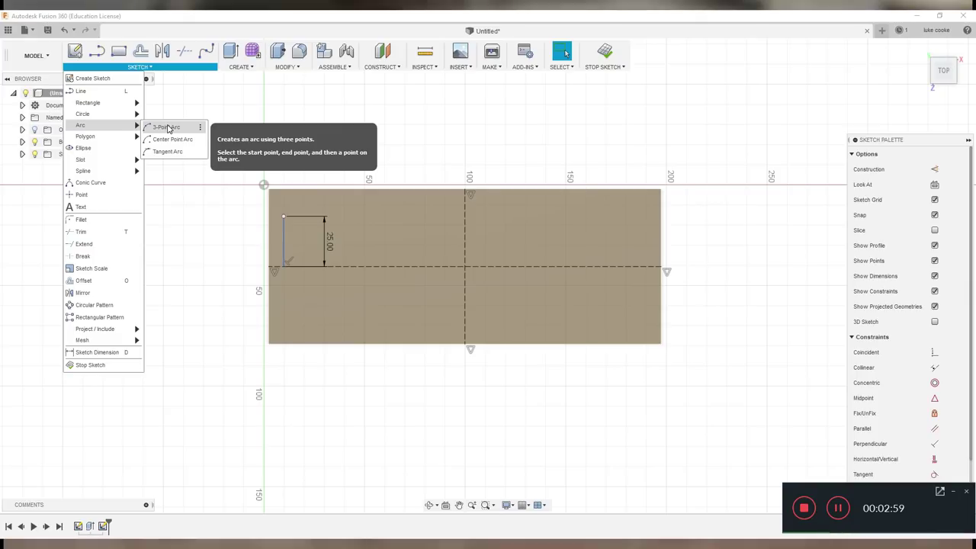
left_click(168, 128)
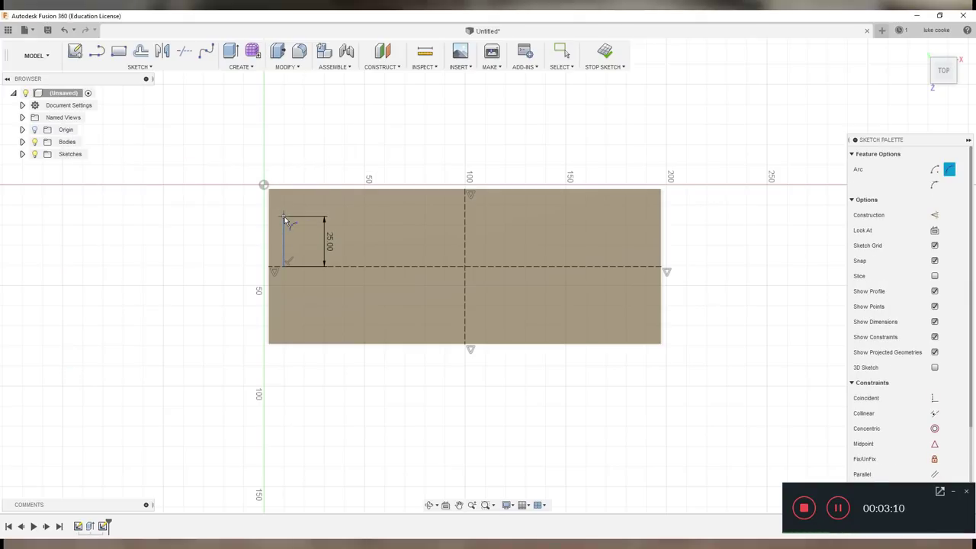
left_click(284, 217)
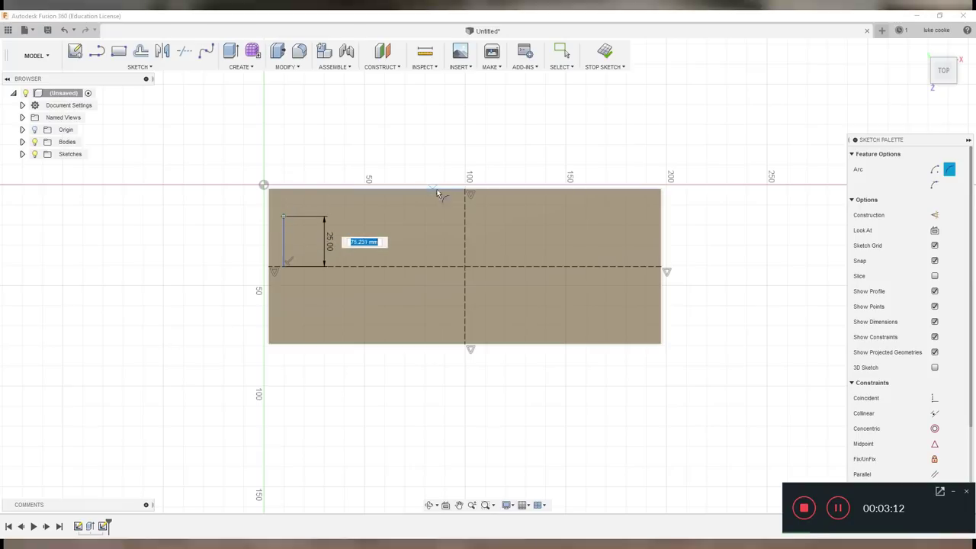
left_click(468, 196)
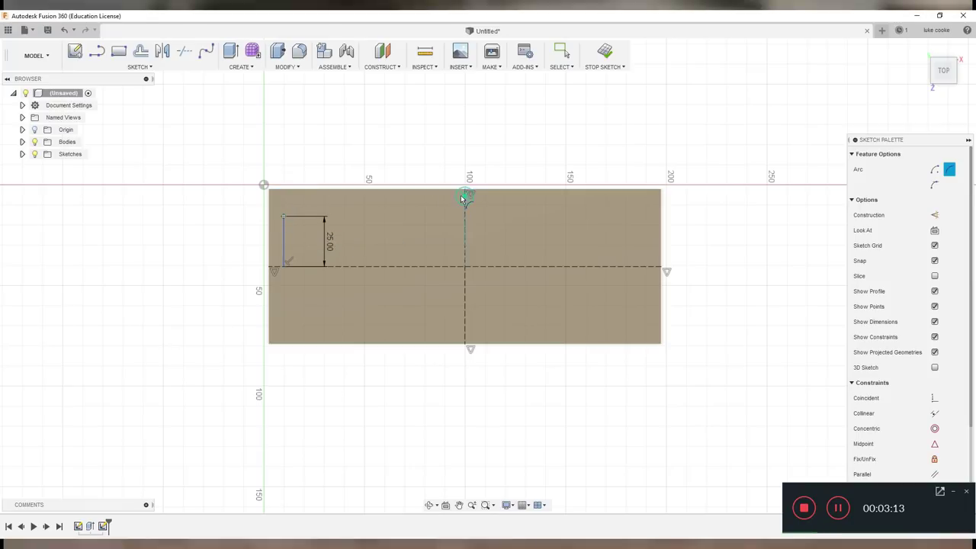
left_click(378, 204)
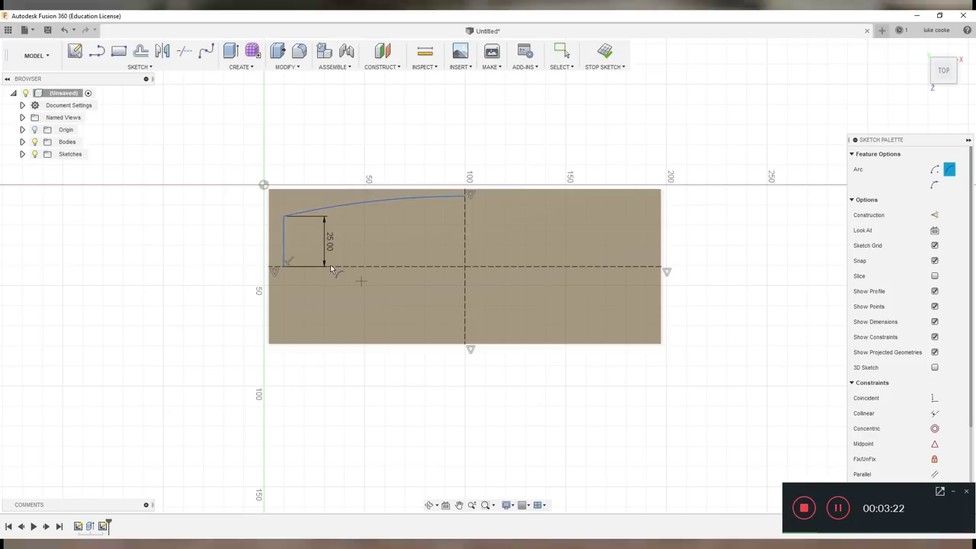
key("Escape")
Round the corner between the 25 mm line and the arc with a 2.25 mm sketch fillet.
scroll(289, 222, "down", 3)
scroll(301, 218, "up", 10)
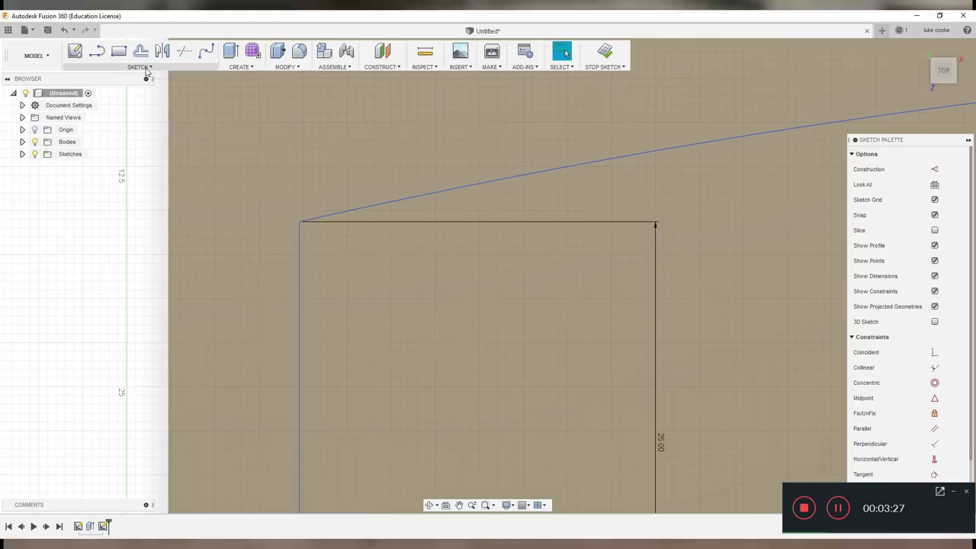
left_click(138, 66)
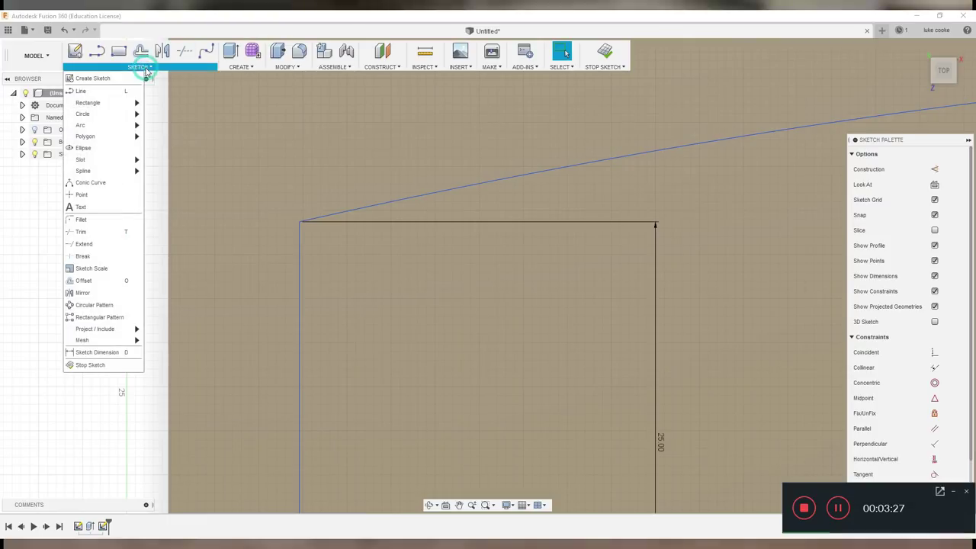
left_click(82, 219)
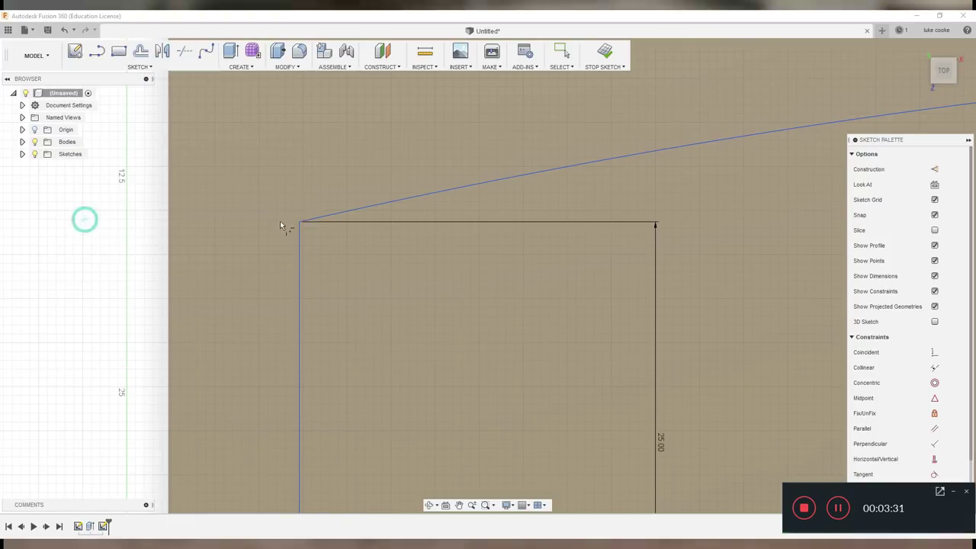
left_click(326, 218)
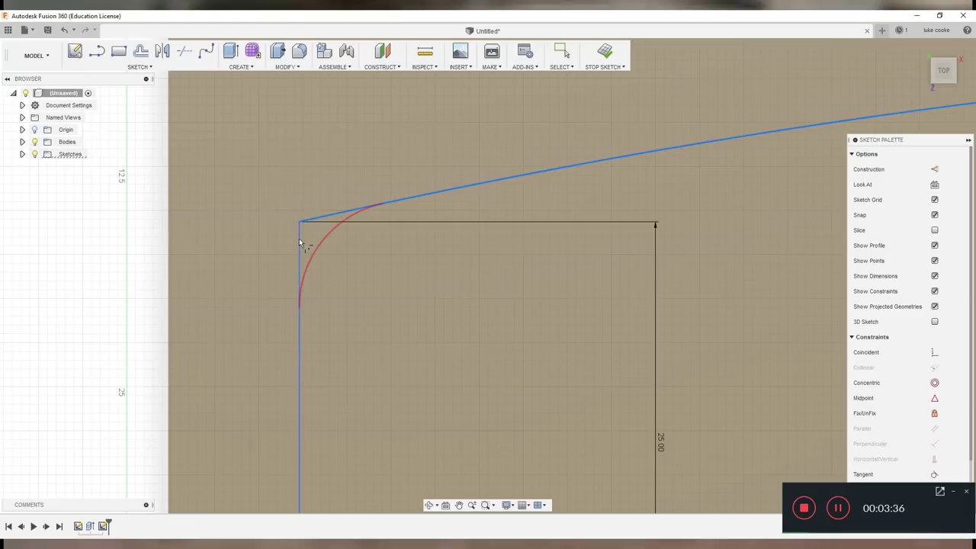
left_click(300, 242)
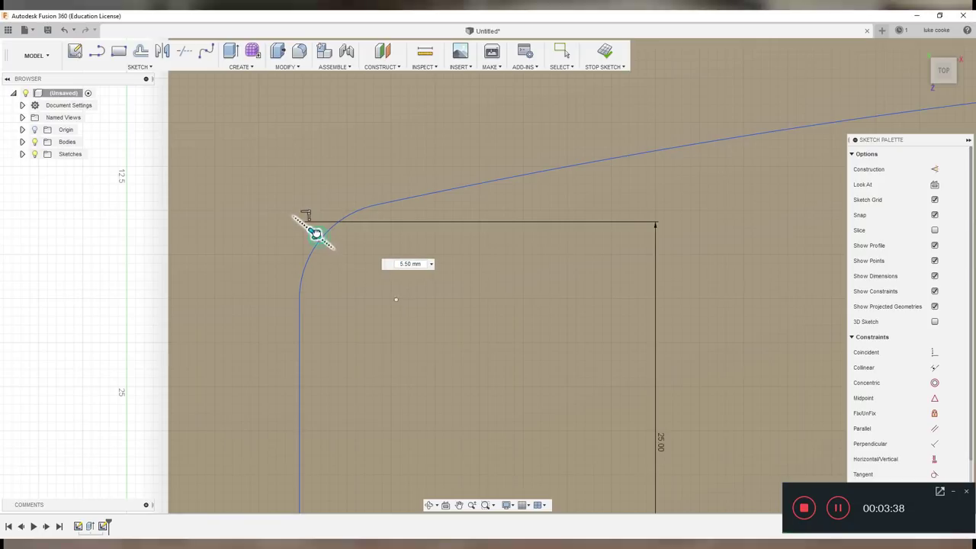
left_click_drag(307, 226, 303, 222)
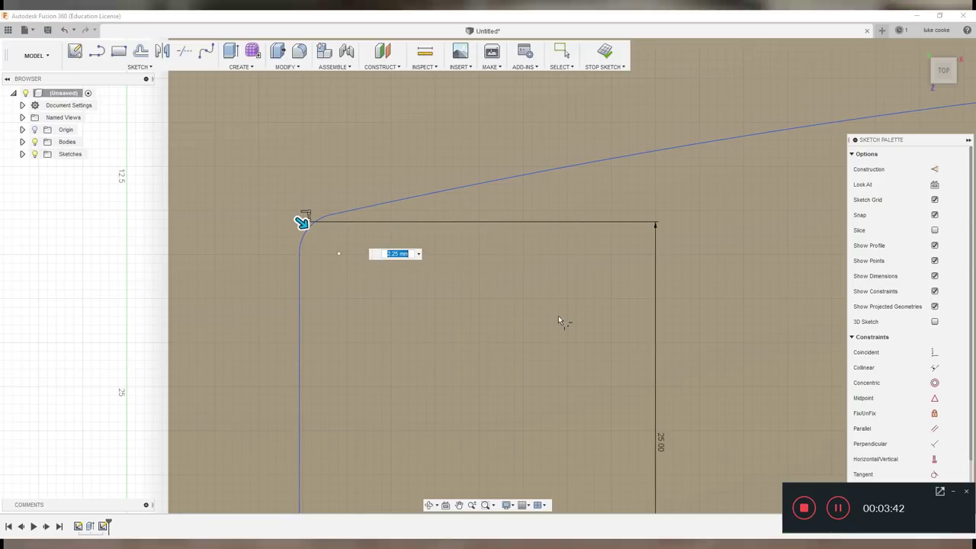
key("Return")
Mirror the arc, the corner fillet and the 25 mm line across the vertical centre line.
scroll(354, 256, "down", 3)
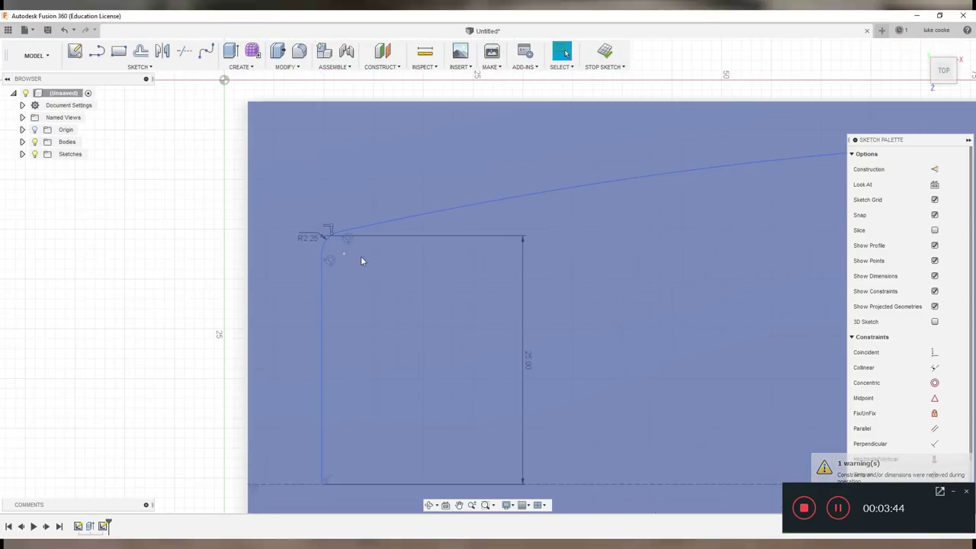
scroll(152, 234, "down", 2)
middle_click_drag(171, 237, 26, 231)
scroll(54, 235, "up", 2)
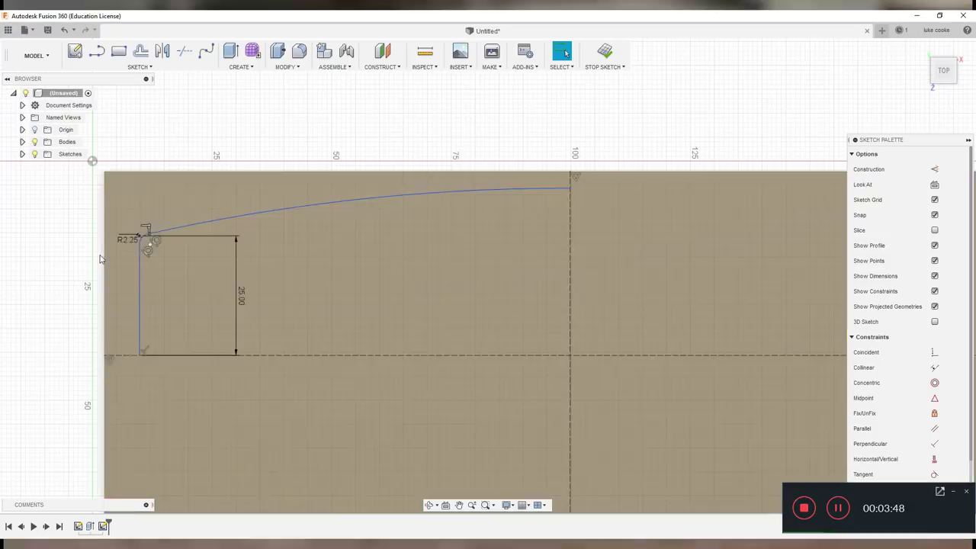
scroll(396, 166, "down", 2)
middle_click_drag(397, 165, 344, 142)
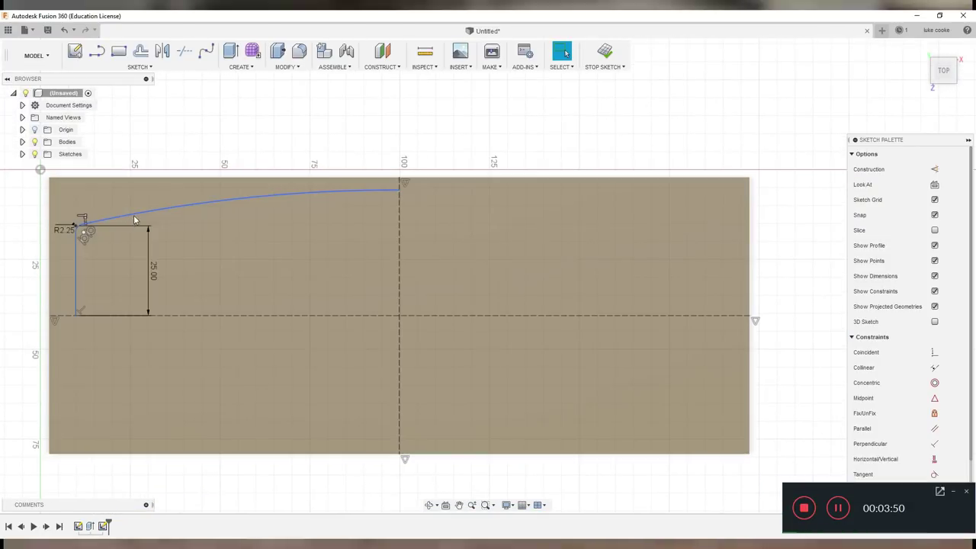
left_click(162, 50)
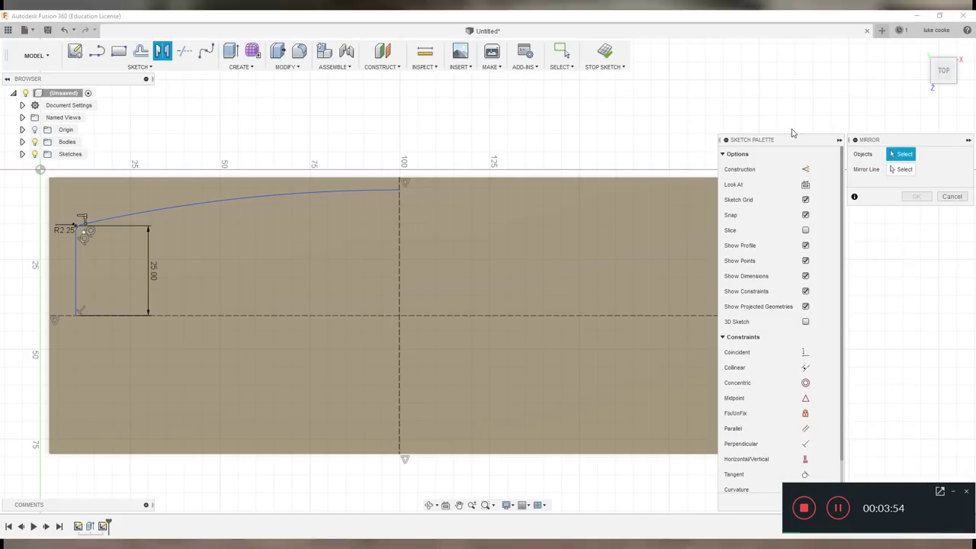
mouse_move(909, 139)
left_mouse_down()
mouse_move(488, 118)
mouse_move(500, 94)
left_mouse_up()
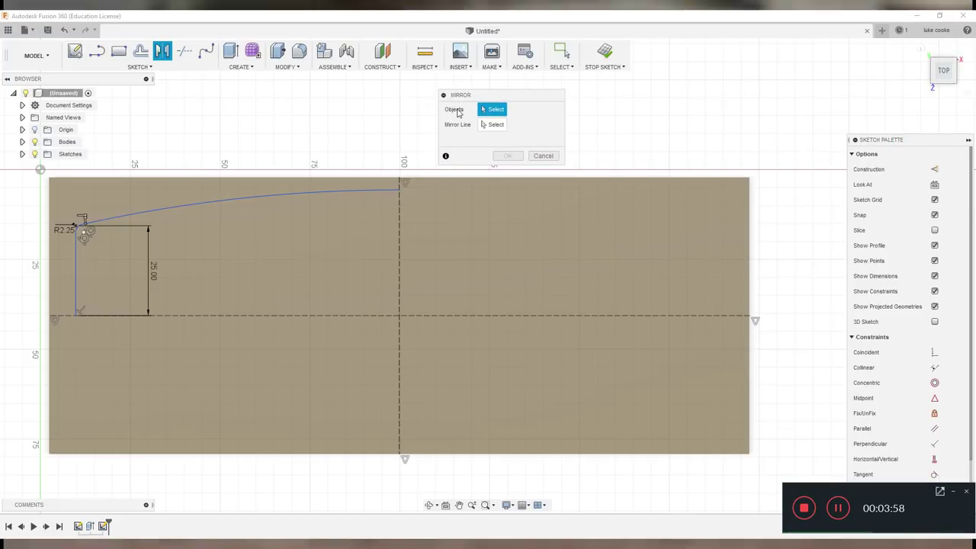
left_click(492, 124)
left_click(496, 110)
left_click(264, 199)
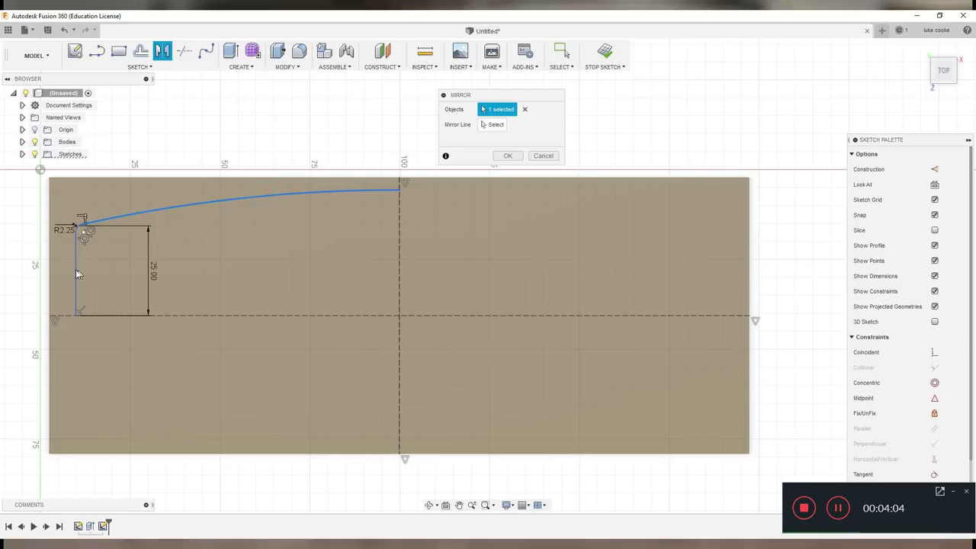
left_click(82, 226)
scroll(80, 228, "up", 5)
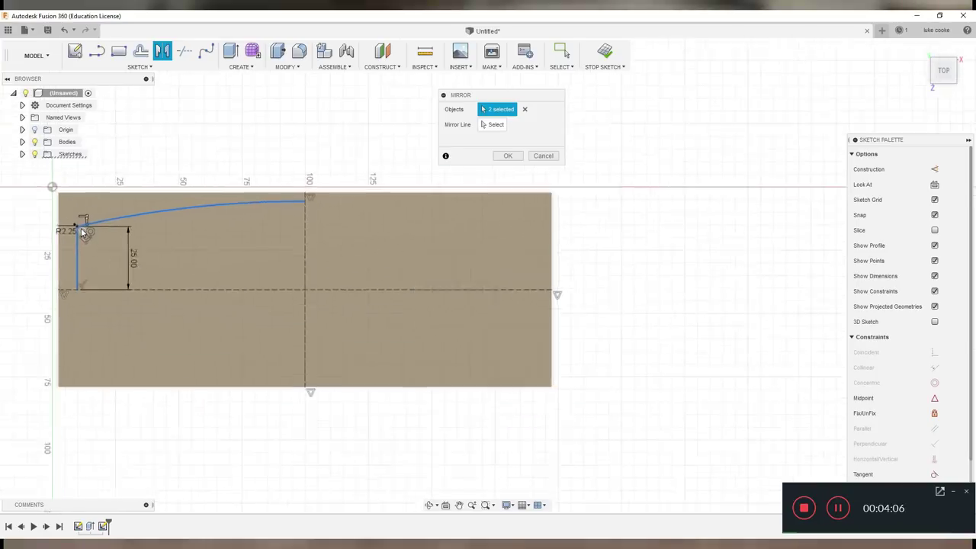
left_click(70, 220)
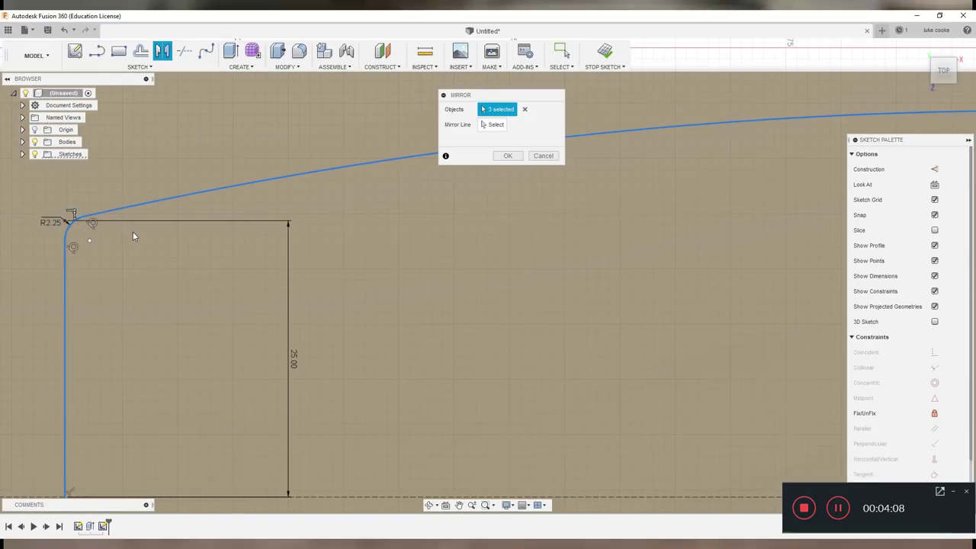
scroll(132, 231, "down", 5)
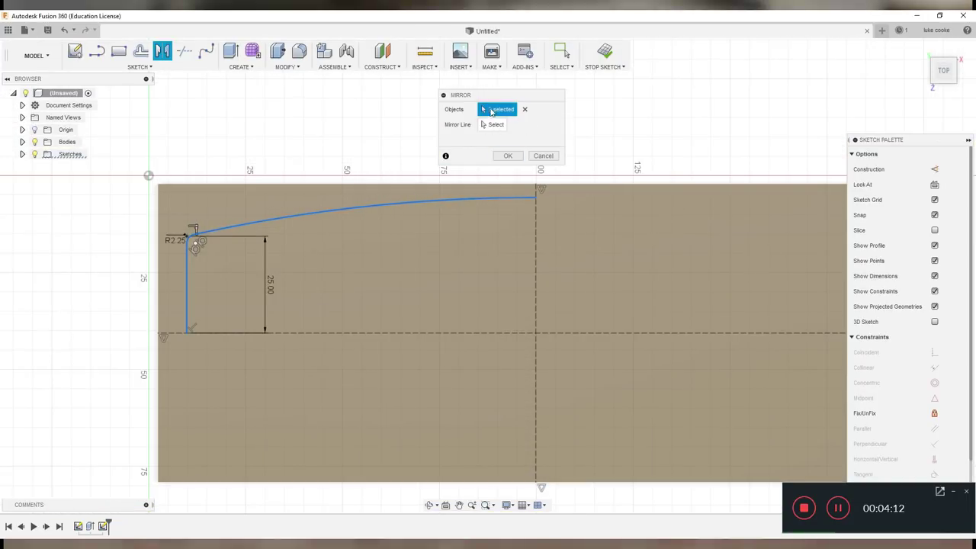
left_click(493, 126)
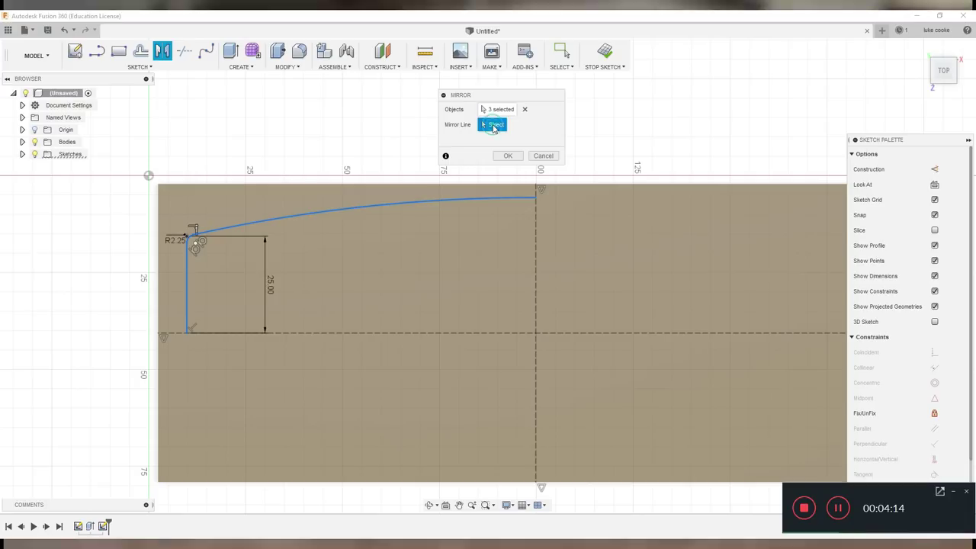
left_click(536, 227)
middle_click_drag(691, 126, 534, 114)
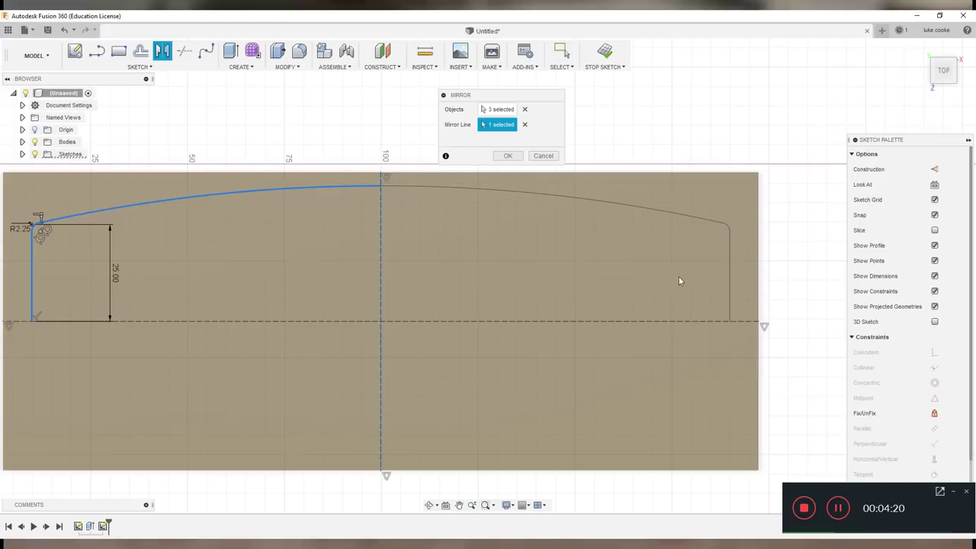
left_click(507, 157)
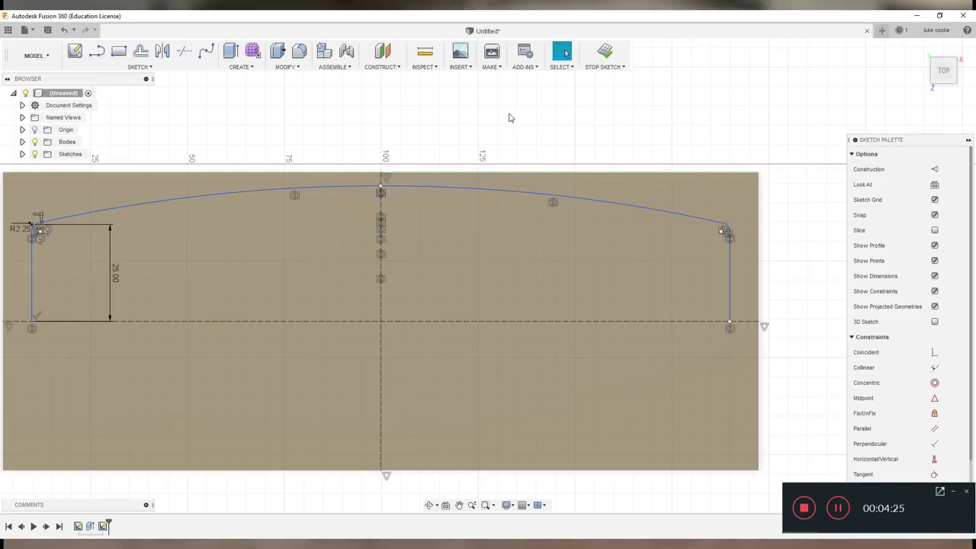
Mirror all six curves of the upper half across the horizontal centre line to close the profile.
middle_click_drag(510, 117, 604, 124)
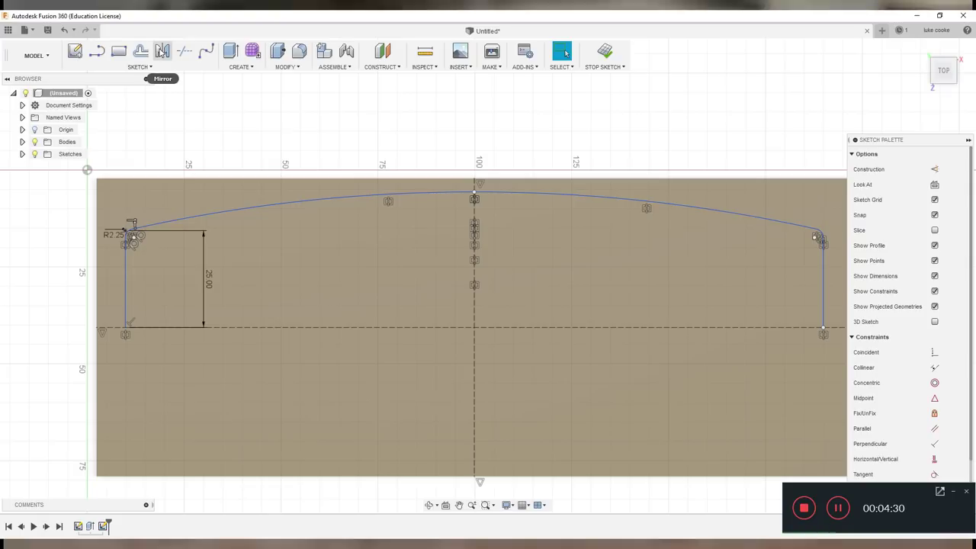
left_click(162, 52)
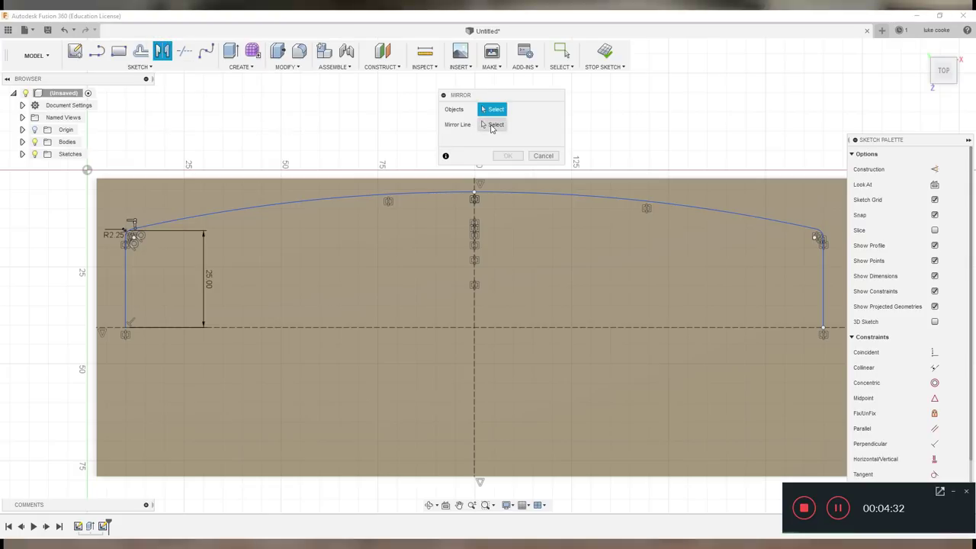
left_click(129, 230)
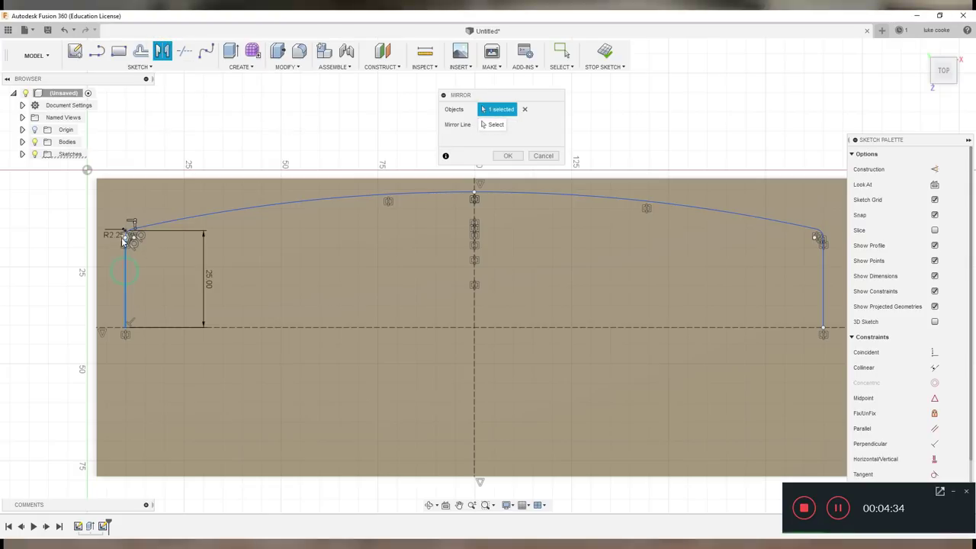
left_click(531, 191)
scroll(822, 260, "down", 3)
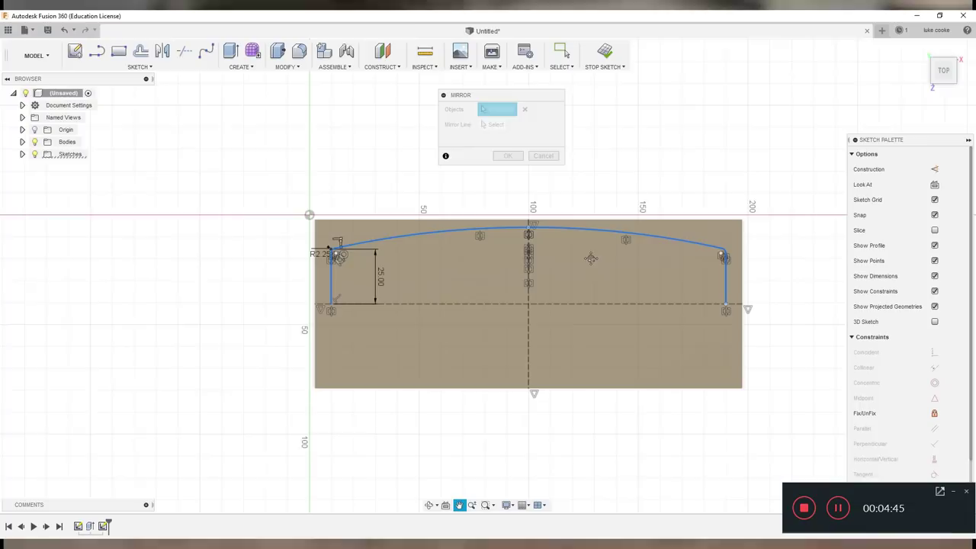
middle_click_drag(591, 258, 576, 259)
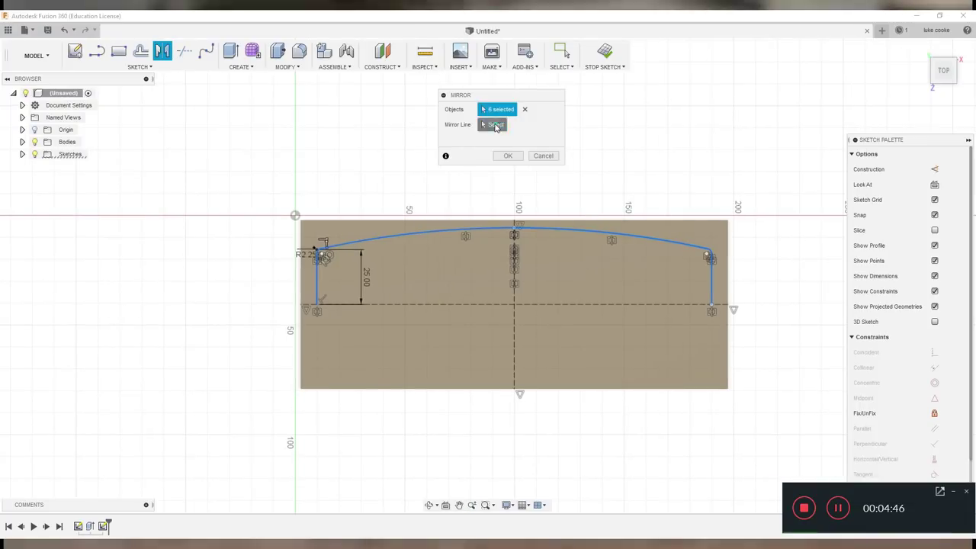
left_click(493, 124)
left_click(564, 304)
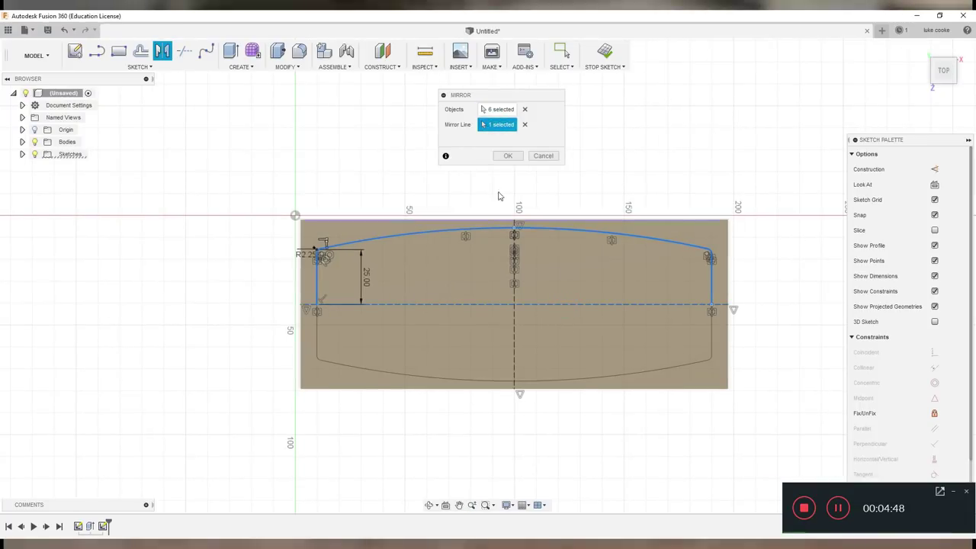
left_click(508, 156)
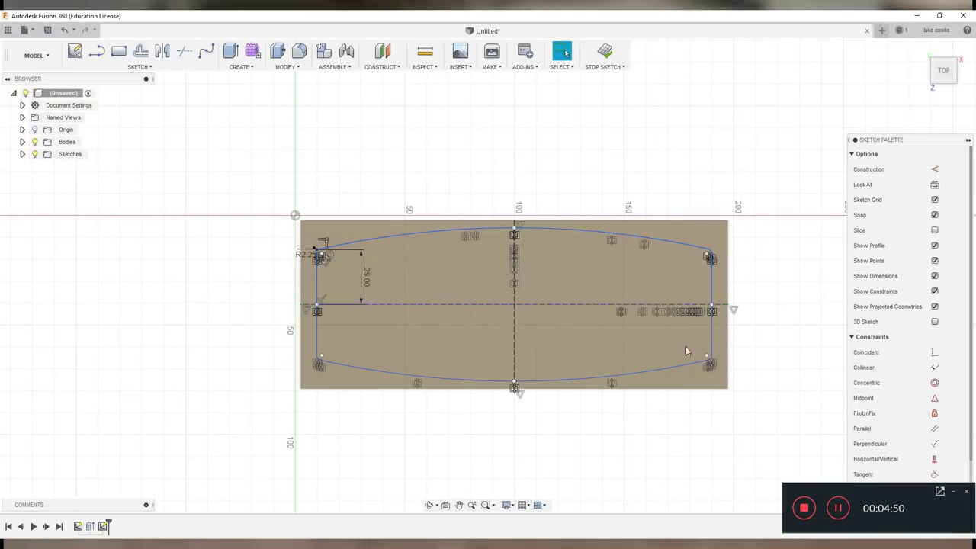
scroll(642, 354, "down", 3)
scroll(621, 342, "up", 5)
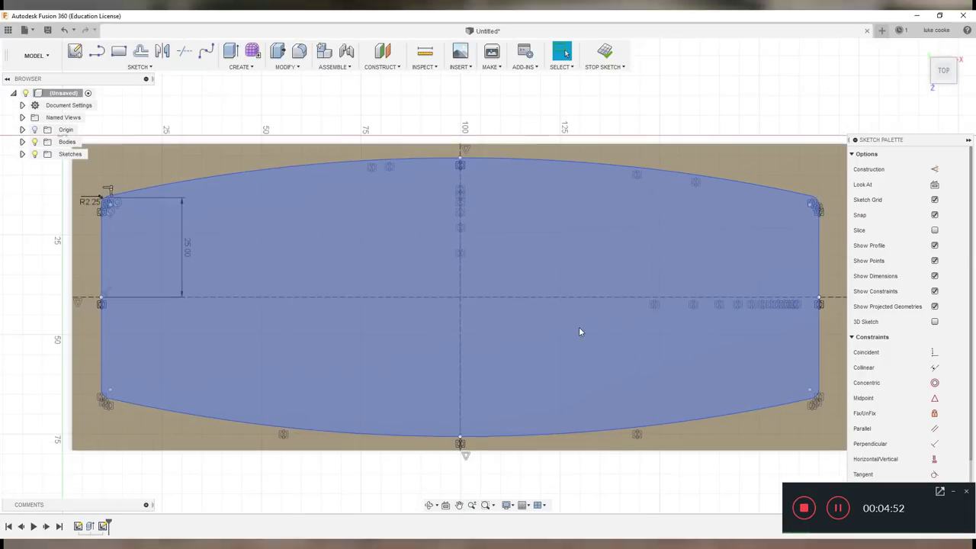
scroll(580, 328, "down", 1)
middle_click_drag(586, 319, 531, 313)
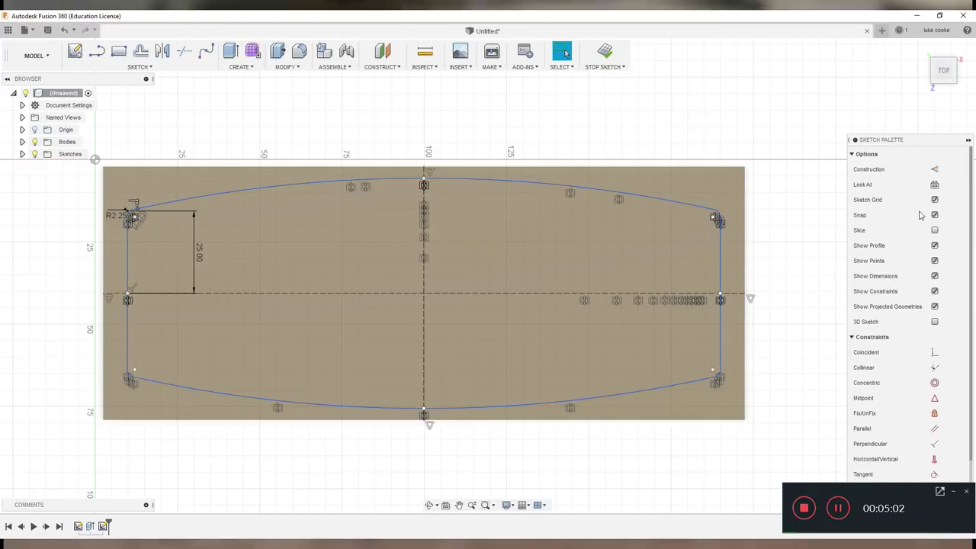
Draw a 5 mm diameter circle just inside the profile's upper-left rounded corner and shift it slightly further inward.
left_click(953, 493)
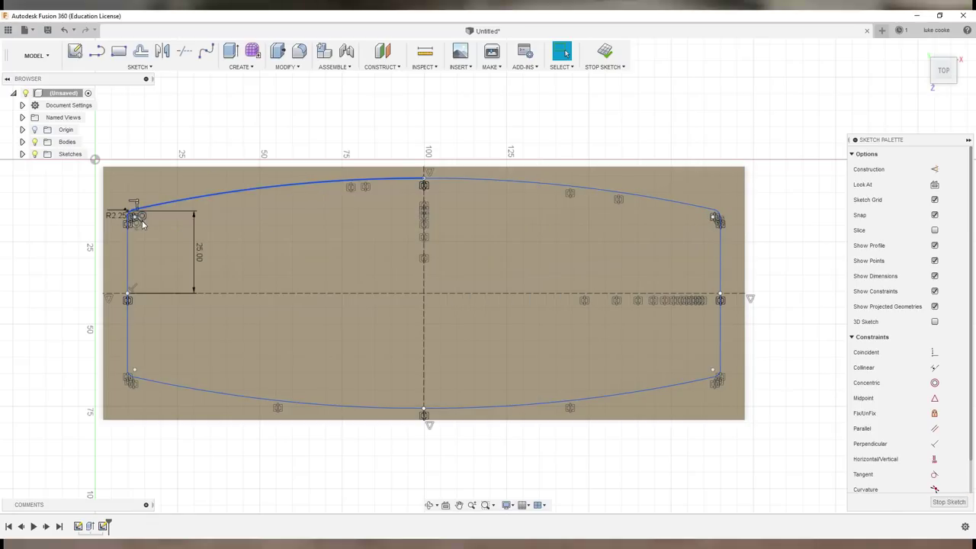
left_click(140, 67)
mouse_move(105, 114)
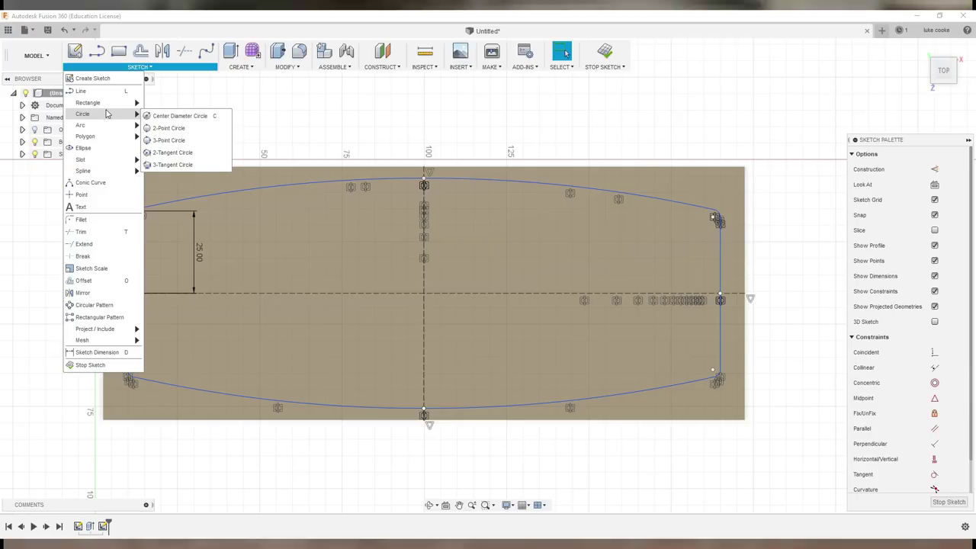
left_click(163, 117)
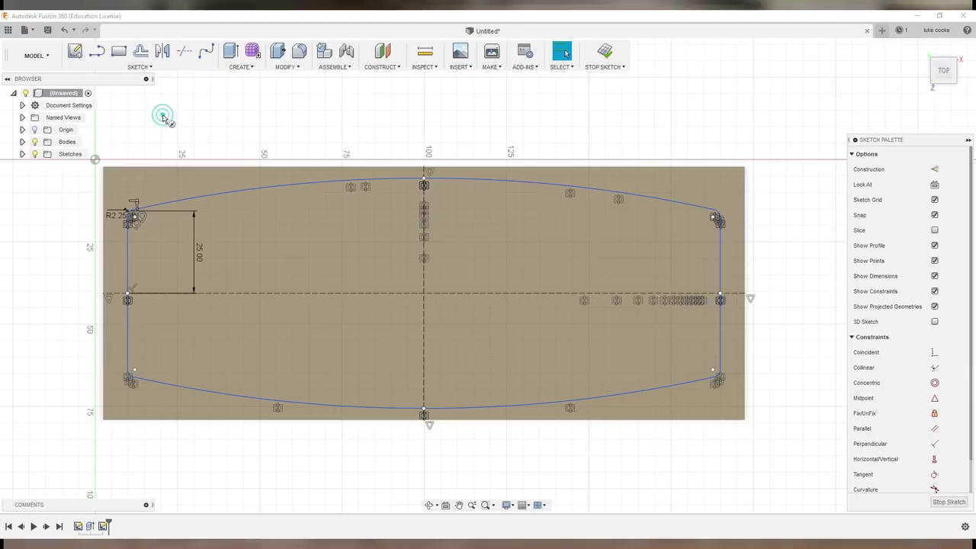
scroll(144, 217, "up", 5)
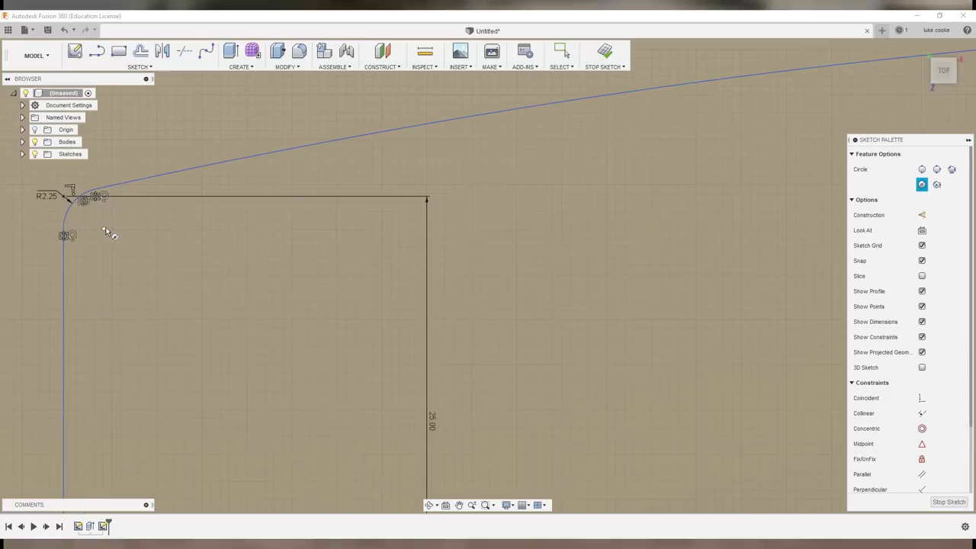
left_click(142, 242)
key("Tab")
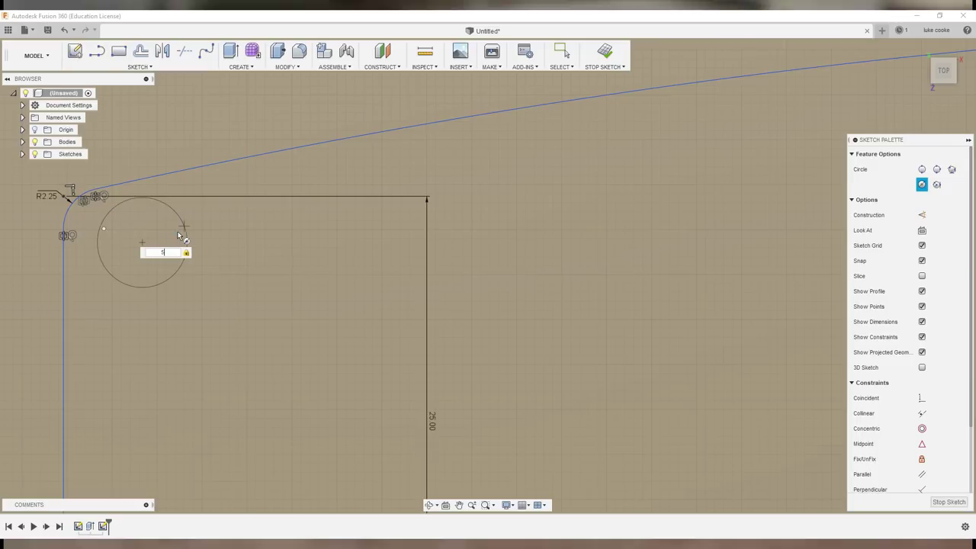
key("Return")
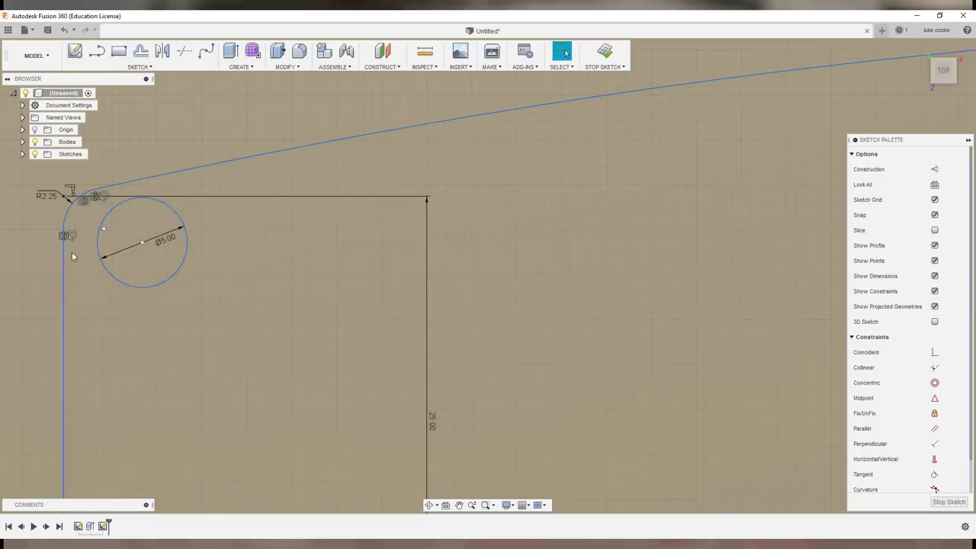
left_click_drag(142, 244, 167, 275)
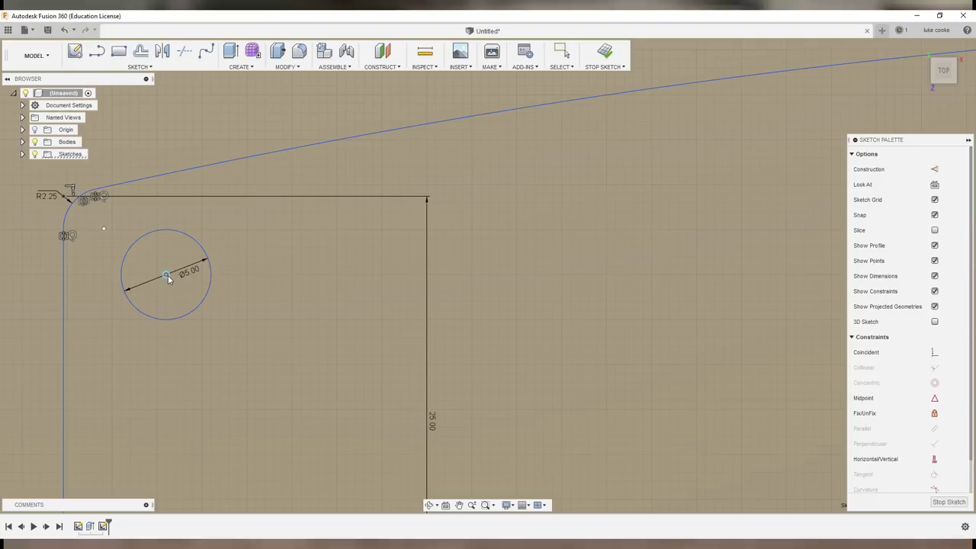
key("Escape")
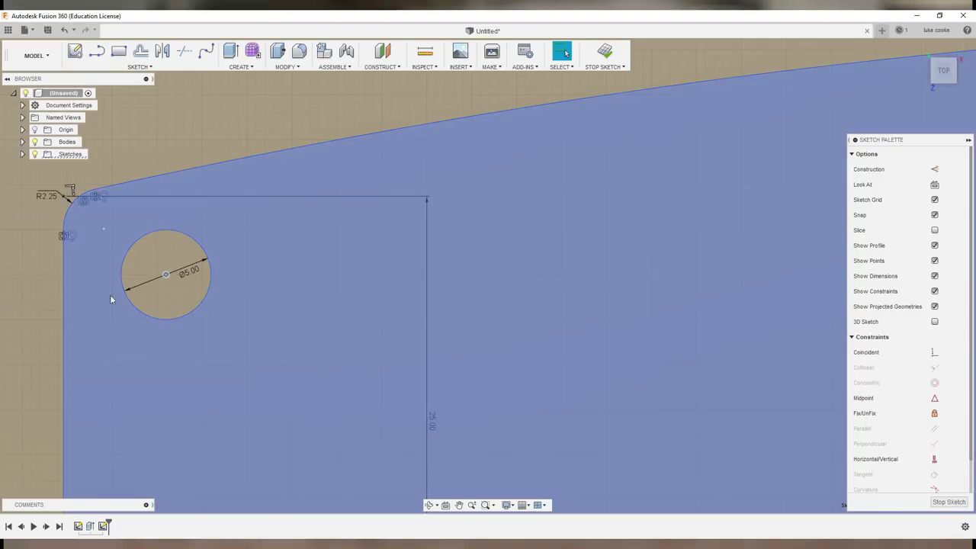
Mirror the 5 mm circle across the vertical centre line.
scroll(175, 257, "up", 3)
scroll(178, 258, "down", 10)
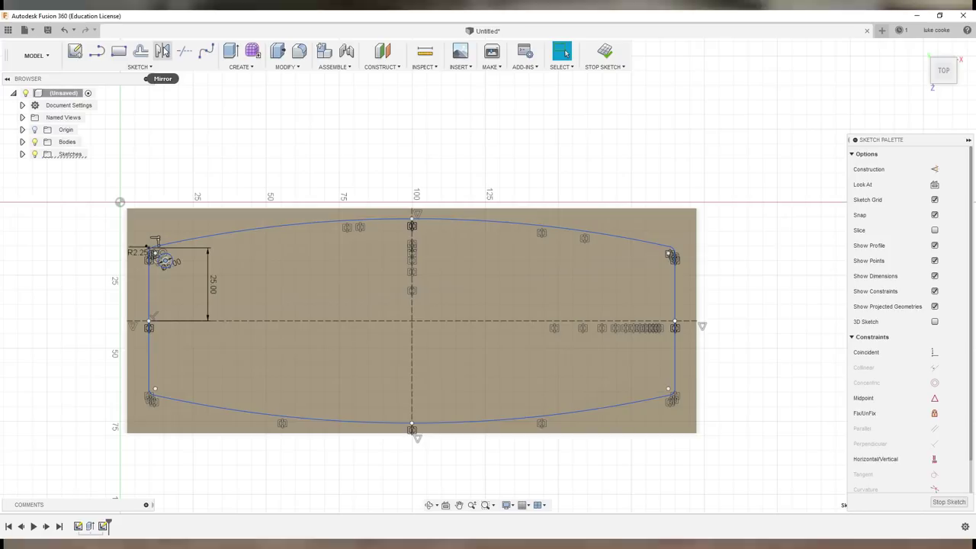
left_click(162, 51)
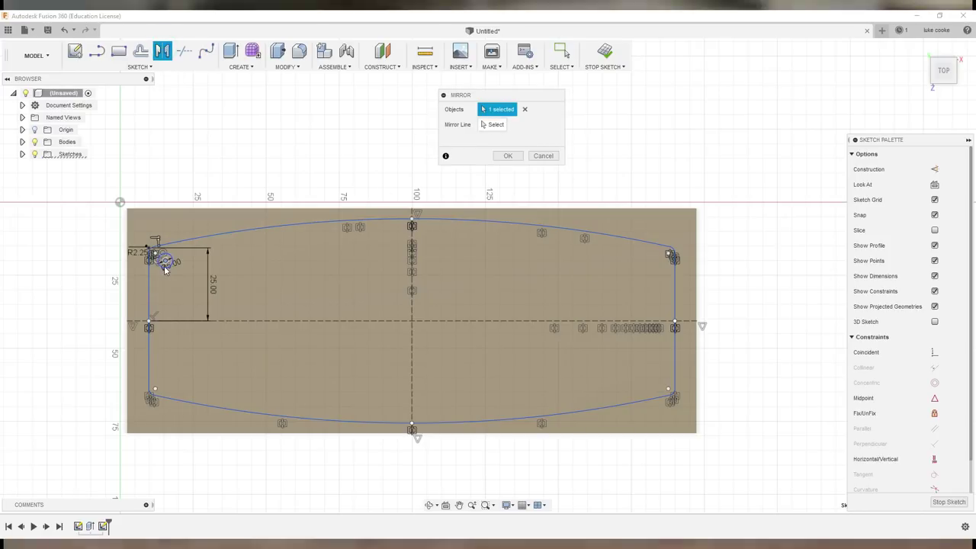
left_click(523, 110)
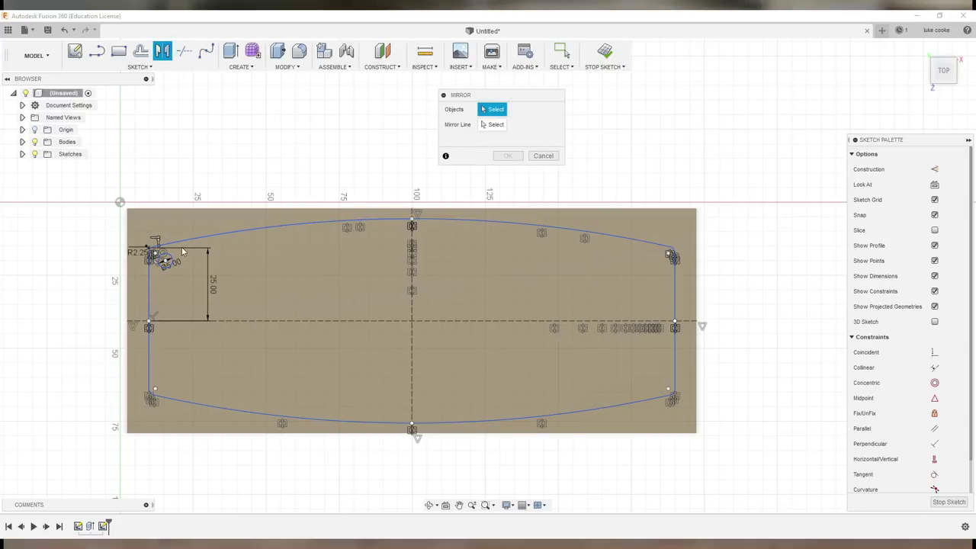
left_click(166, 261)
left_click(493, 124)
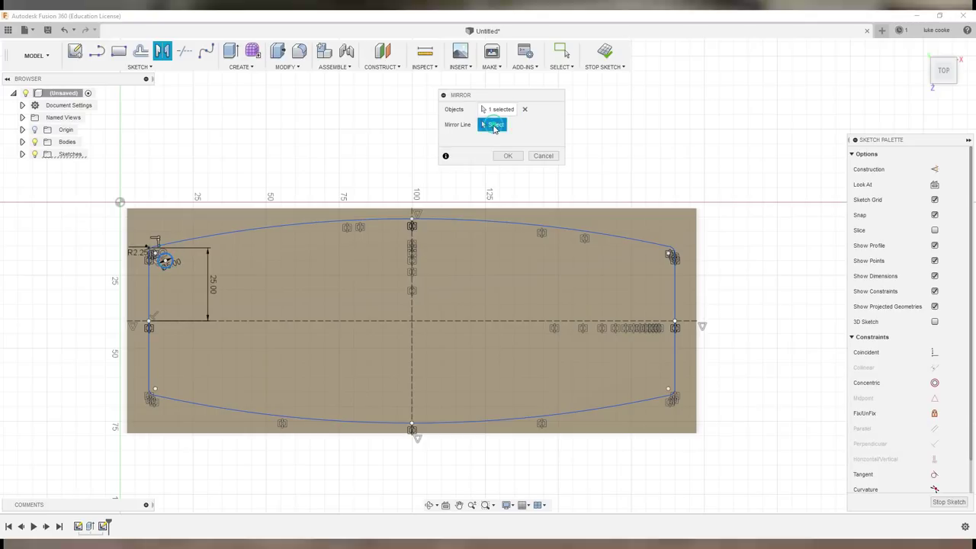
left_click(412, 313)
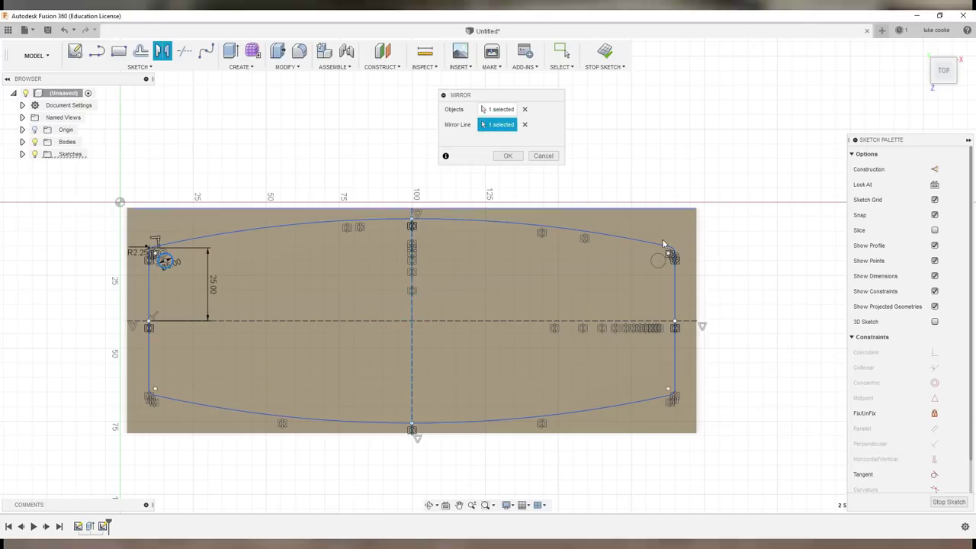
left_click(508, 157)
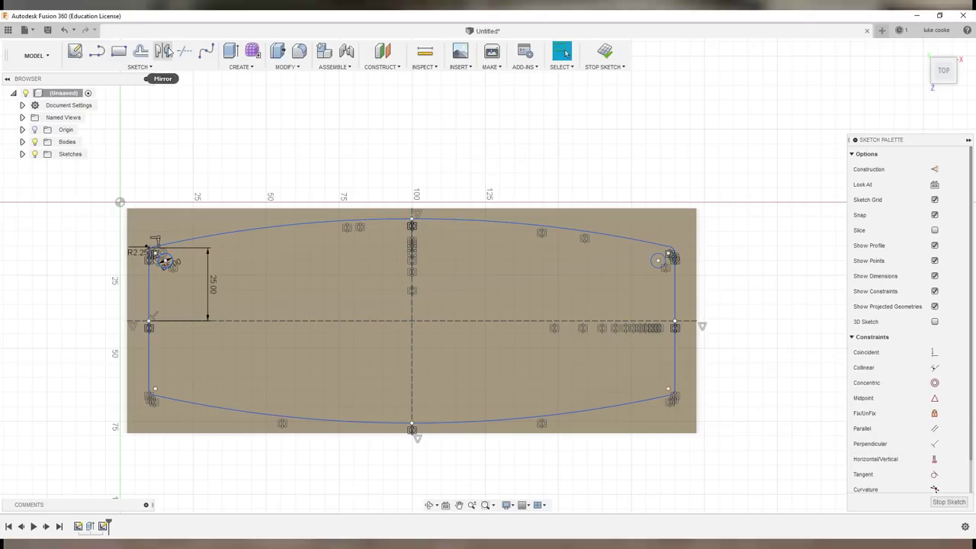
Mirror both upper circles across the horizontal centre line and finish the sketch.
left_click(163, 51)
left_click(172, 261)
left_click(494, 124)
left_click(396, 321)
left_click(508, 156)
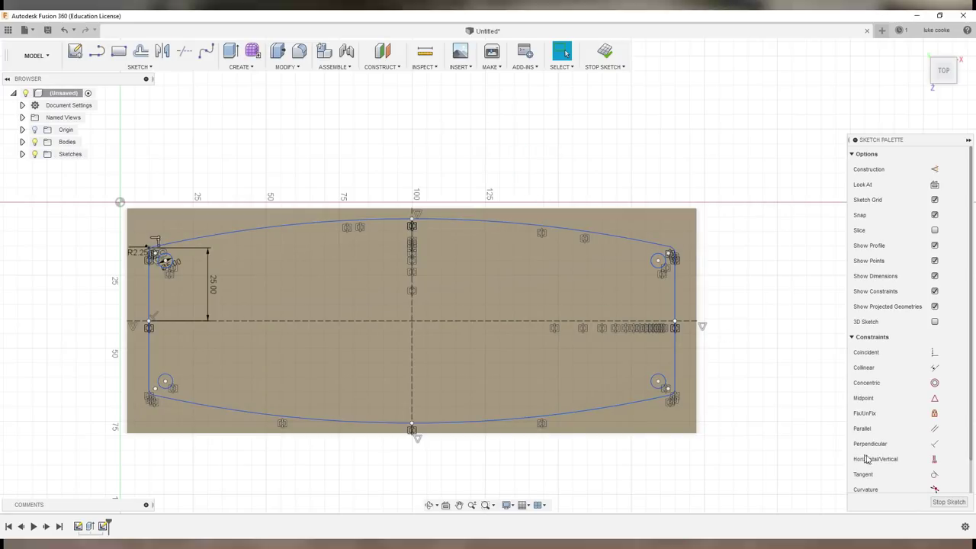
left_click(949, 503)
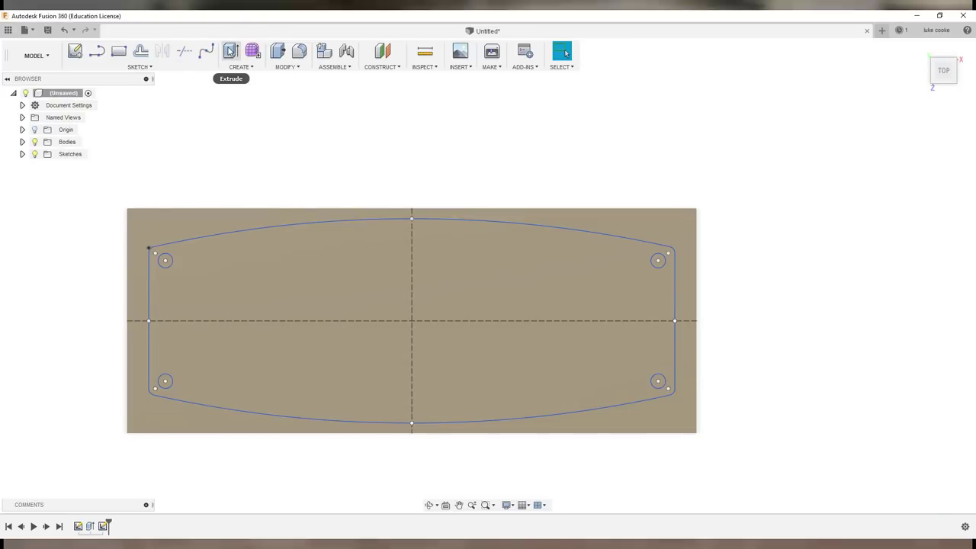
Extrude the area outside the curved outline and the four corner circles by -35 mm as a cut through the block.
left_click(231, 52)
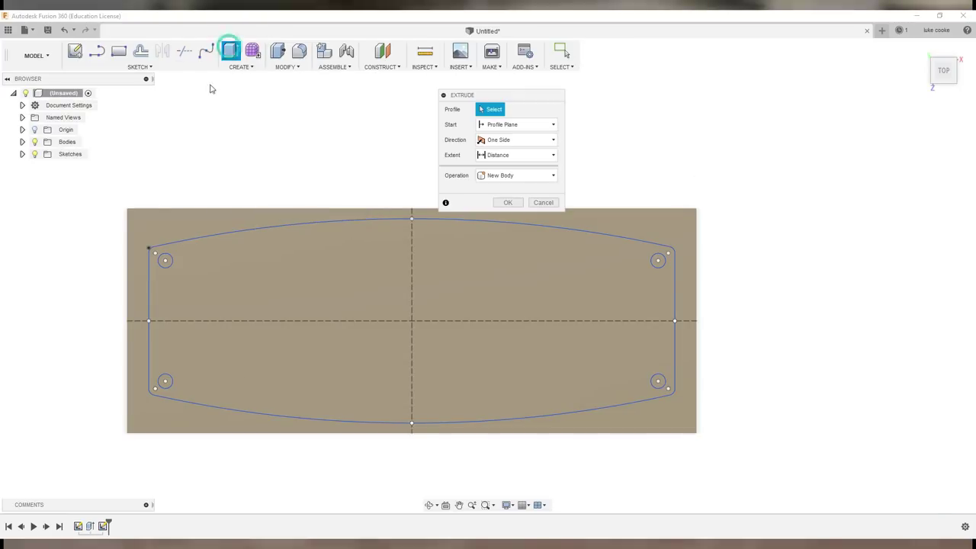
left_click(162, 225)
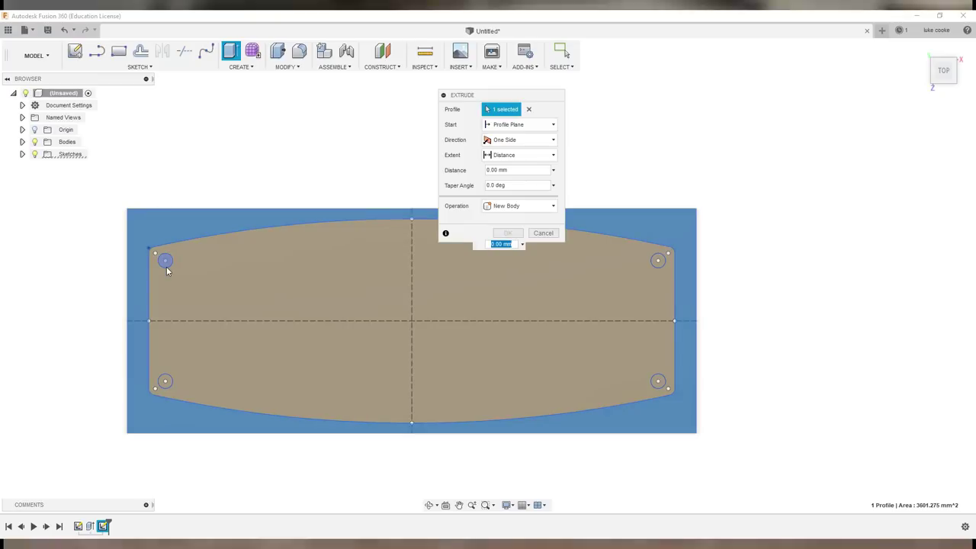
left_click(166, 263)
left_click(166, 383)
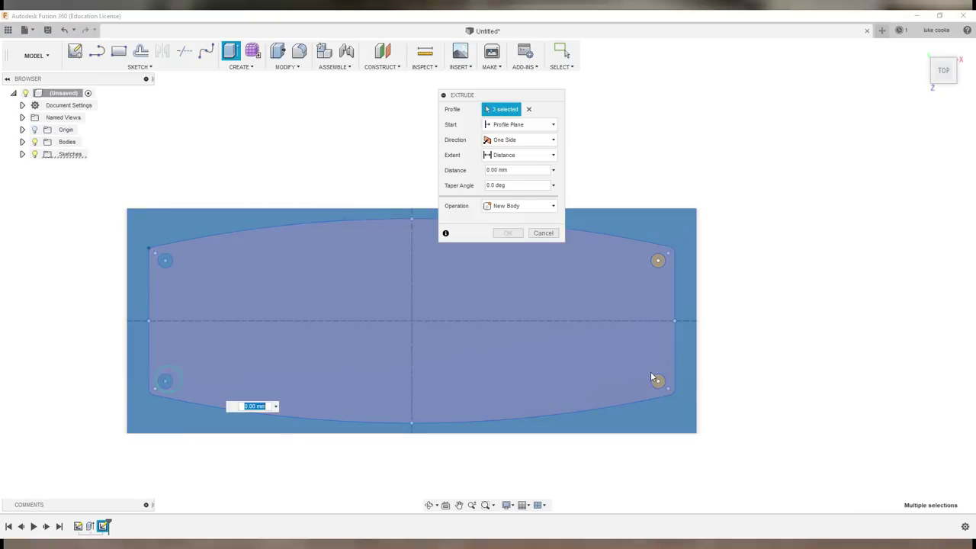
left_click(658, 382)
left_click(657, 262)
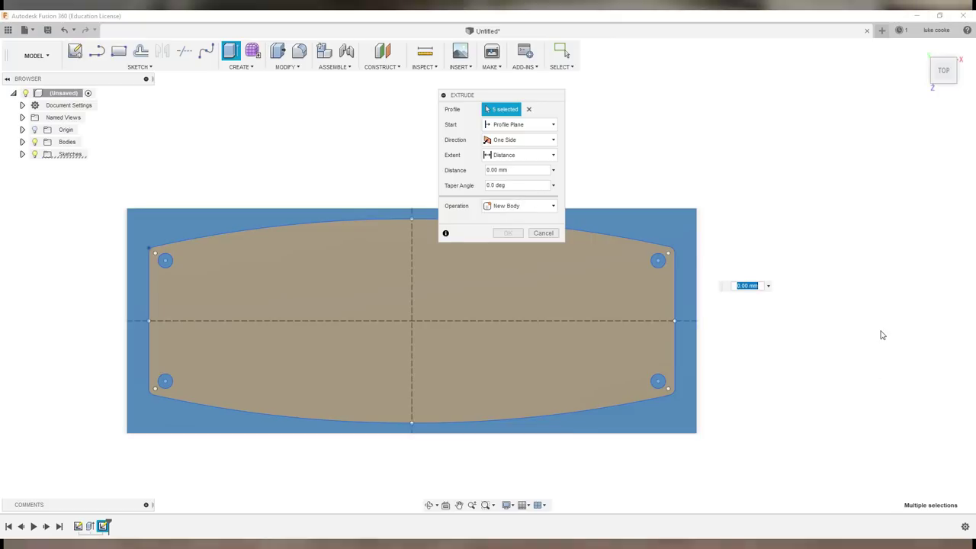
middle_click_drag(800, 400, 800, 348, "shift")
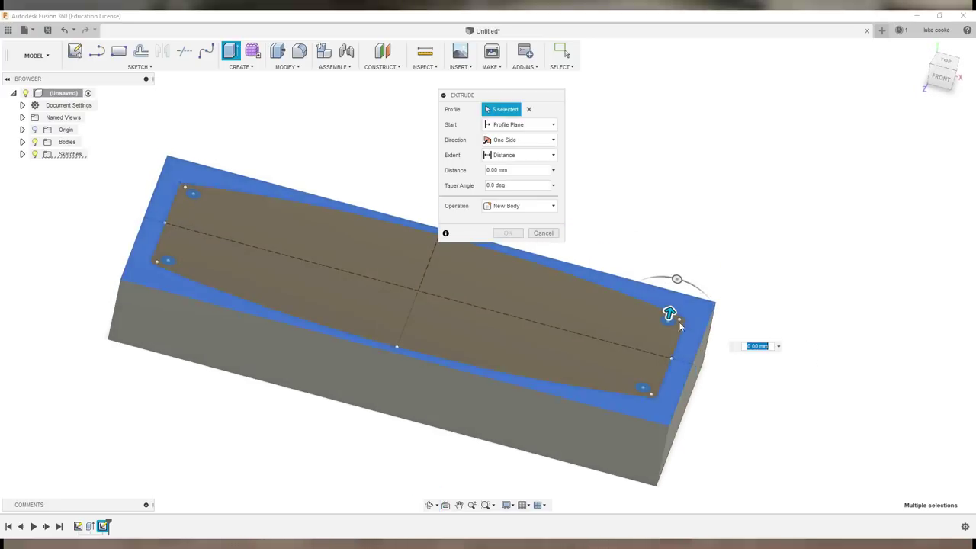
left_click_drag(671, 316, 649, 411)
left_click(511, 206)
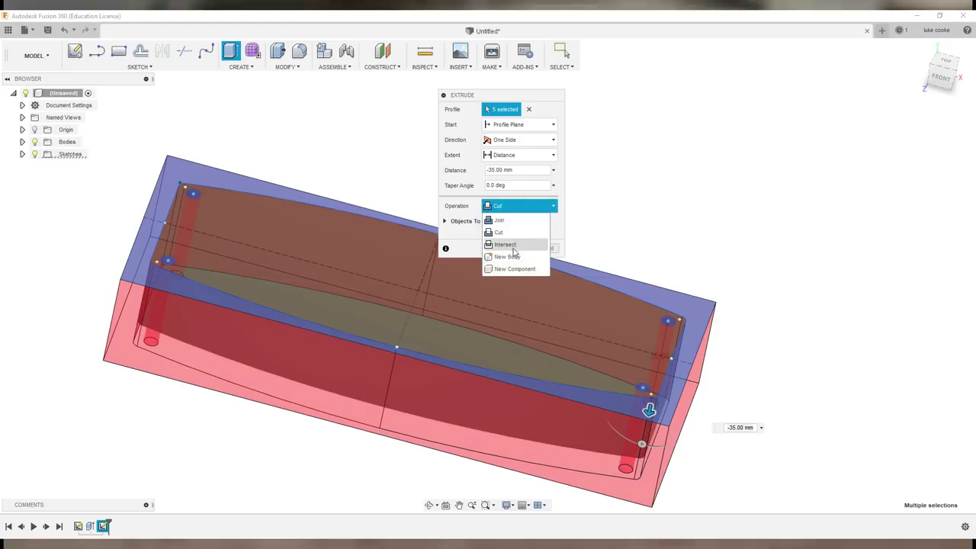
left_click(768, 297)
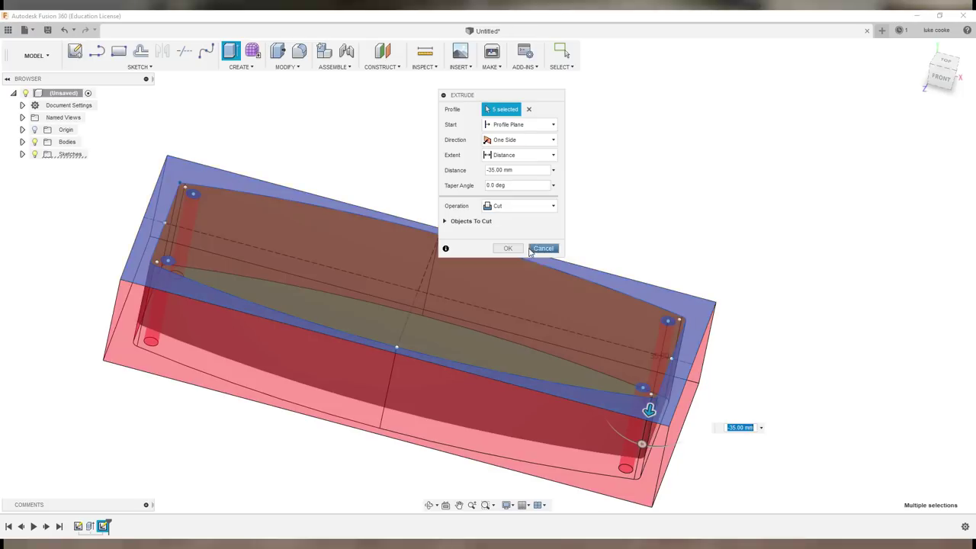
left_click(509, 249)
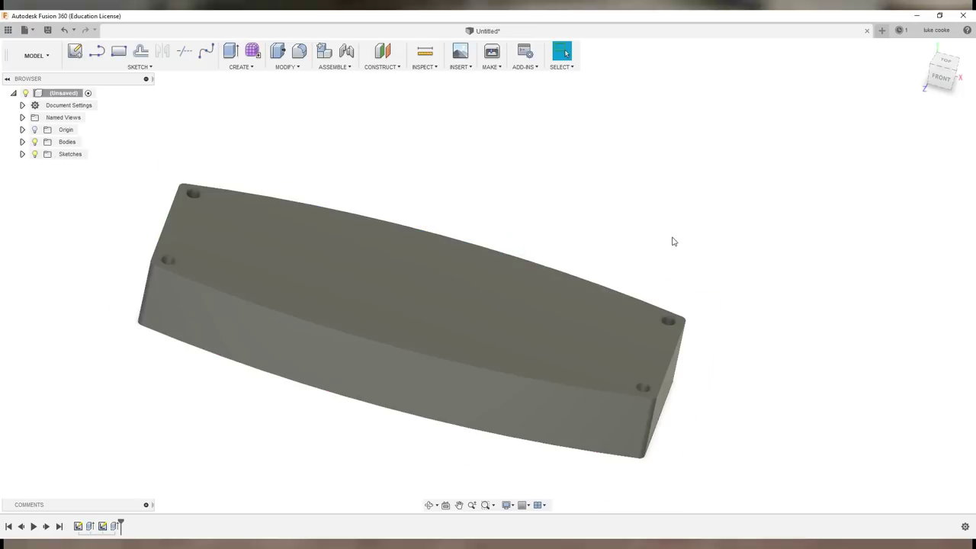
Fillet the whole outer edge of the top face with a 1.75 mm constant radius.
mouse_move(678, 159)
middle_mouse_down("shift")
mouse_move(682, 194)
mouse_move(710, 205)
mouse_move(699, 213)
mouse_move(675, 196)
mouse_move(675, 171)
middle_mouse_up("shift")
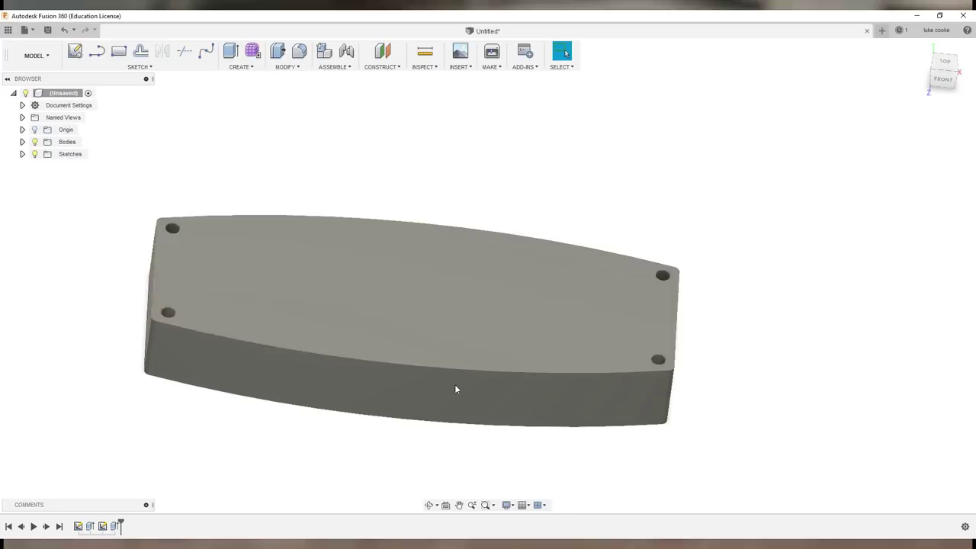
scroll(697, 366, "up", 5)
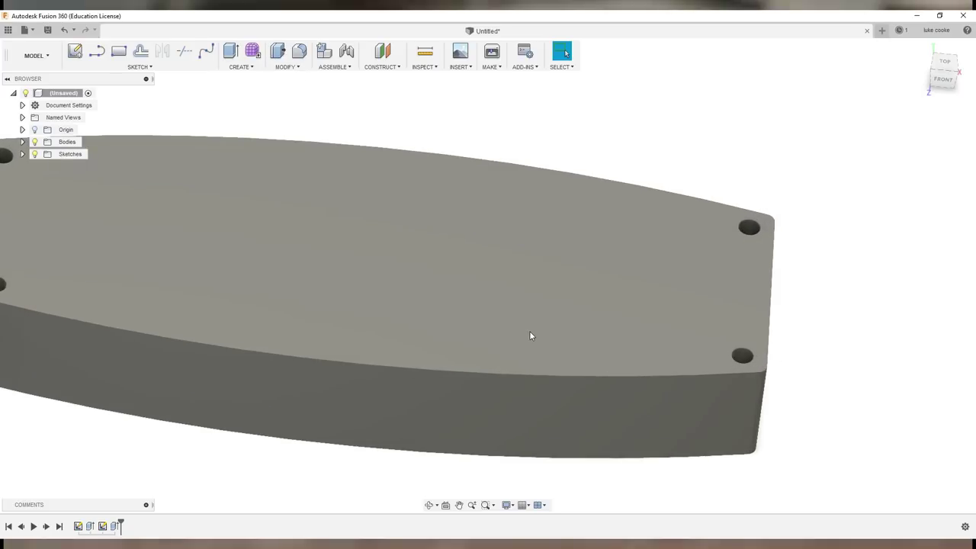
scroll(532, 336, "down", 4)
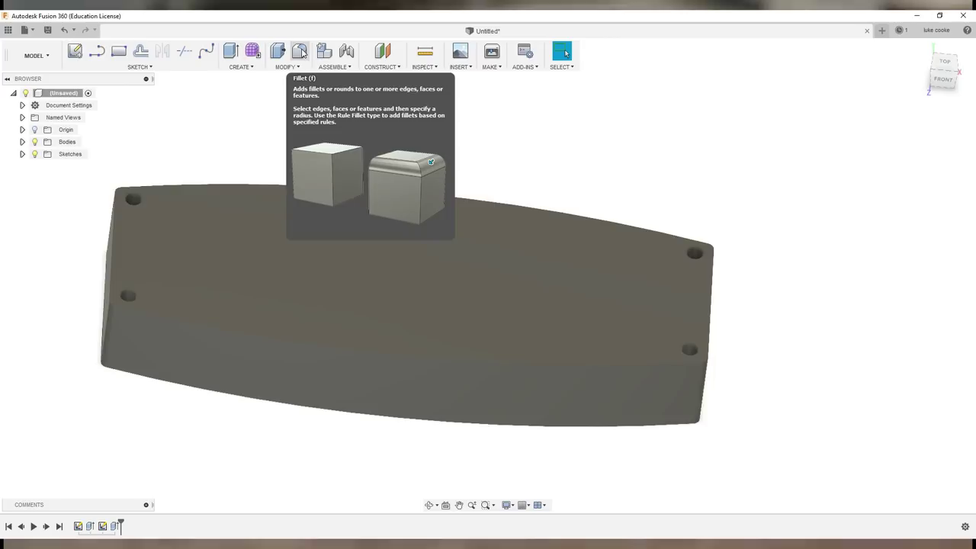
left_click(300, 51)
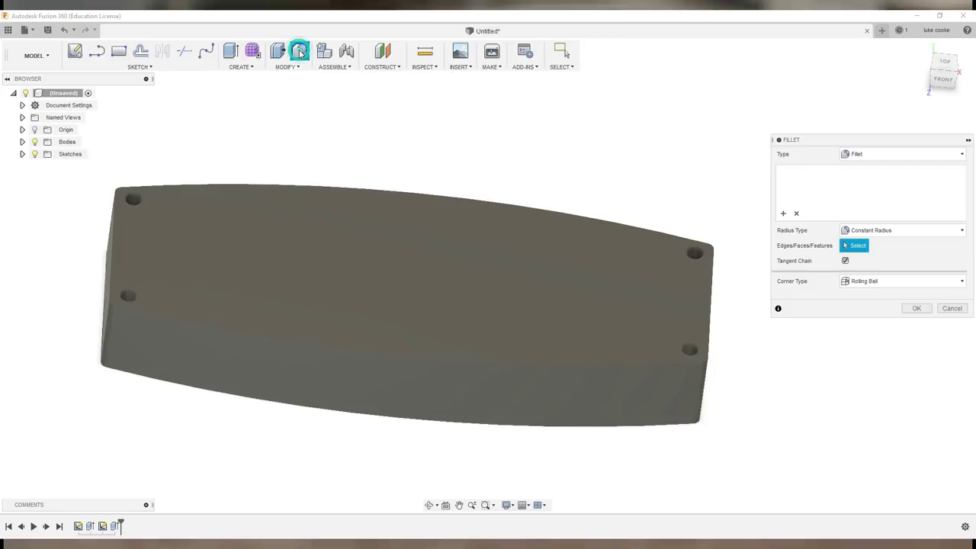
left_click(475, 362)
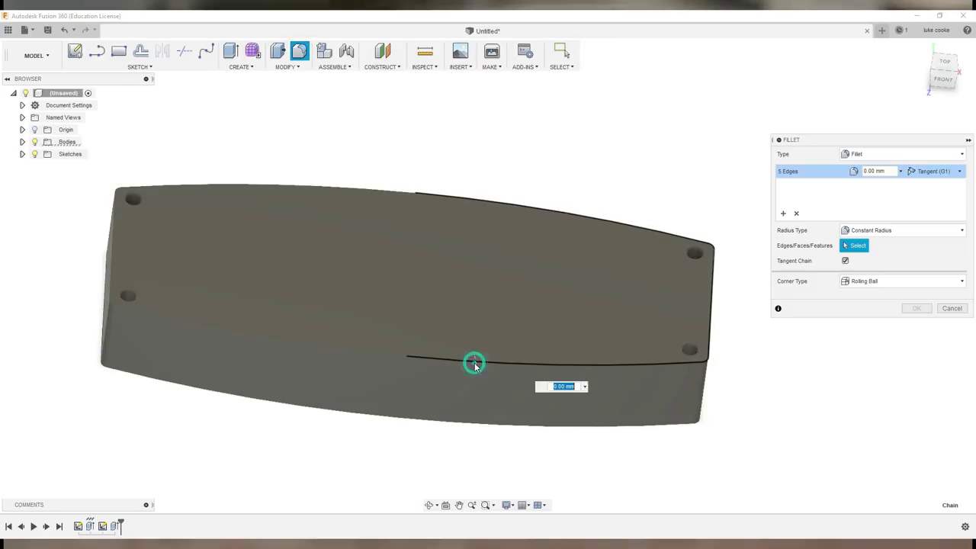
left_click(376, 353)
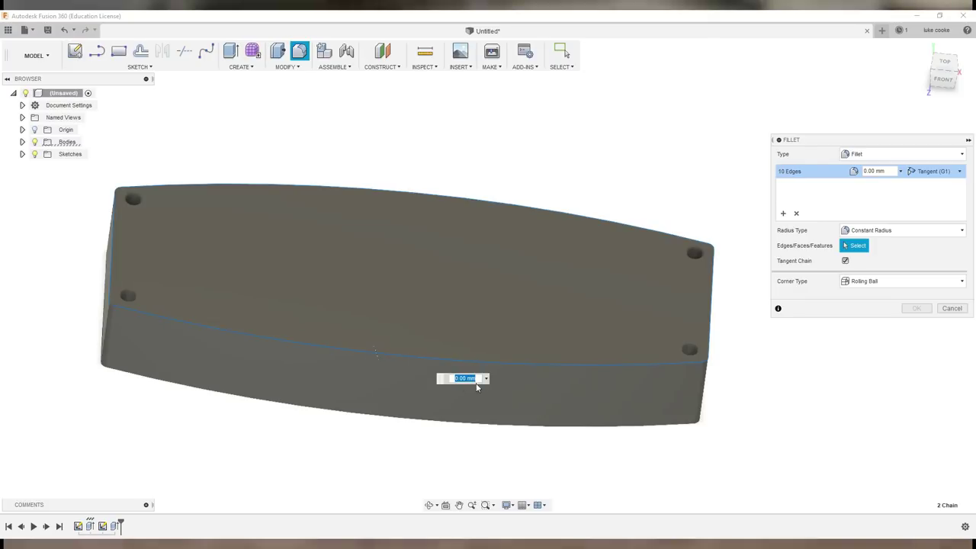
middle_click_drag(658, 366, 374, 330, "shift")
scroll(282, 317, "up", 3)
scroll(281, 317, "up", 5)
left_click_drag(292, 318, 347, 332)
scroll(342, 335, "down", 5)
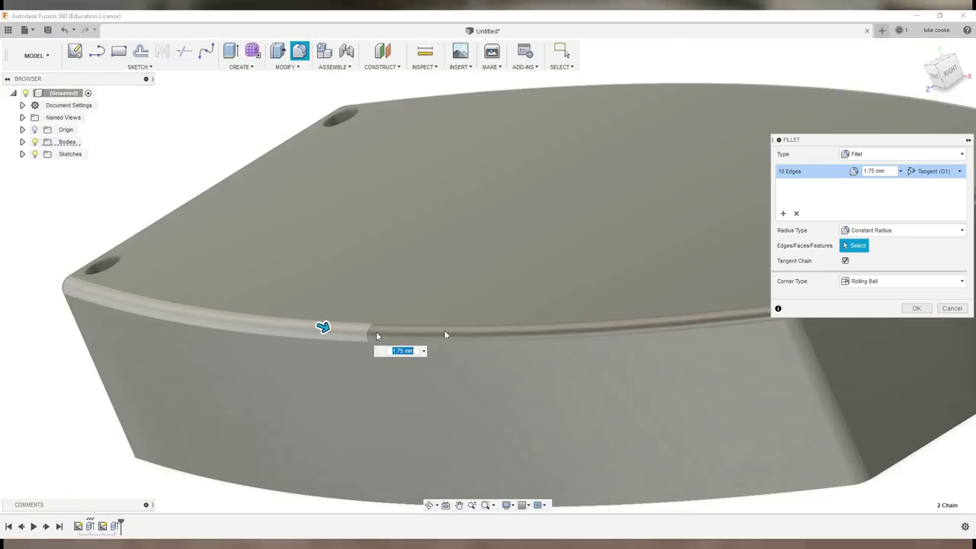
middle_click_drag(644, 287, 552, 297, "shift")
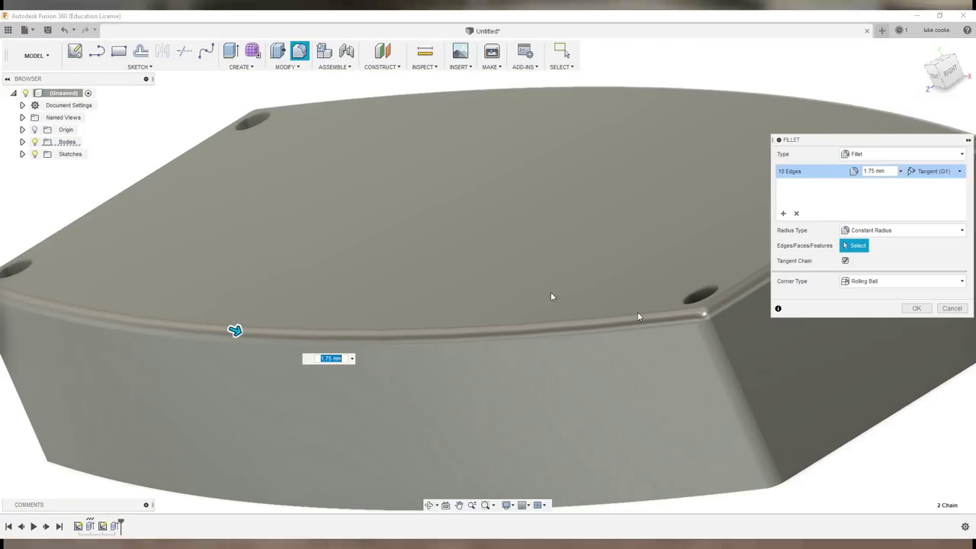
left_click(916, 308)
scroll(562, 261, "down", 8)
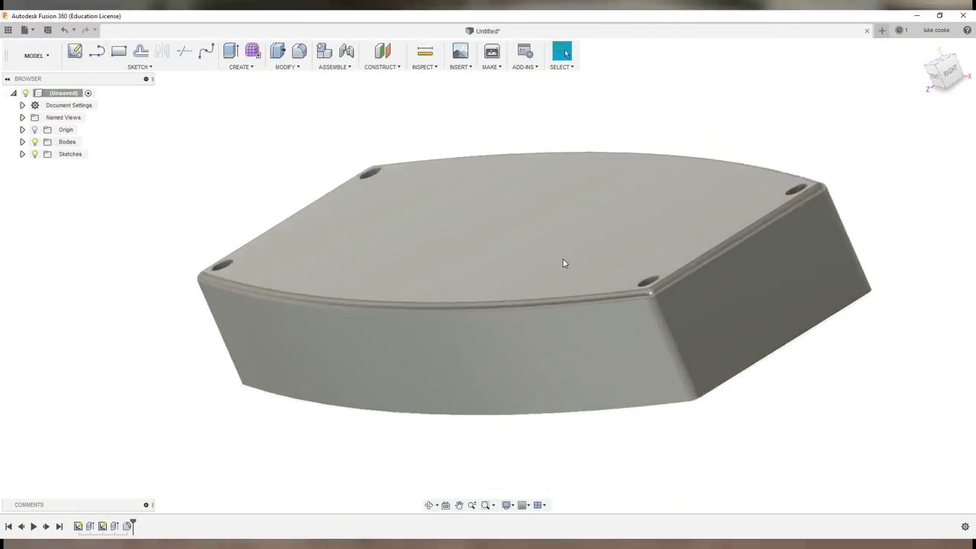
middle_click_drag(413, 232, 475, 270, "shift")
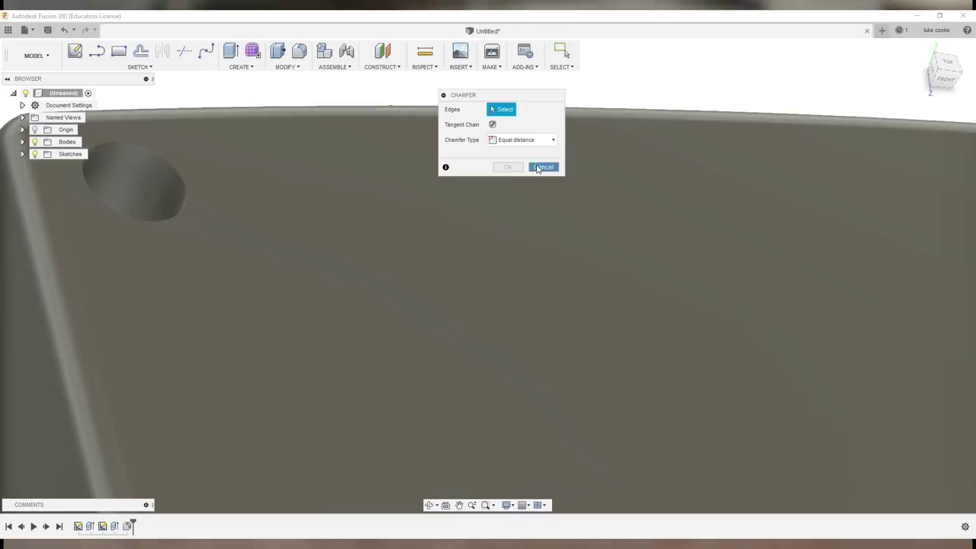
left_click(543, 167)
middle_click_drag(202, 150, 354, 180)
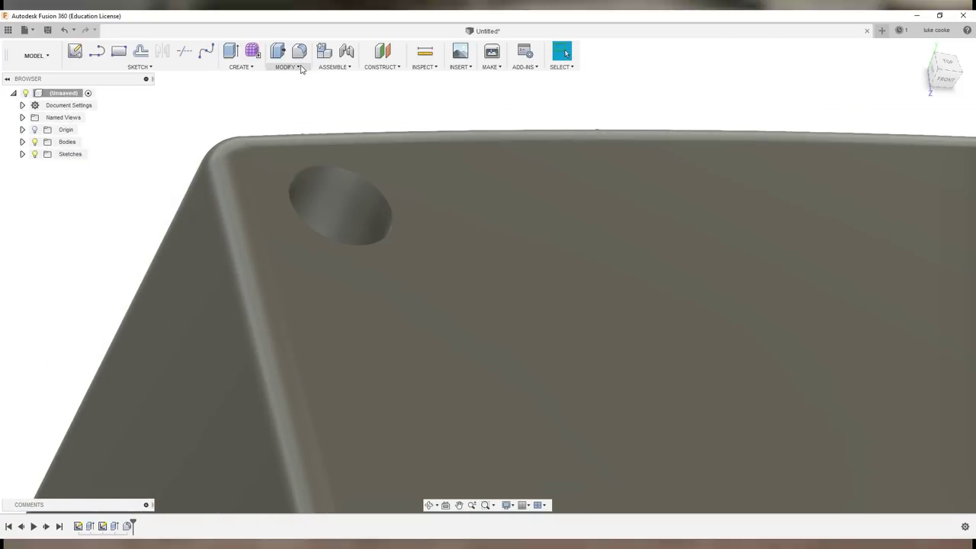
Chamfer the top edges of all four corner holes with an equal distance of 1.50 mm.
left_click(295, 68)
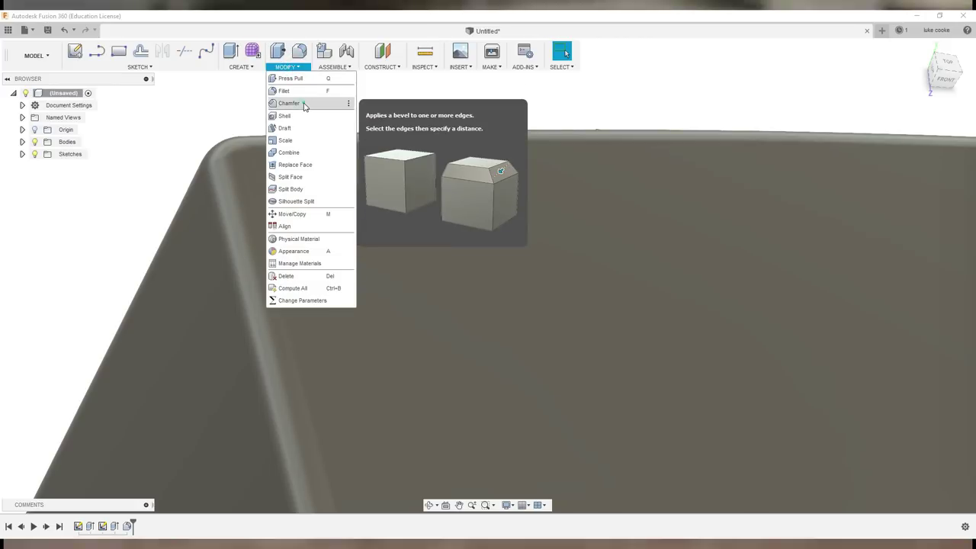
left_click(290, 103)
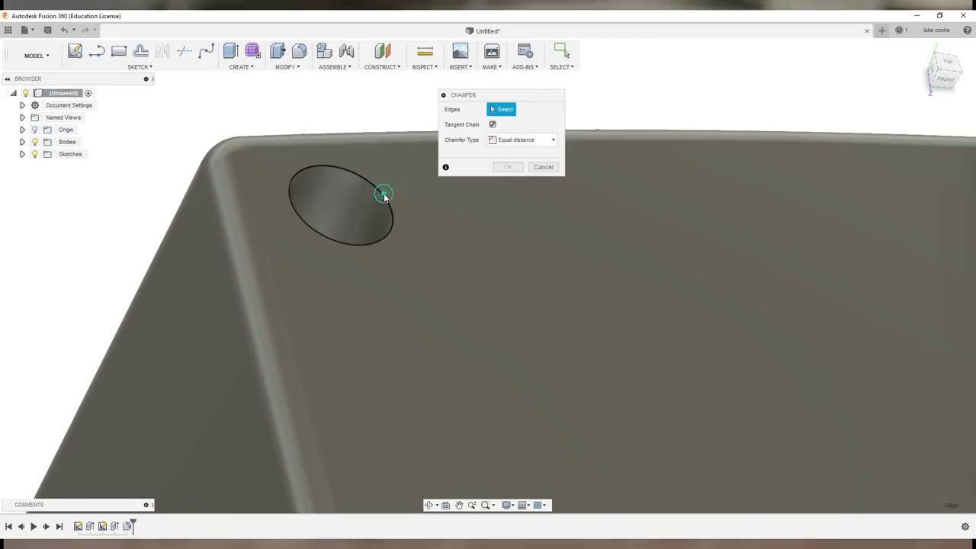
left_click(383, 195)
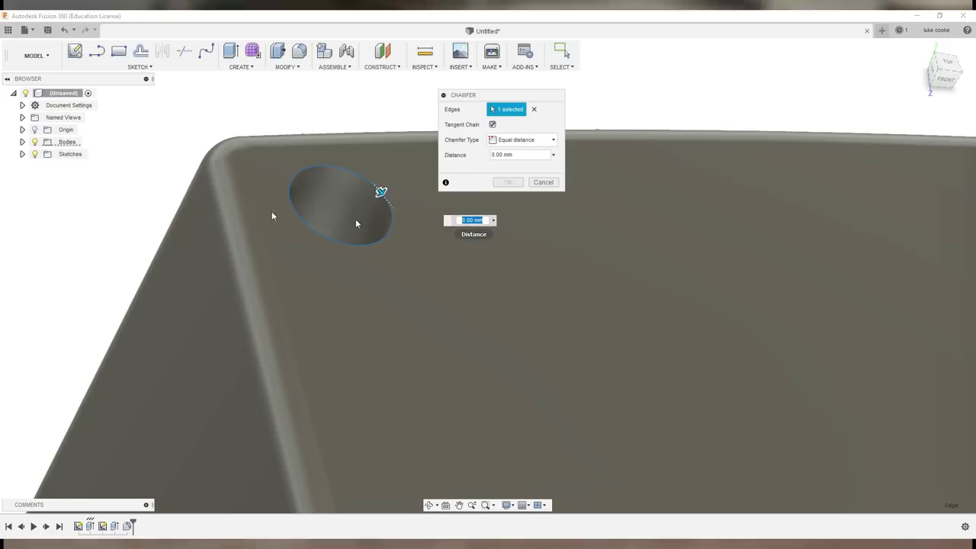
scroll(355, 224, "down", 3)
middle_click_drag(413, 215, 432, 348, "shift")
scroll(427, 358, "up", 4)
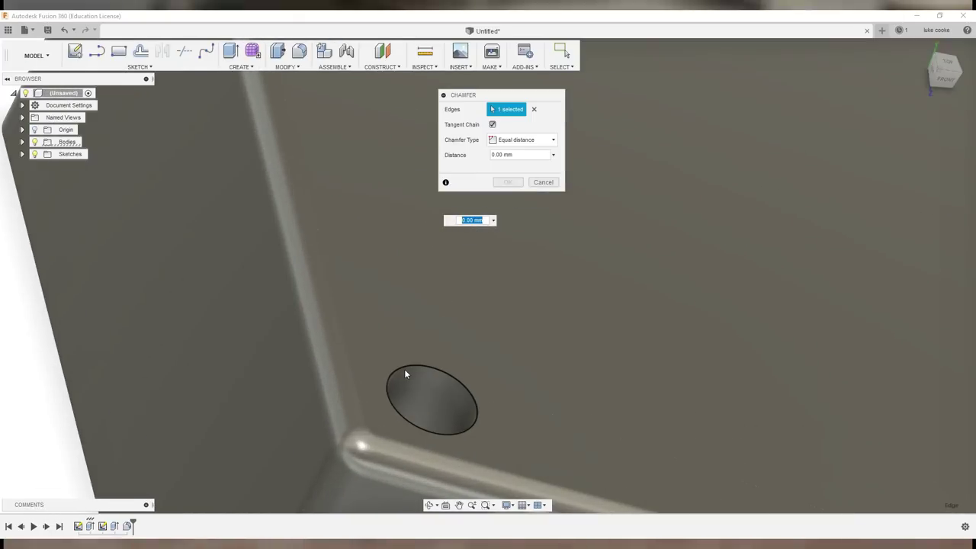
left_click(405, 372)
middle_click_drag(547, 312, 697, 318, "shift")
scroll(588, 227, "up", 3)
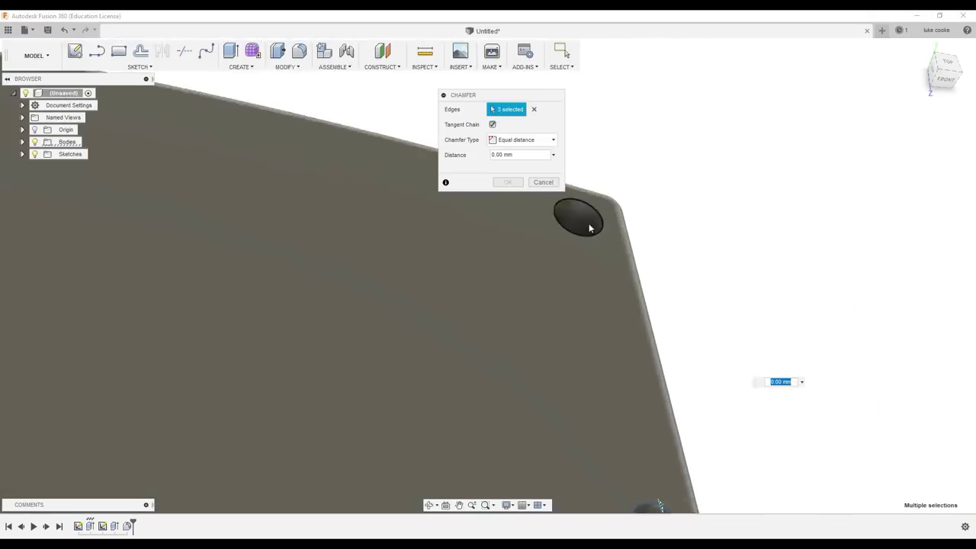
scroll(589, 228, "up", 3)
middle_click_drag(545, 340, 392, 290)
left_click(393, 290)
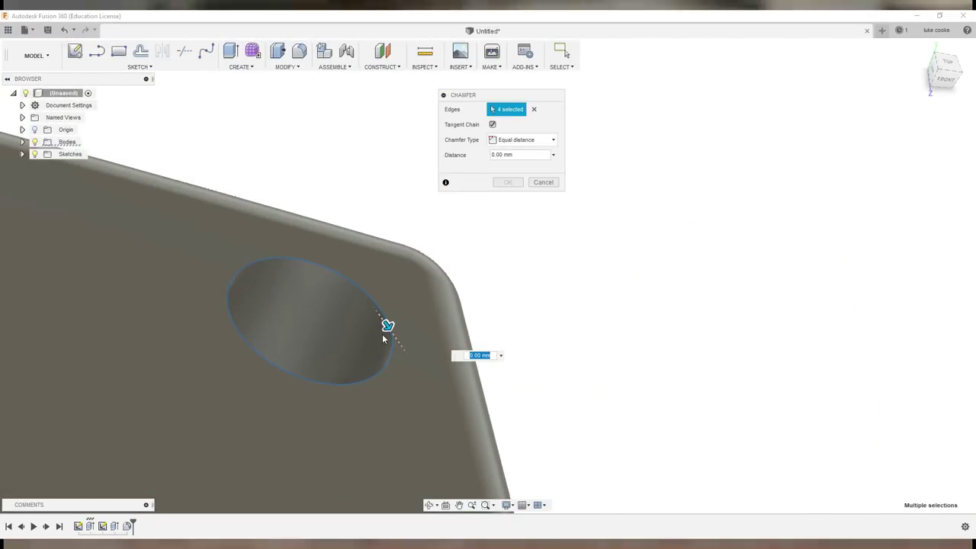
mouse_move(385, 323)
left_mouse_down()
mouse_move(399, 340)
mouse_move(386, 340)
left_mouse_up()
scroll(337, 314, "down", 2)
mouse_move(478, 275)
middle_mouse_down("shift")
mouse_move(453, 304)
mouse_move(447, 281)
mouse_move(475, 282)
mouse_move(466, 264)
middle_mouse_up("shift")
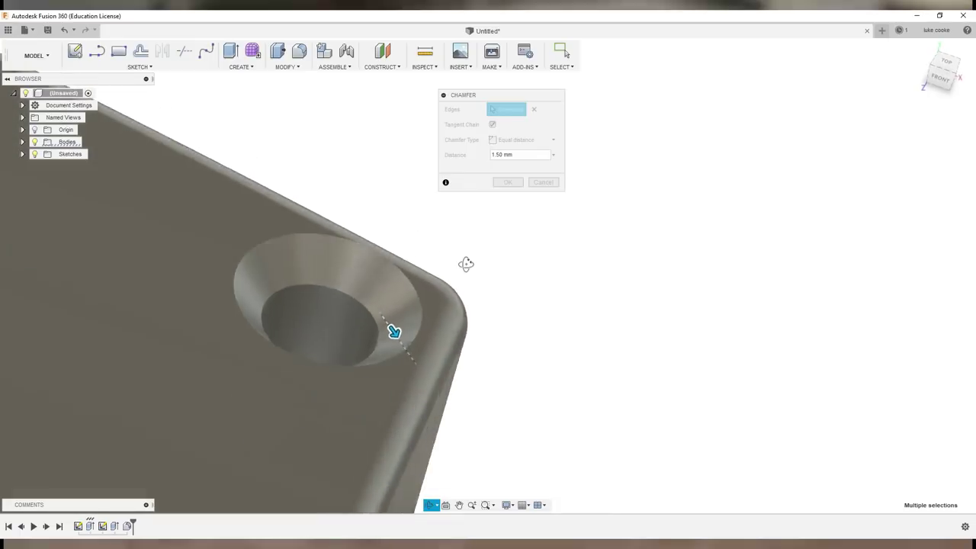
left_click(508, 183)
scroll(357, 322, "down", 2)
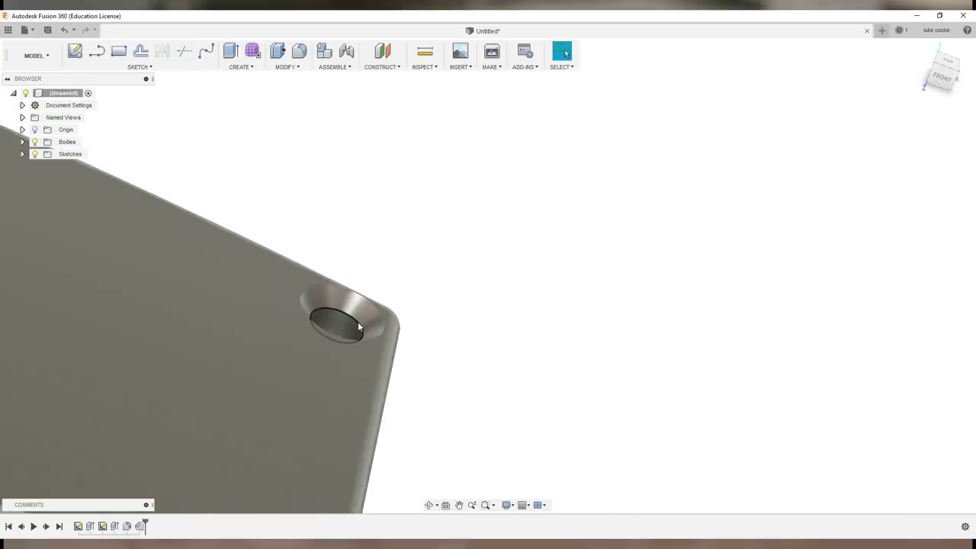
scroll(357, 322, "down", 5)
scroll(231, 348, "down", 3)
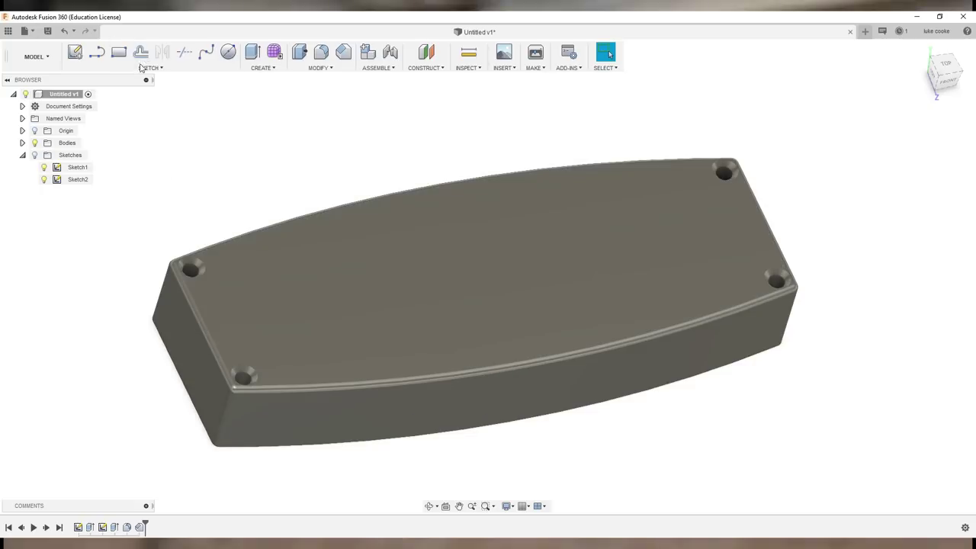
Start a sketch on the block's top face and pin the Text command to the toolbar.
left_click(71, 49)
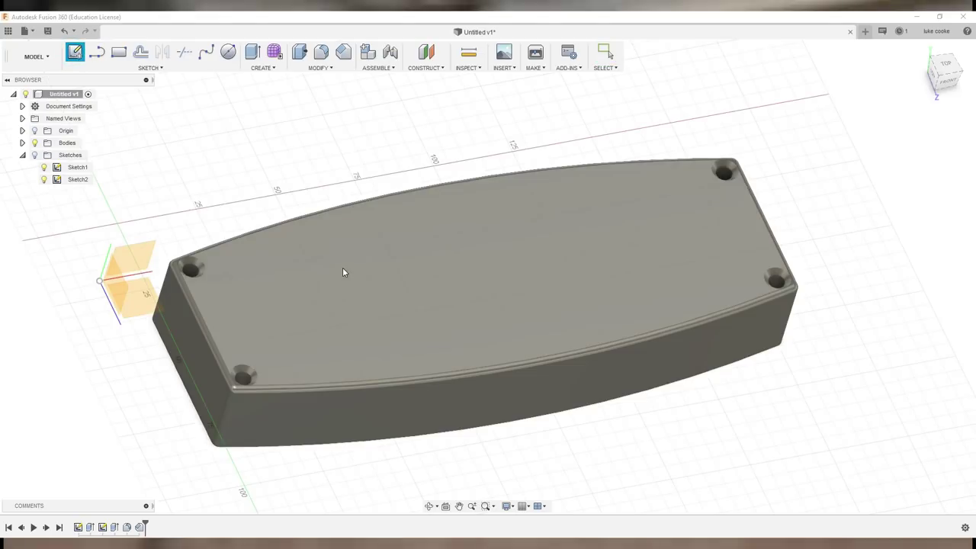
left_click(344, 271)
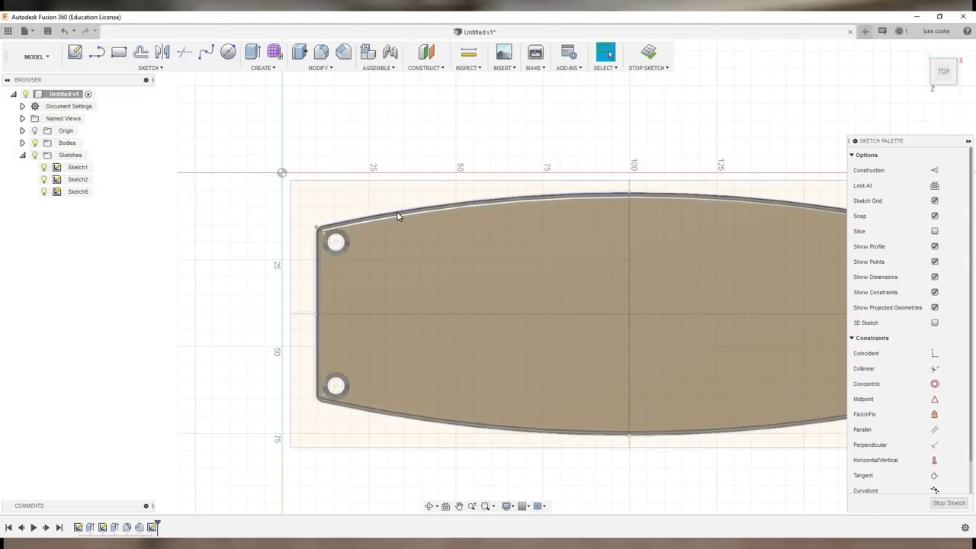
left_click(156, 69)
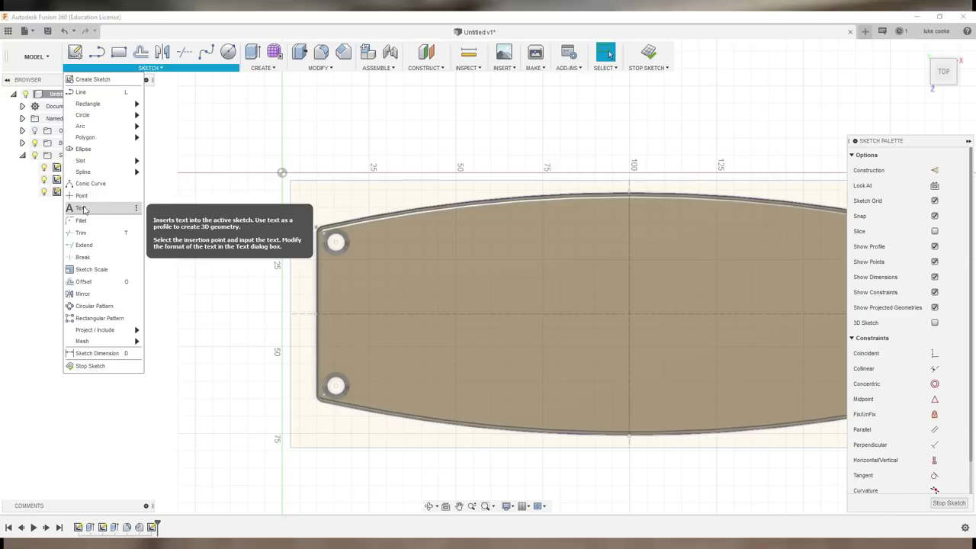
left_click(137, 208)
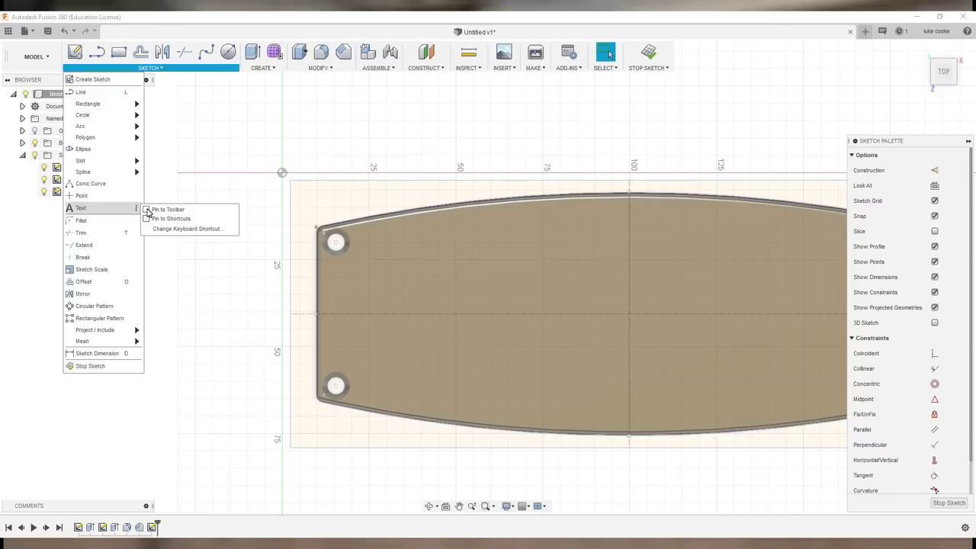
left_click(148, 210)
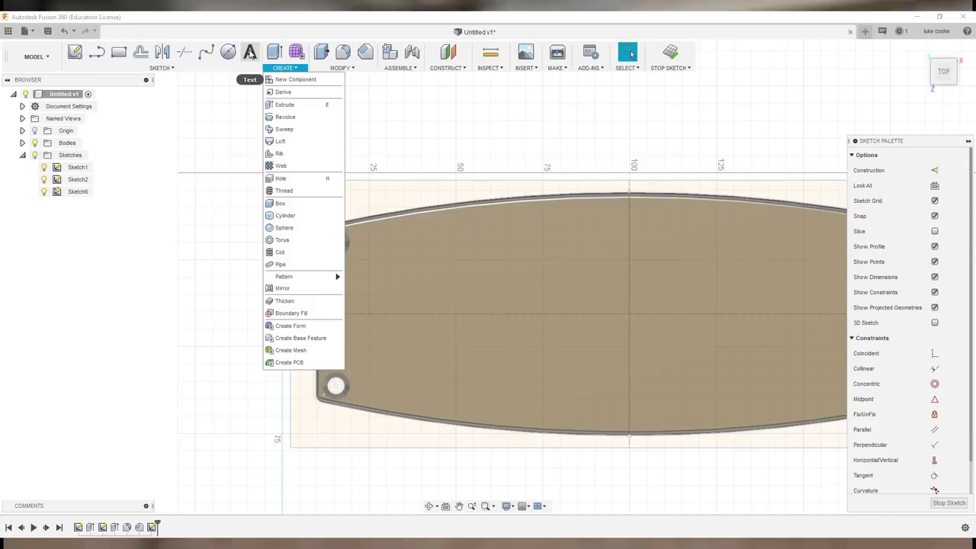
left_click(218, 148)
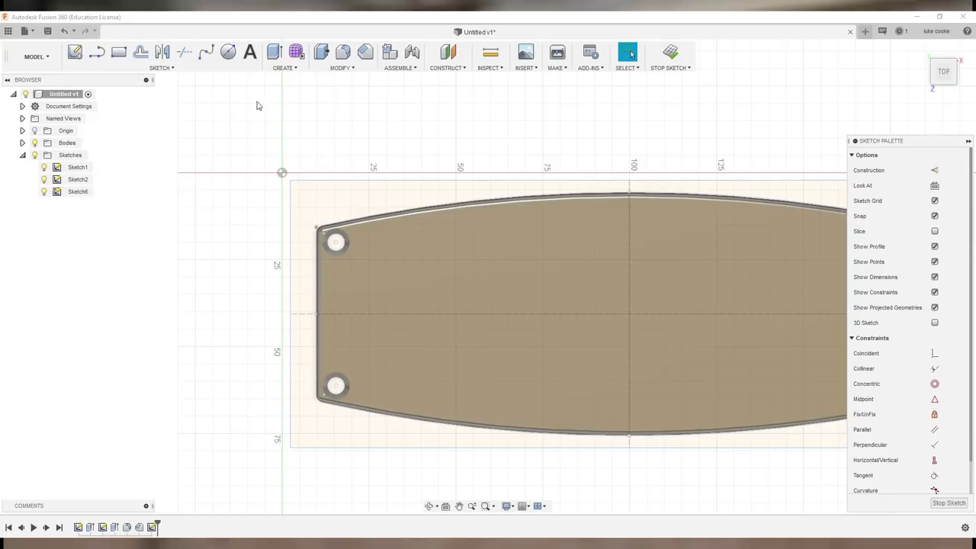
Insert the sketch text "The Wood Basher" beside the upper-left hole and rotate it to 180 degrees.
left_click(250, 52)
left_click(377, 257)
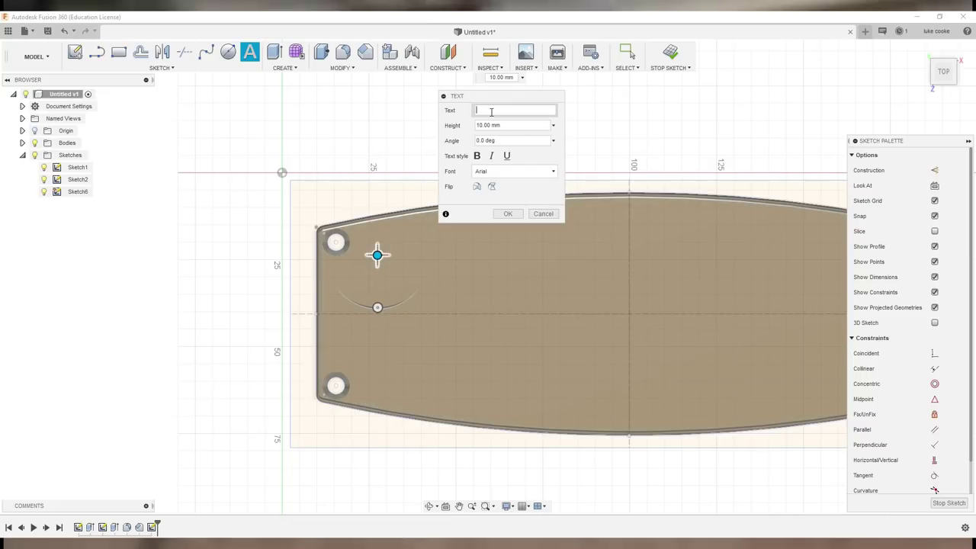
type("T")
key("BackSpace")
type("The")
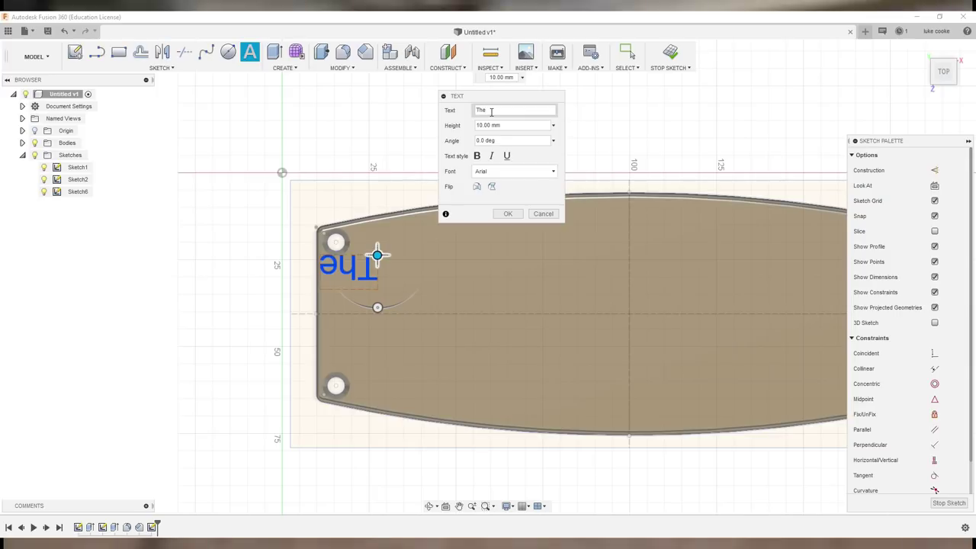
mouse_move(940, 490)
type("Wood ")
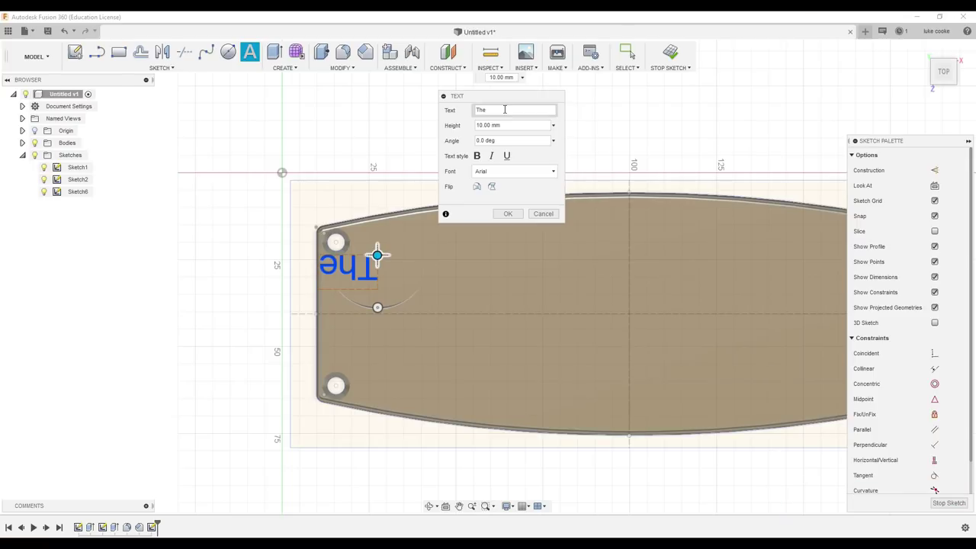
type("Basher")
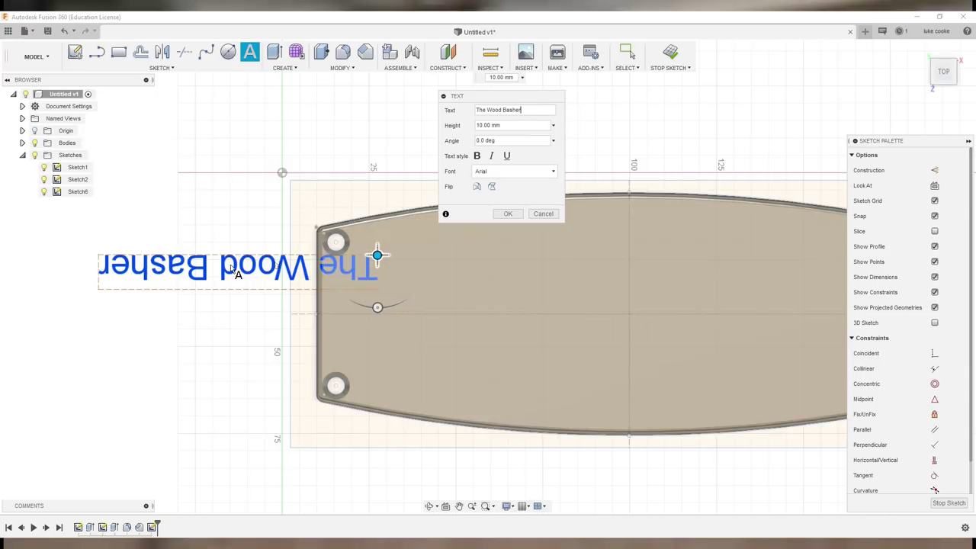
left_click_drag(377, 307, 377, 201)
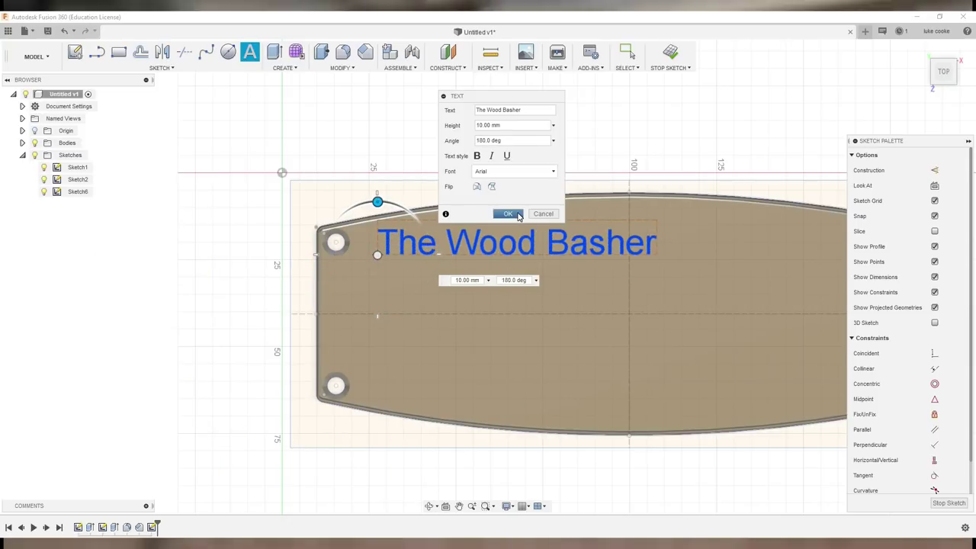
Change the text's font to Ink Free and make it bold.
left_click(507, 172)
scroll(506, 169, "down", 3)
scroll(514, 237, "down", 6)
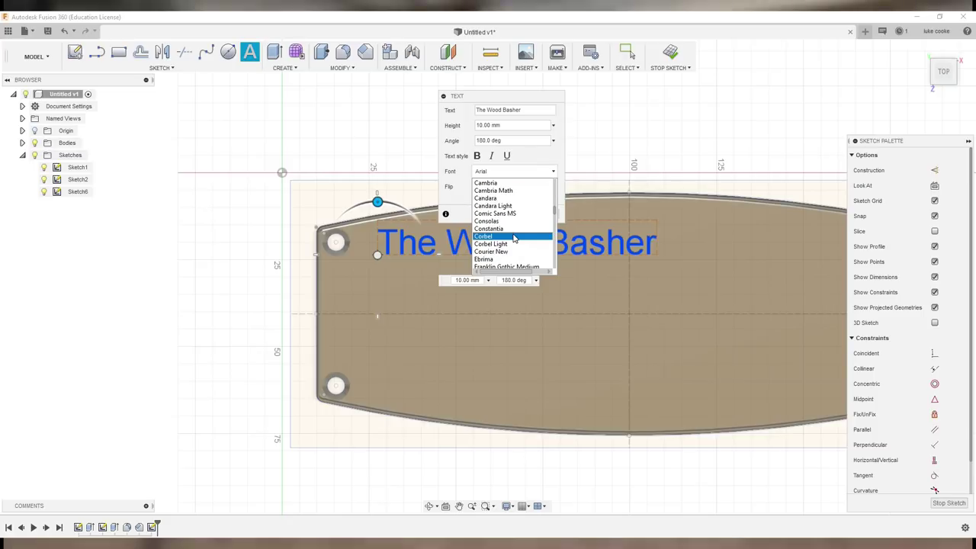
scroll(514, 237, "down", 2)
scroll(514, 239, "down", 1)
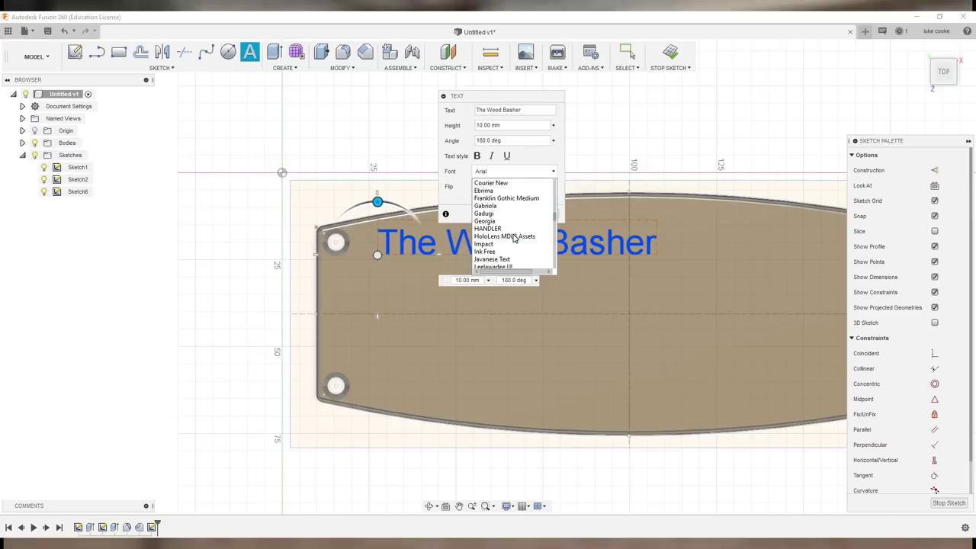
left_click(513, 246)
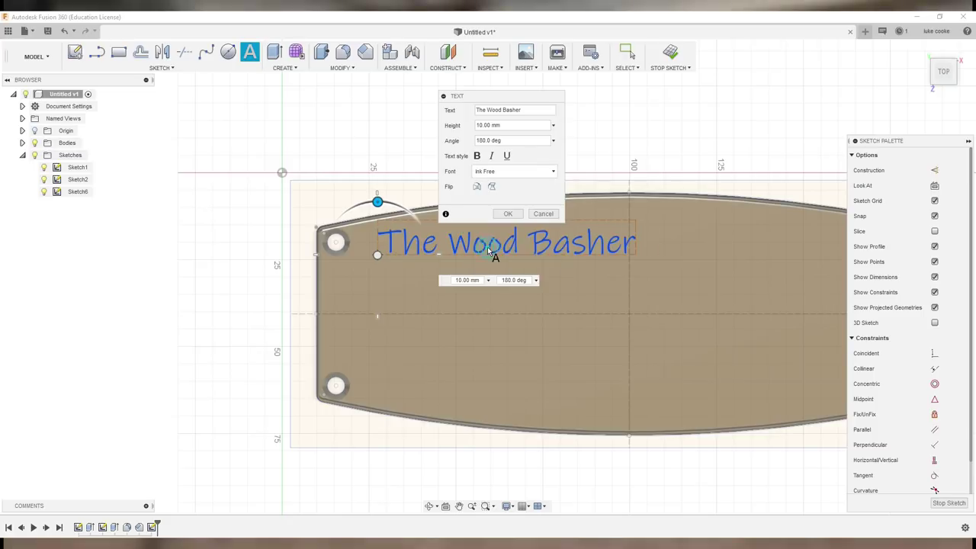
left_click(478, 156)
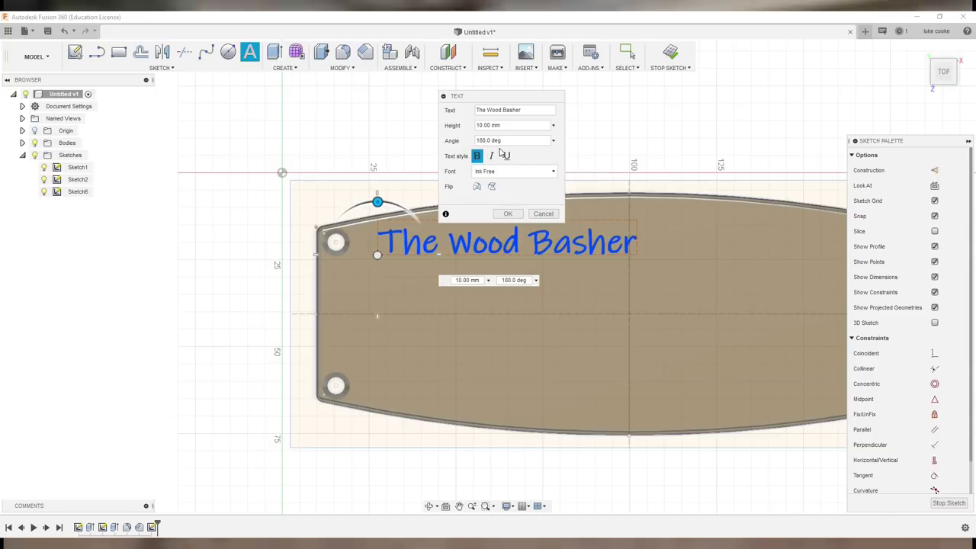
Set the text height to 23 mm, confirm it and move the text inside the curved outline between the holes.
double_click(492, 125)
type("23")
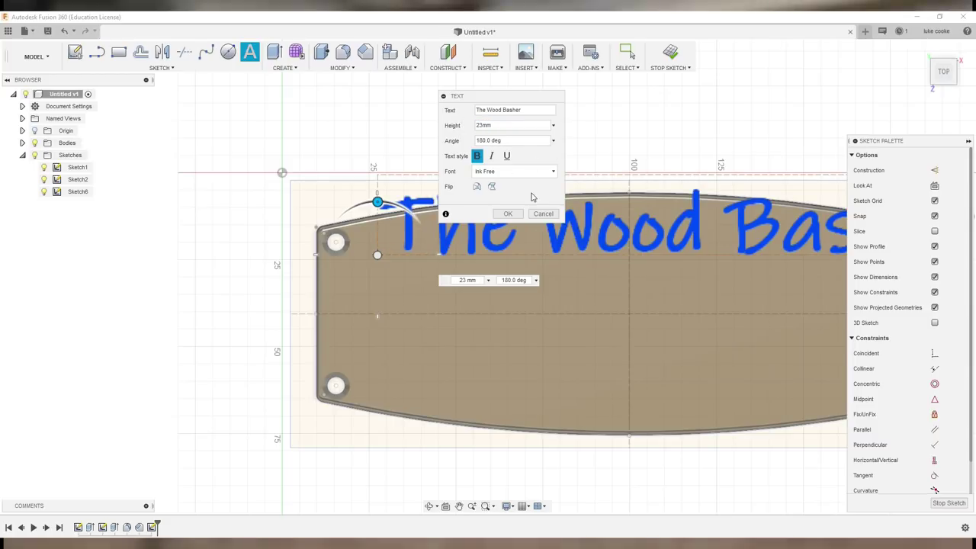
left_click(509, 214)
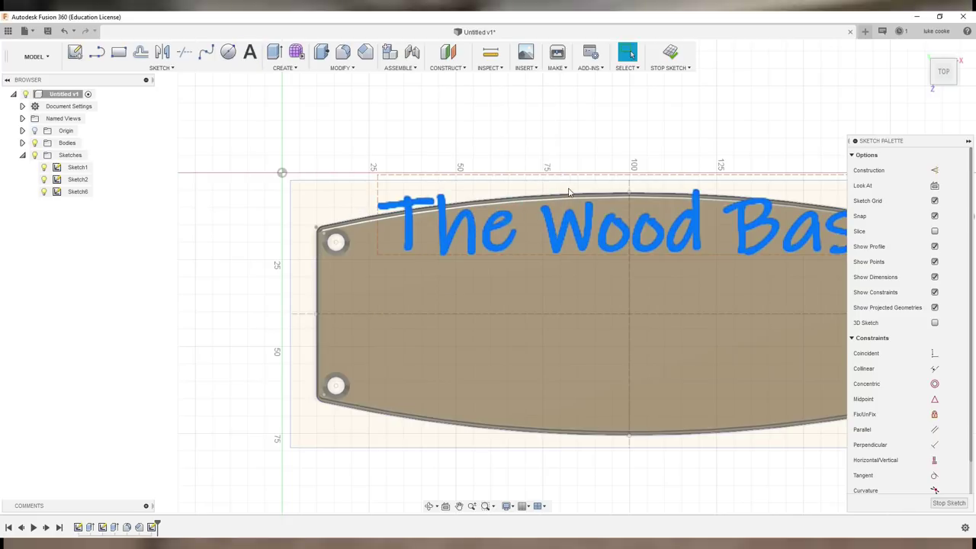
middle_click_drag(674, 112, 511, 129)
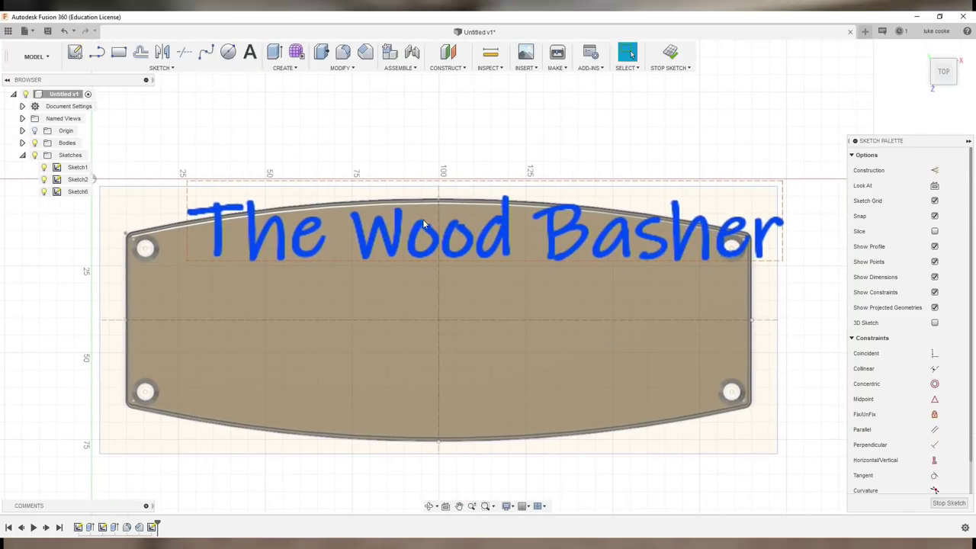
mouse_move(418, 233)
left_mouse_down()
mouse_move(394, 287)
mouse_move(373, 309)
mouse_move(368, 299)
left_mouse_up()
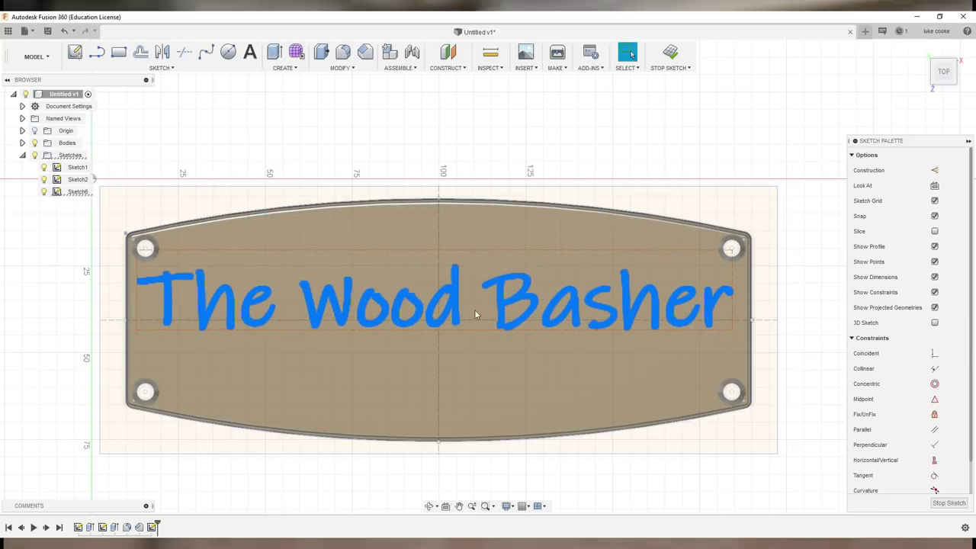
Set the text height to 23.5 mm, reposition the text centrally on the top face and finish the sketch.
double_click(431, 323)
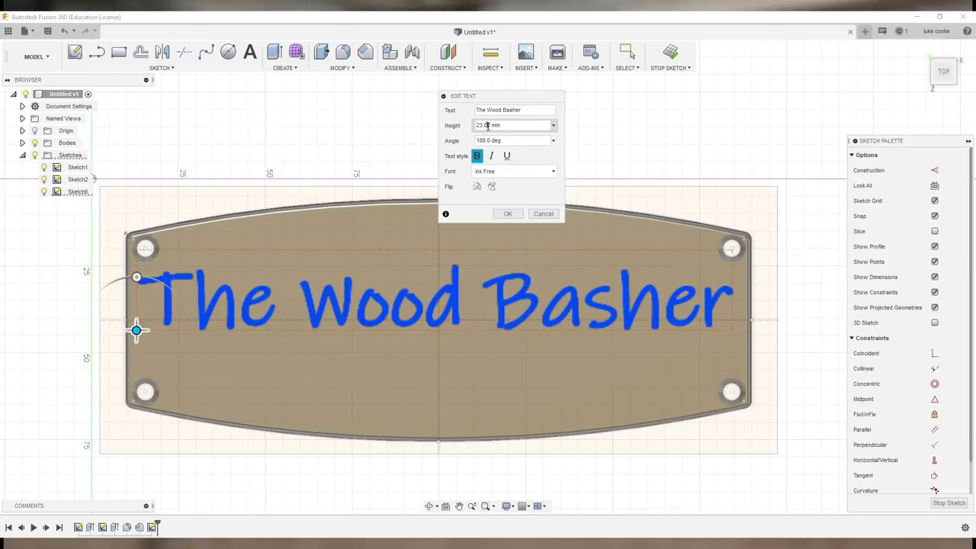
type("5")
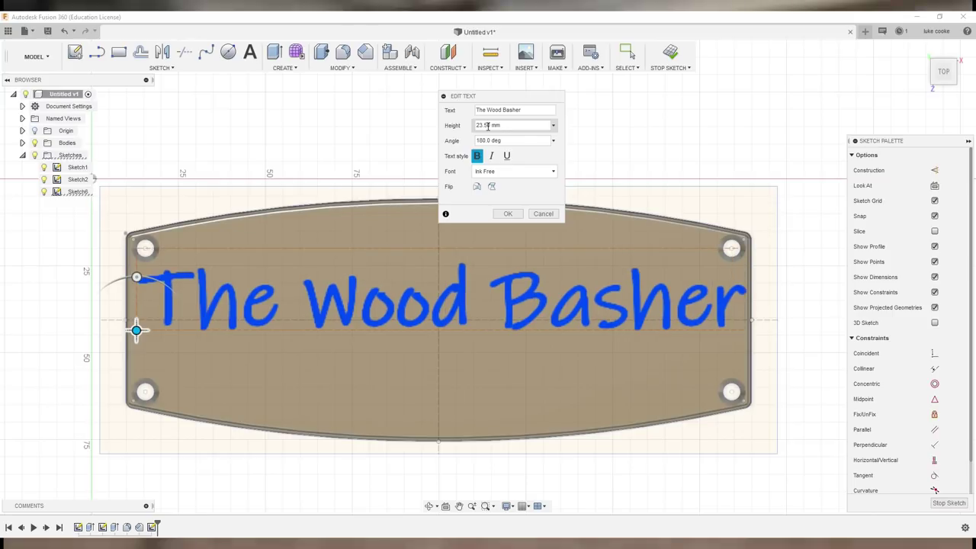
left_click(508, 214)
left_click_drag(461, 292, 457, 298)
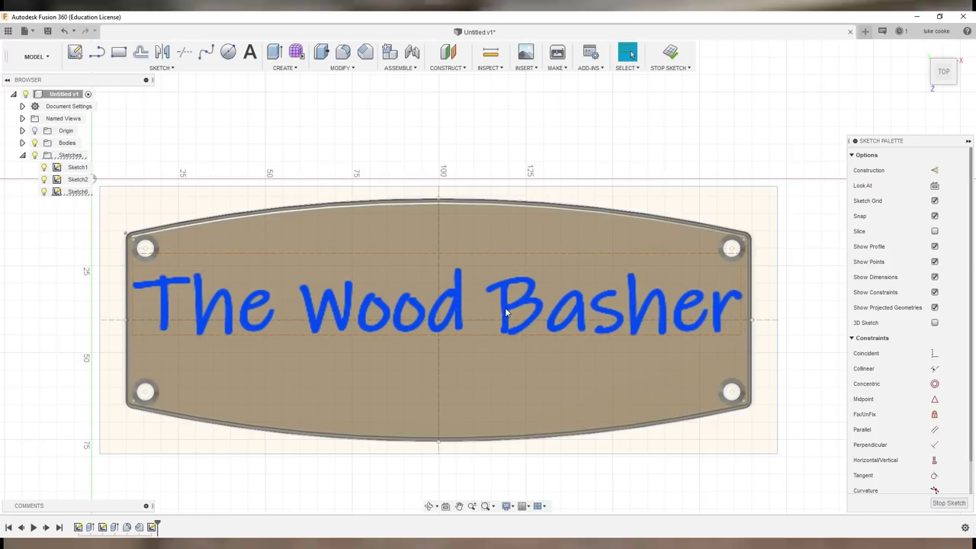
left_click_drag(505, 312, 507, 319)
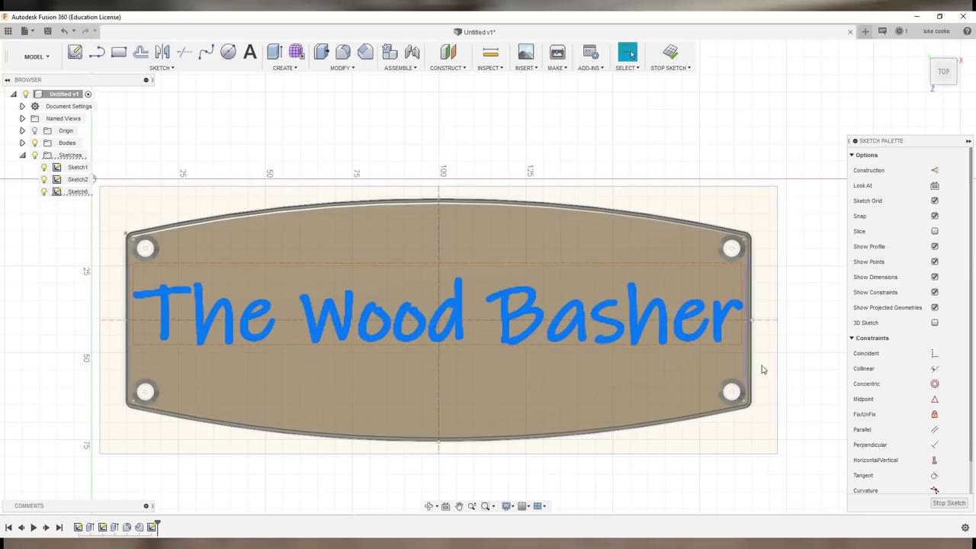
left_click(946, 503)
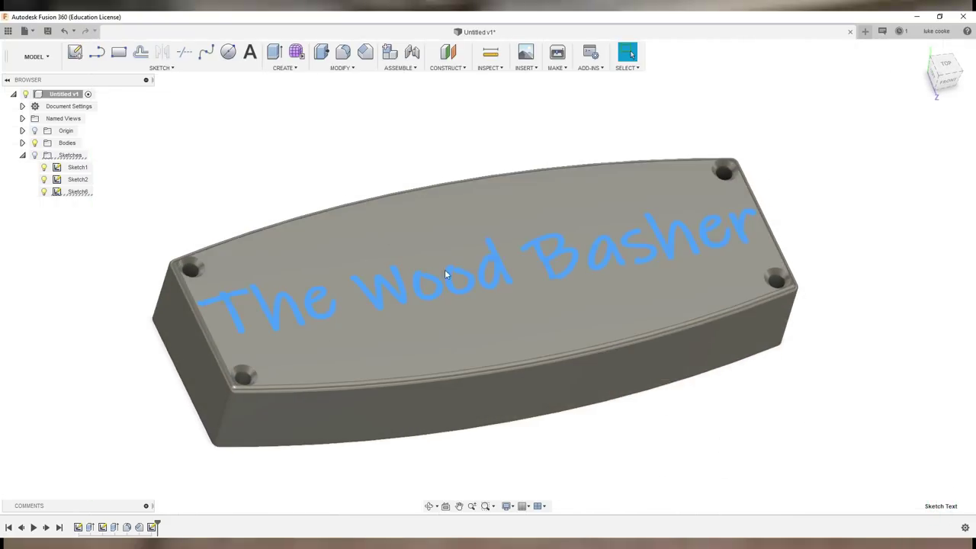
Extrude the "The Wood Basher" text by -2 mm as a cut into the top face.
scroll(414, 171, "up", 2)
middle_click_drag(414, 171, 417, 144)
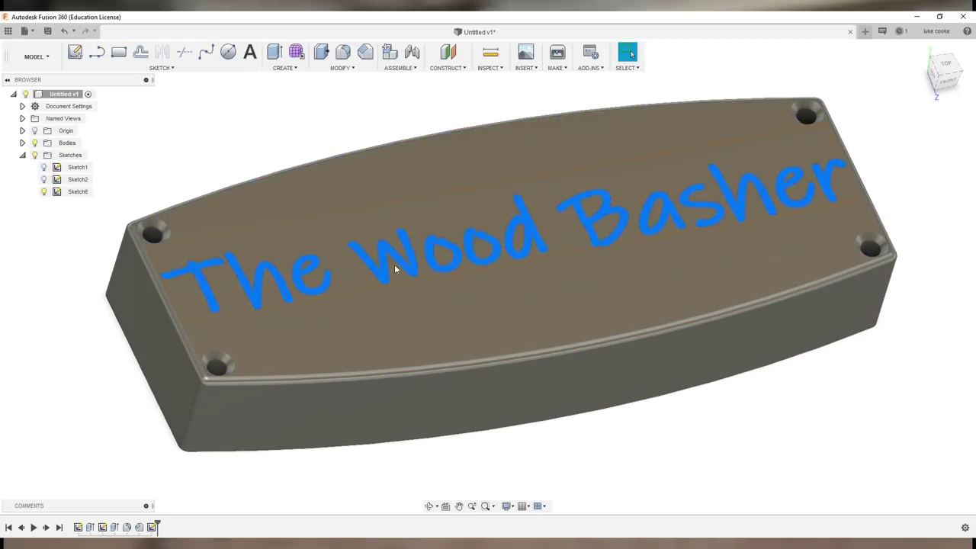
left_click(274, 52)
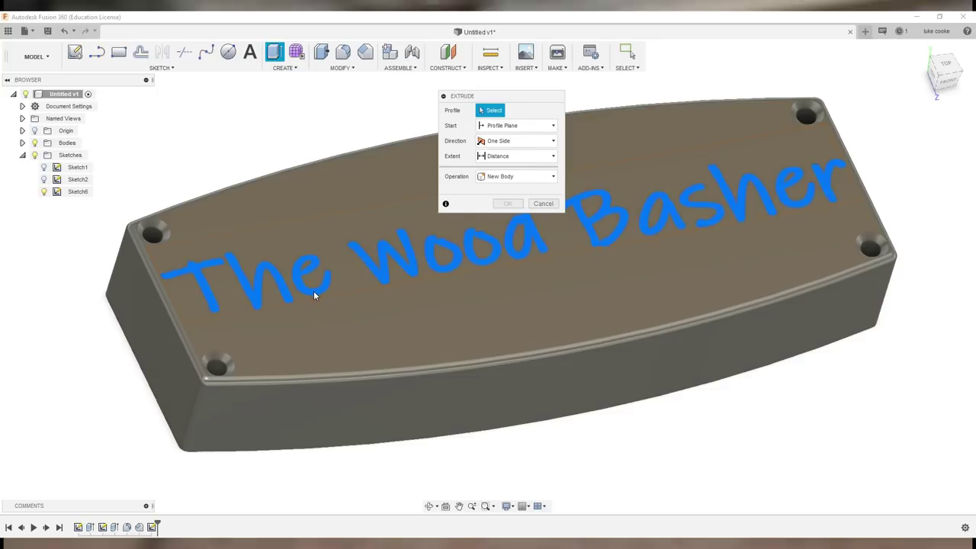
left_click(315, 294)
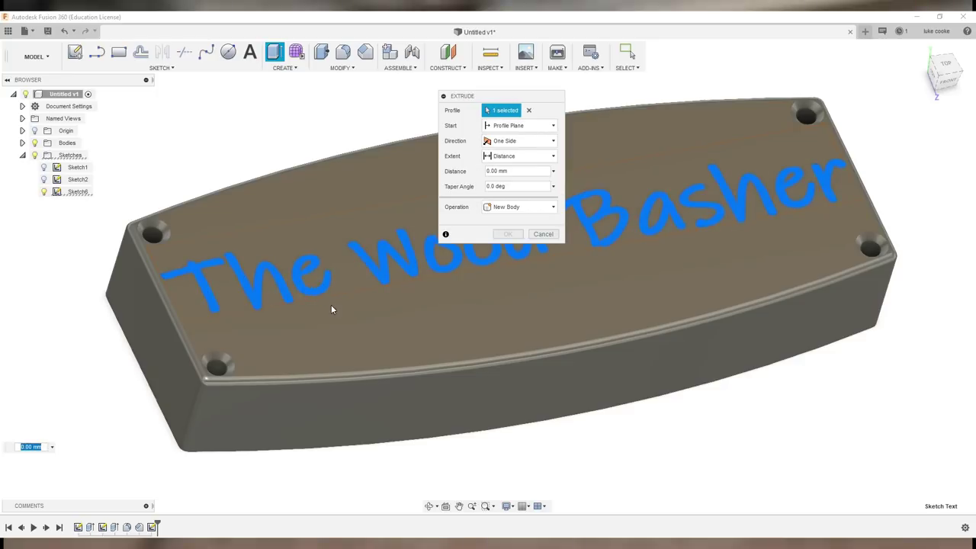
key("BackSpace")
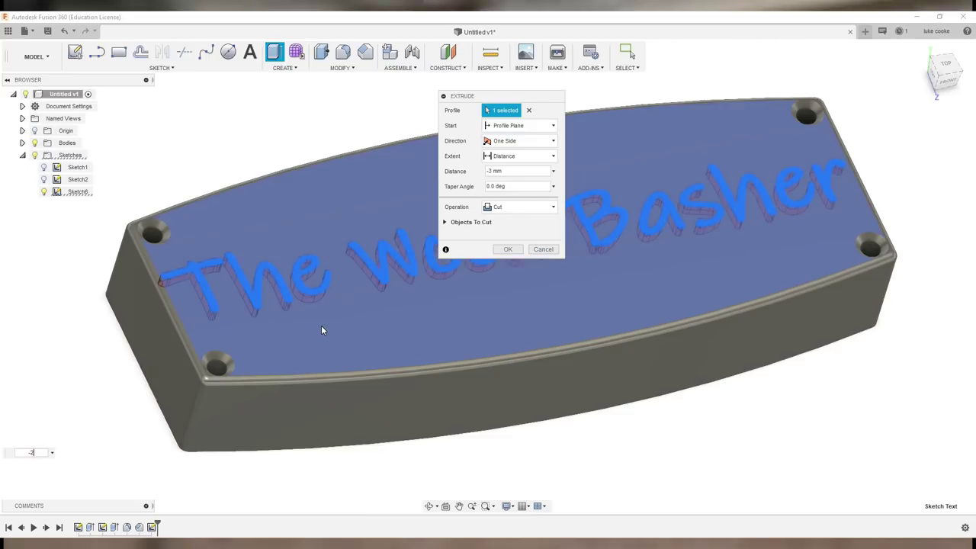
key("Up")
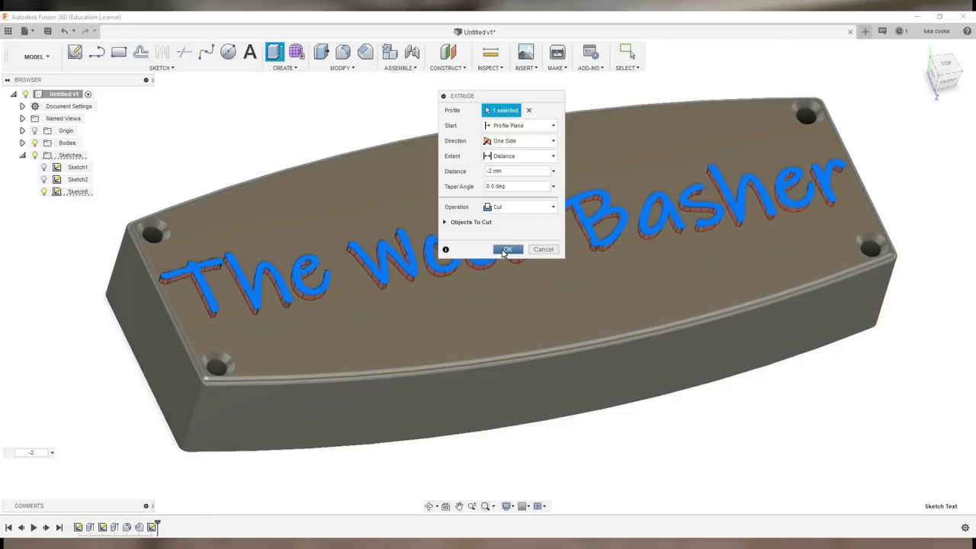
scroll(312, 300, "up", 6)
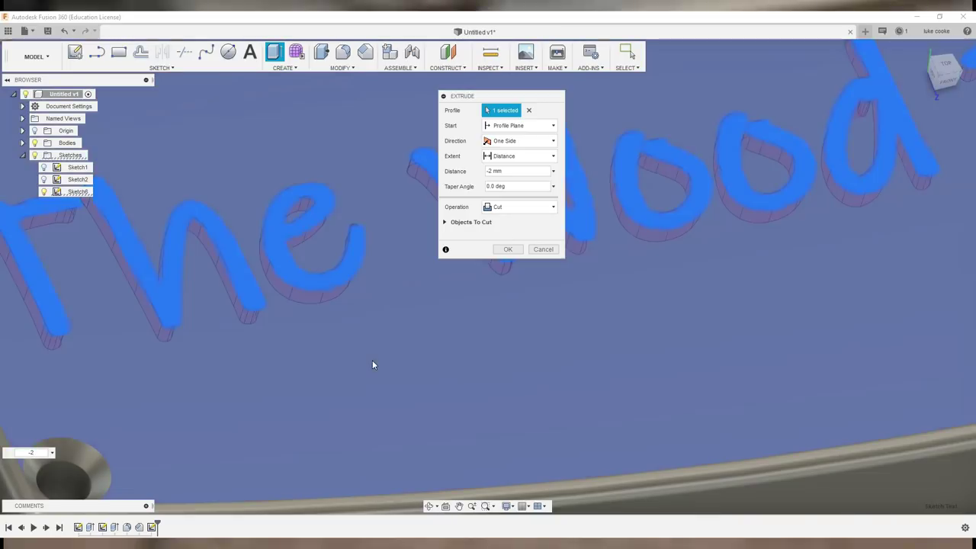
scroll(422, 312, "down", 3)
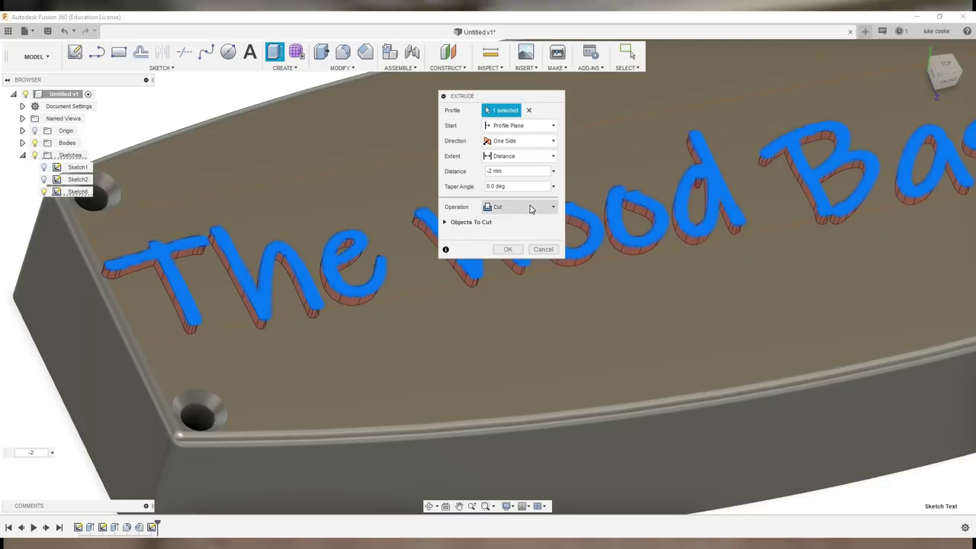
left_click(516, 208)
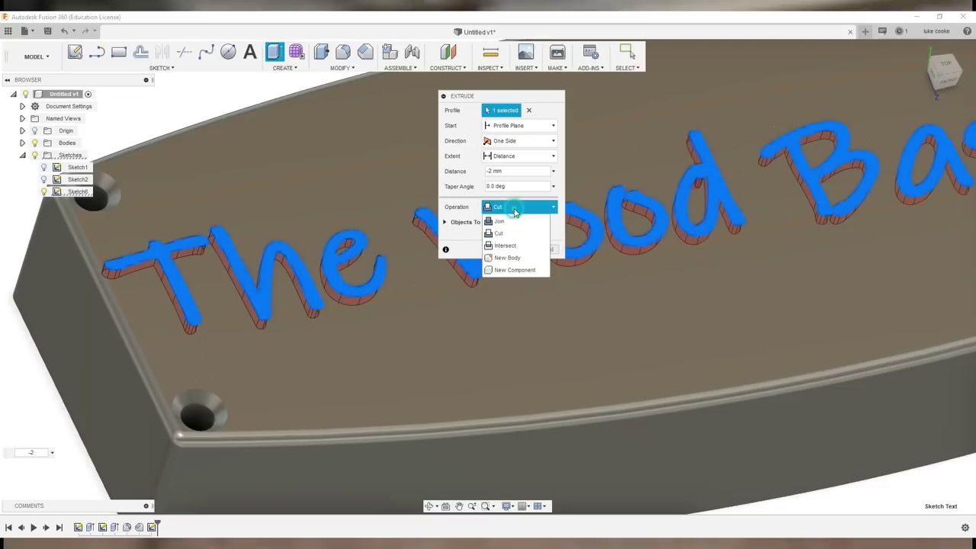
left_click(480, 96)
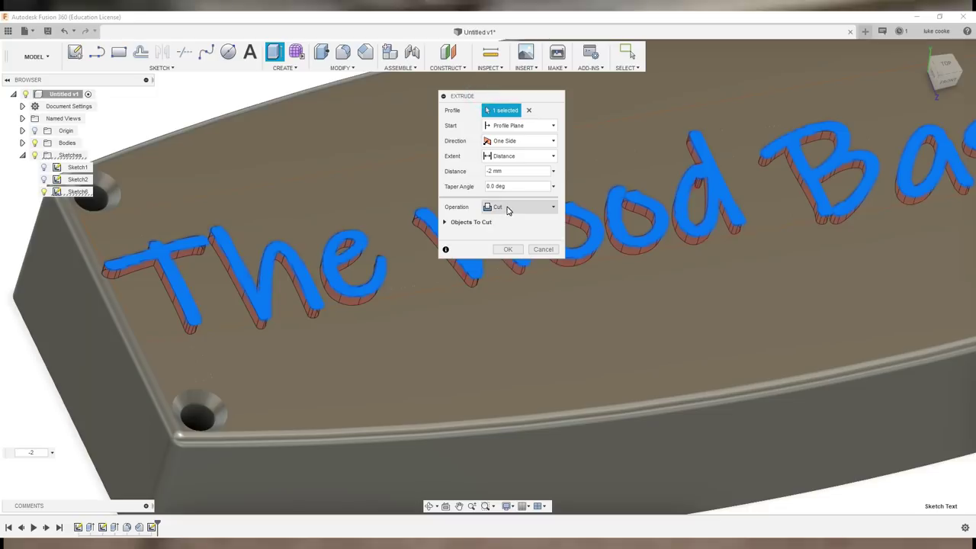
left_click(508, 251)
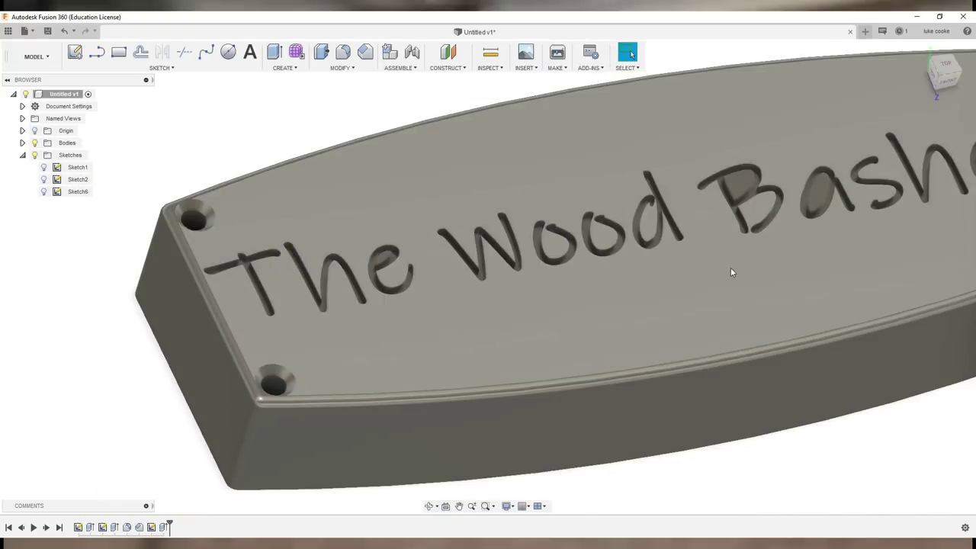
Examine the engraved lettering up close, at an angle and from directly above, around the word "The".
key("F6")
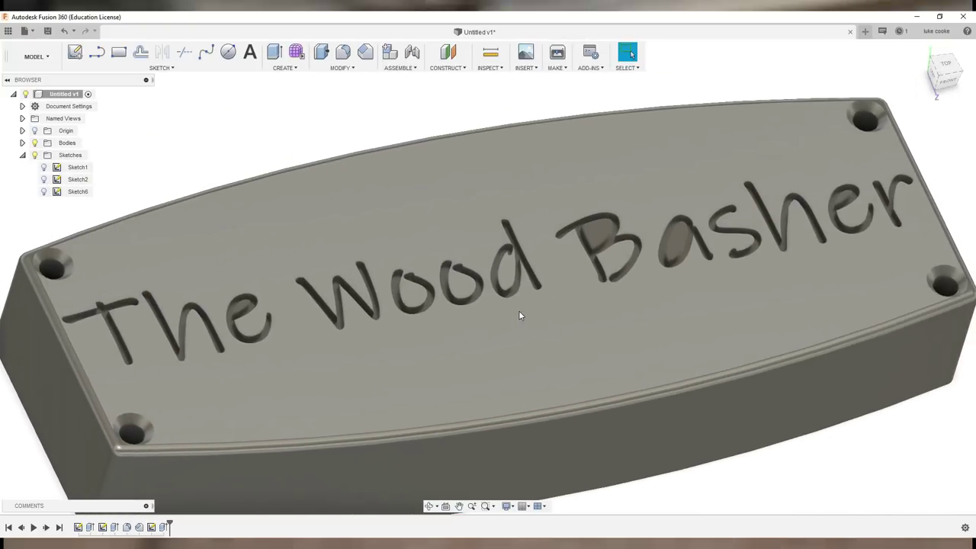
middle_click_drag(518, 310, 722, 260, "shift")
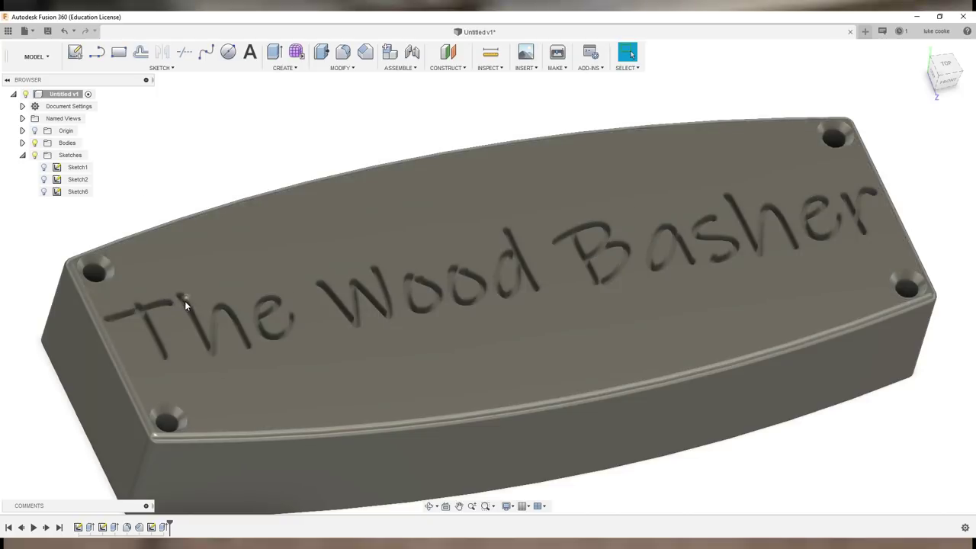
scroll(176, 294, "up", 8)
scroll(167, 288, "up", 8)
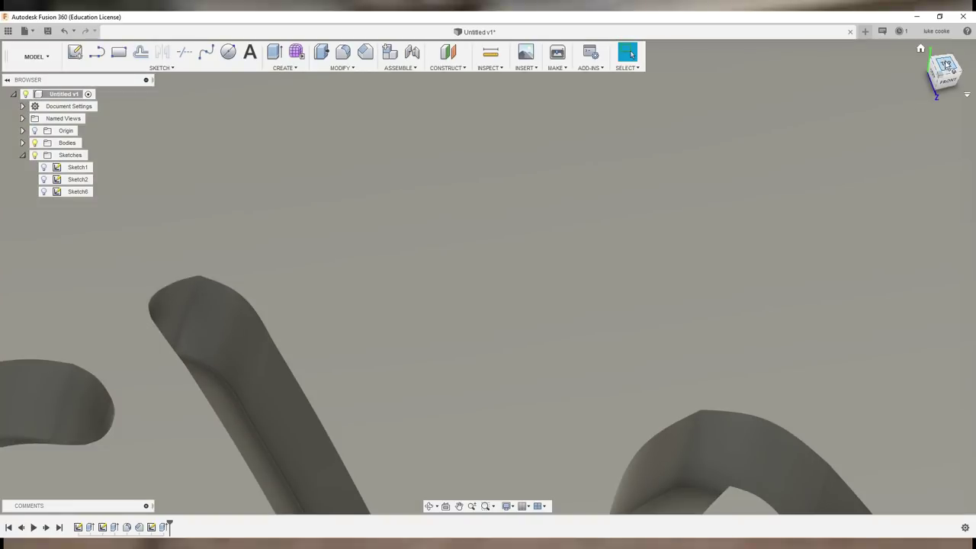
left_click(944, 63)
scroll(537, 252, "down", 5)
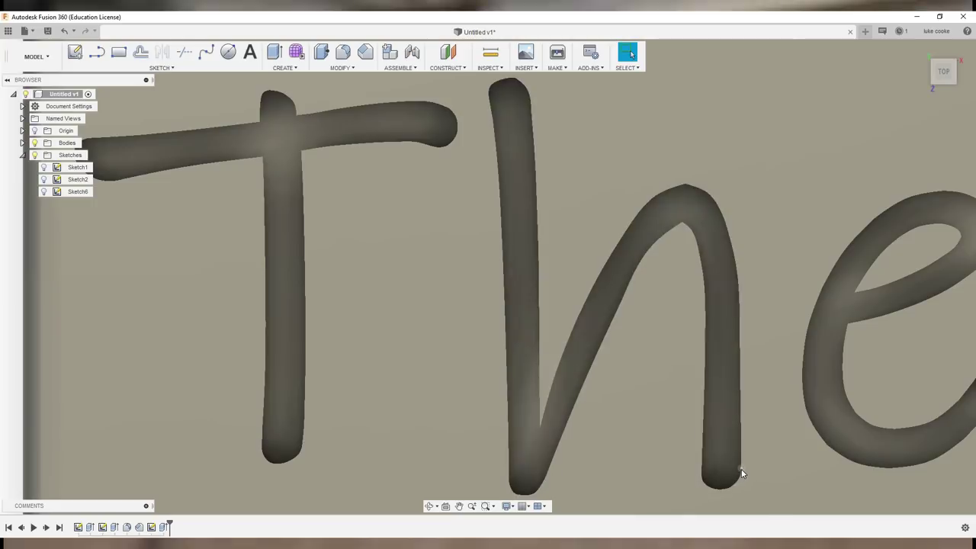
scroll(741, 476, "down", 2)
scroll(736, 478, "up", 6)
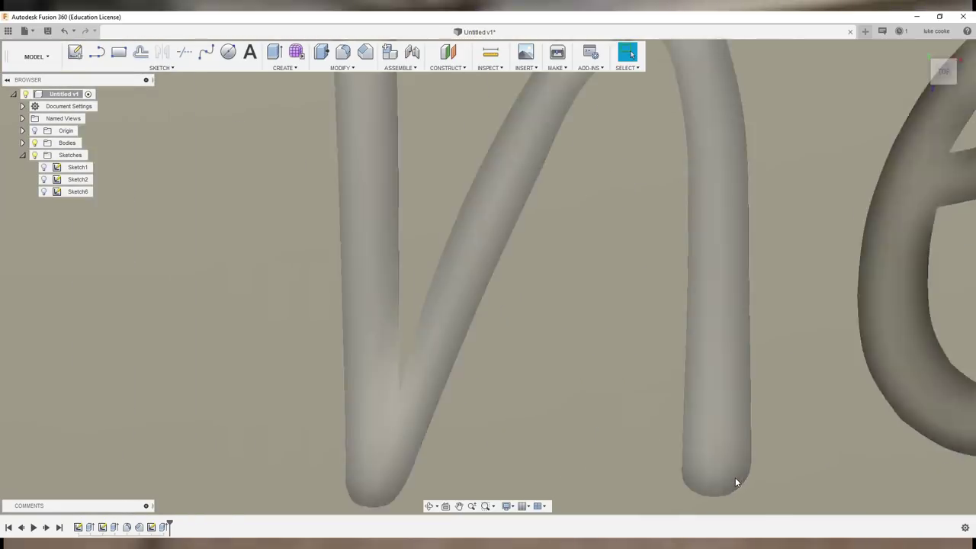
middle_click_drag(736, 480, 597, 389)
scroll(658, 282, "up", 6)
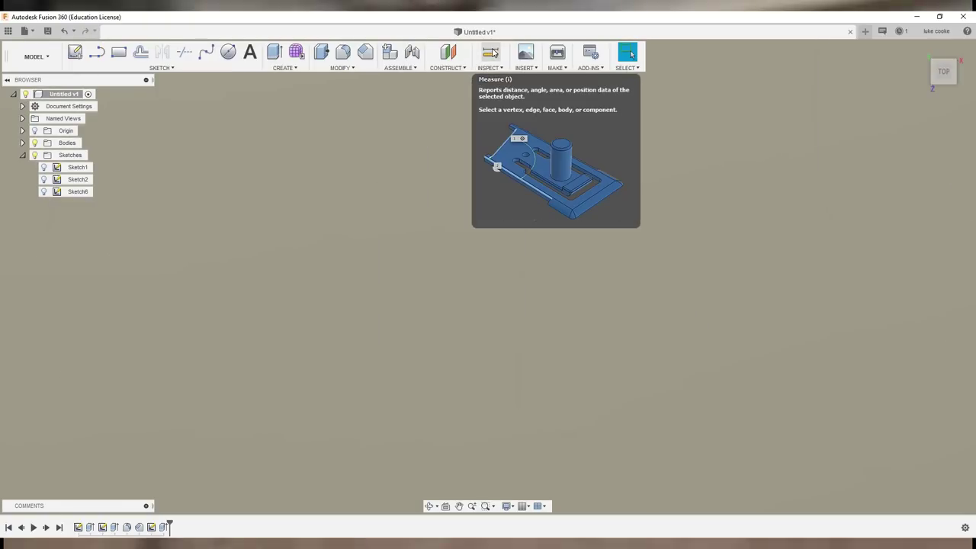
Measure the stroke width between the two edge vertices at the foot of the letter h in "The".
left_click(491, 52)
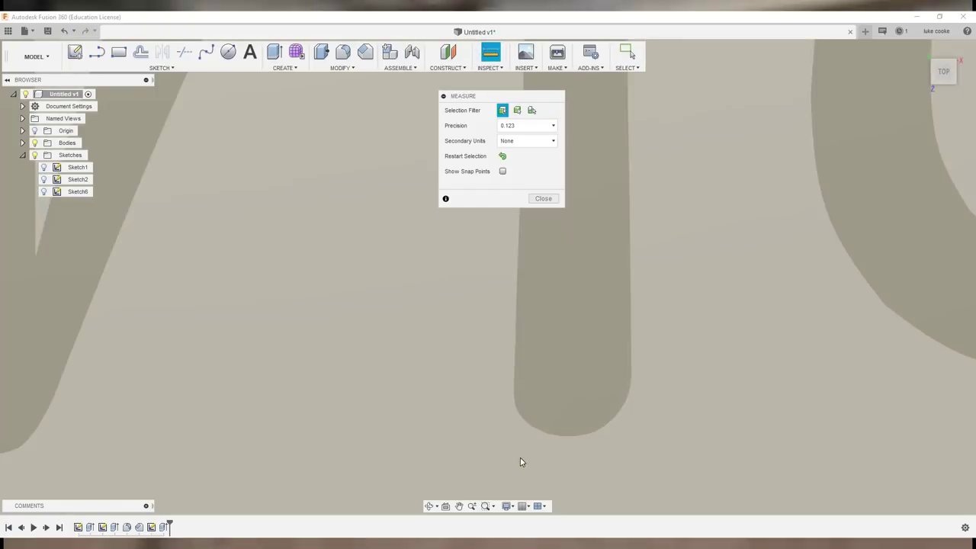
left_click(514, 395)
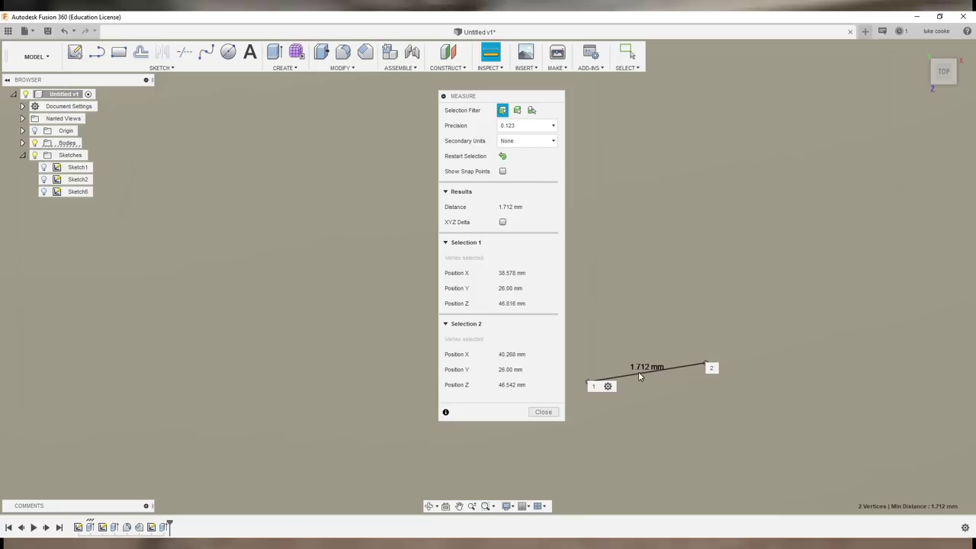
scroll(671, 377, "down", 2)
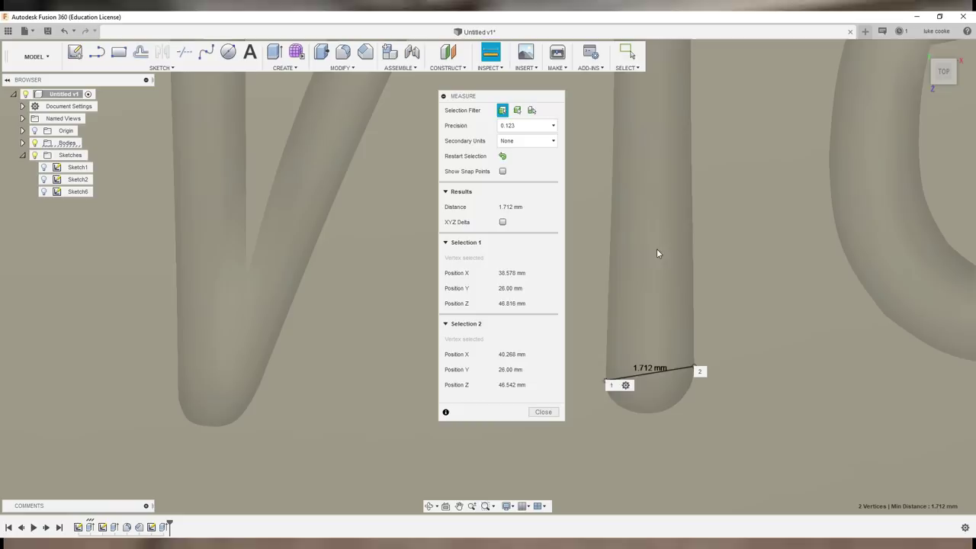
middle_click_drag(656, 249, 632, 407)
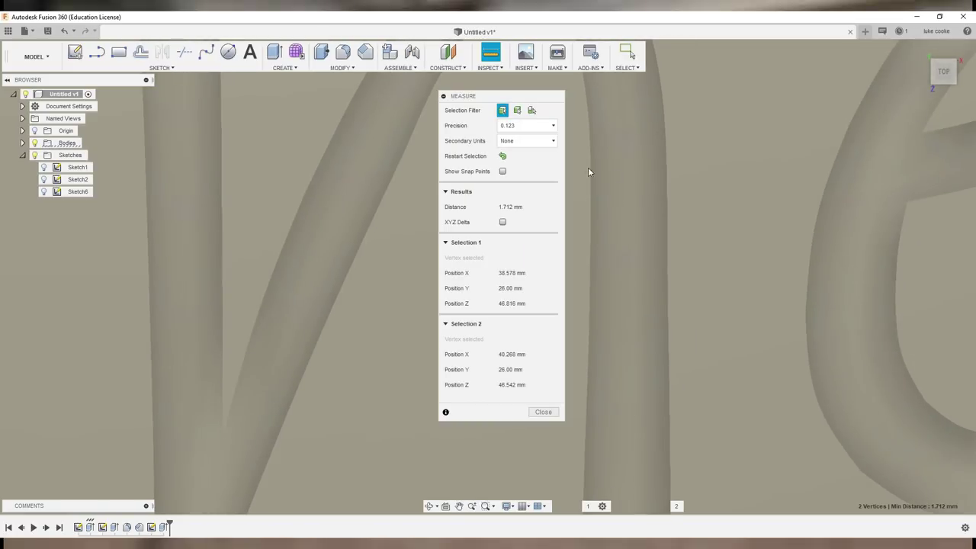
middle_click_drag(627, 177, 645, 153)
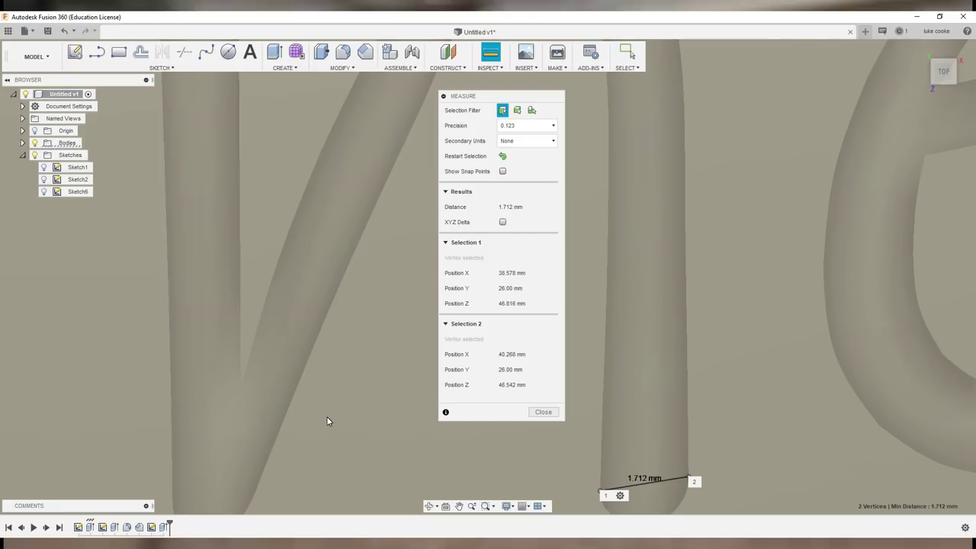
scroll(327, 421, "down", 4)
middle_click_drag(665, 450, 686, 392)
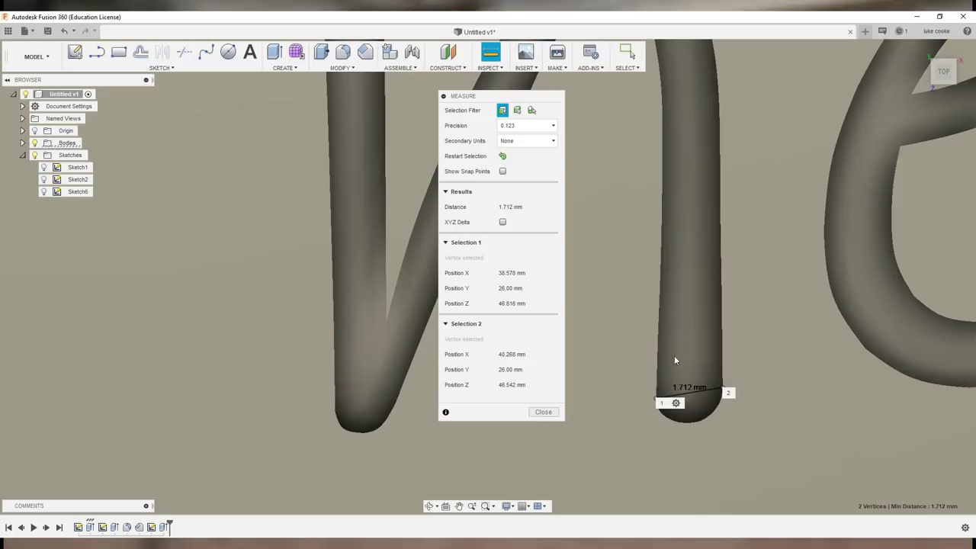
mouse_move(605, 215)
middle_mouse_down()
mouse_move(708, 451)
mouse_move(560, 249)
mouse_move(712, 257)
middle_mouse_up()
scroll(643, 313, "down", 5)
middle_click_drag(645, 312, 507, 369)
left_click(543, 412)
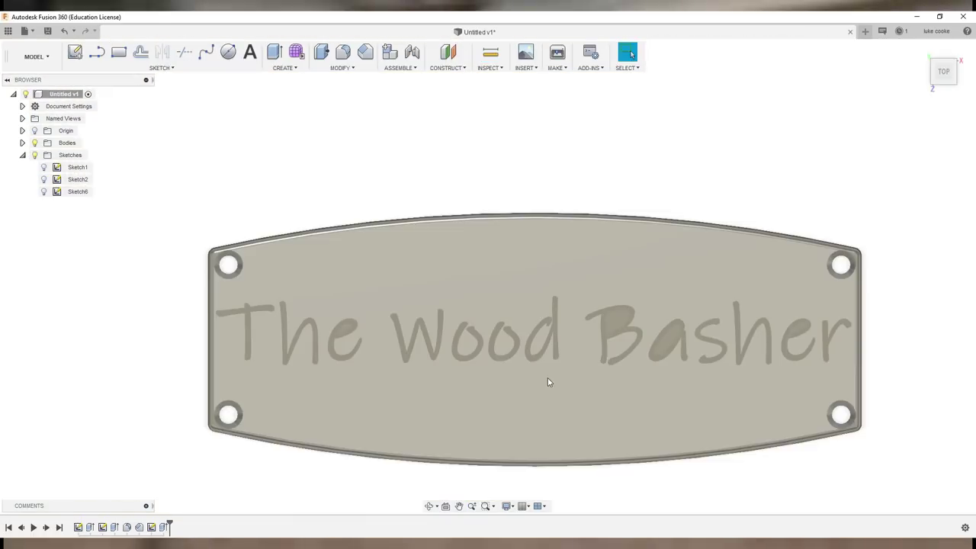
Apply the Cherry wood appearance from the Fusion 360 library to the whole block body.
scroll(496, 327, "up", 3)
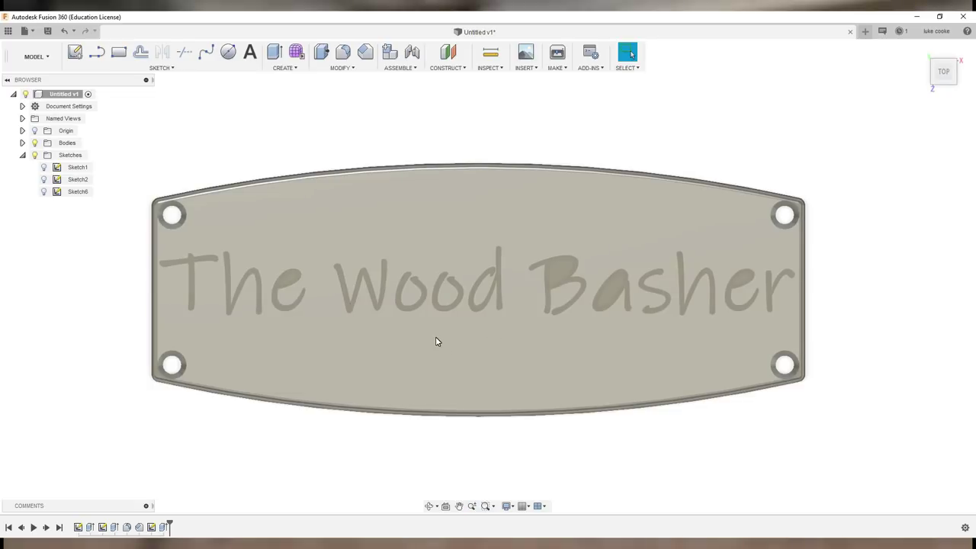
key("ctrl+z")
middle_click_drag(442, 431, 436, 393, "shift")
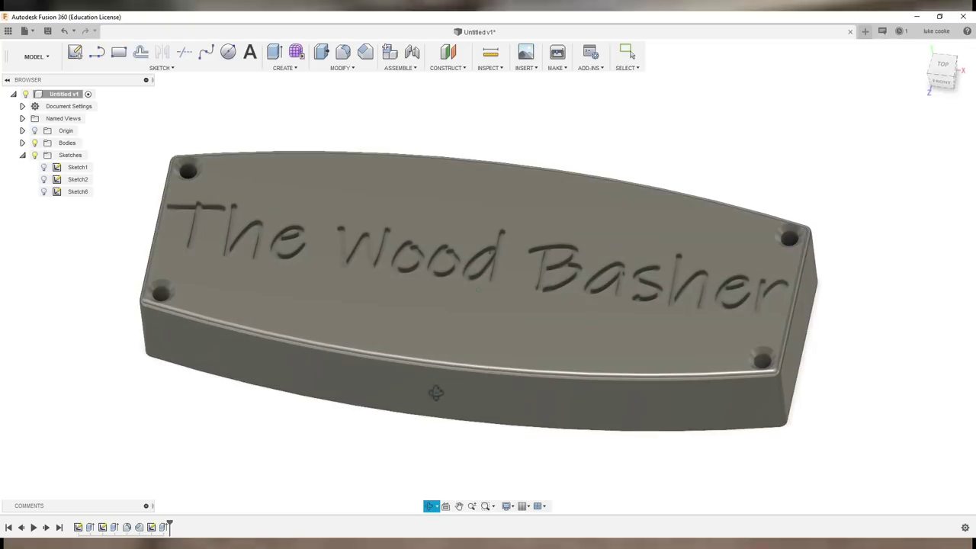
key("Escape")
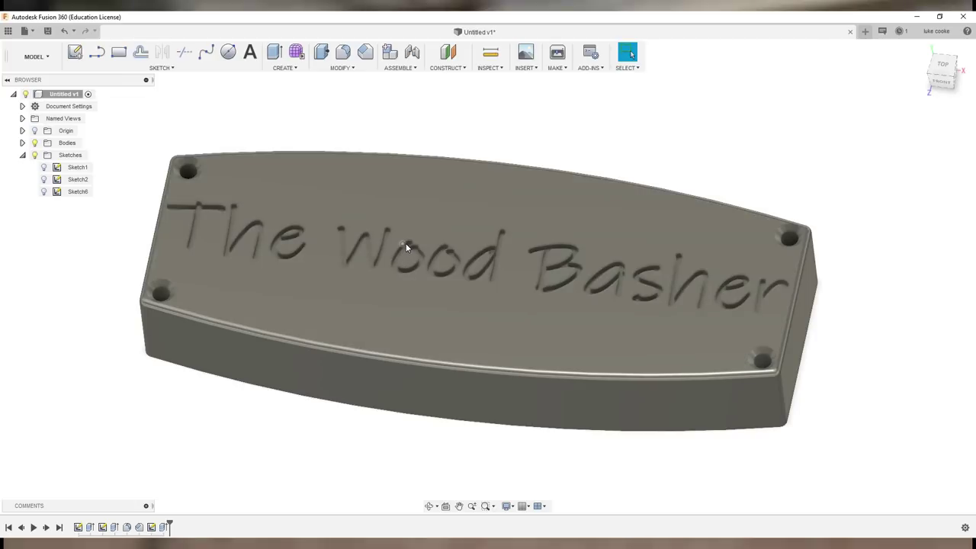
right_click(414, 130)
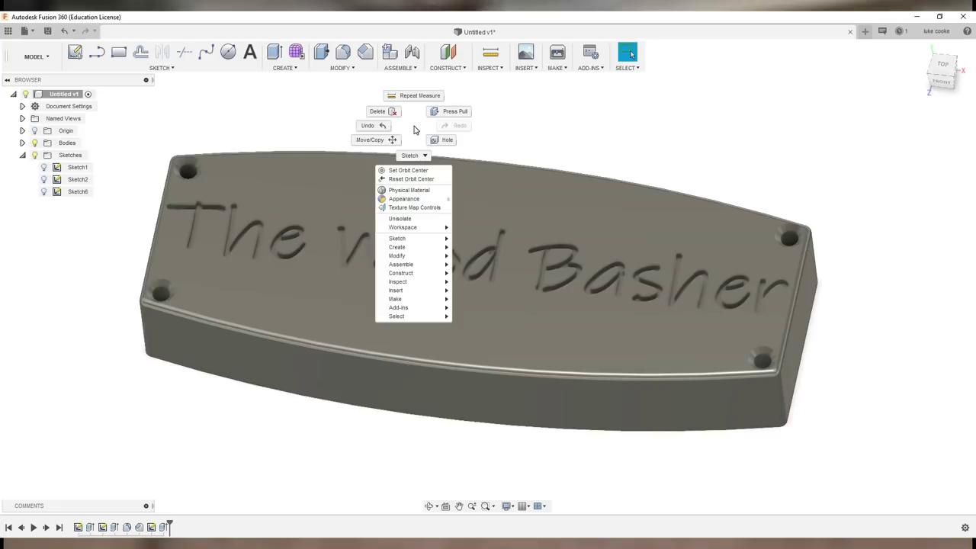
left_click(405, 201)
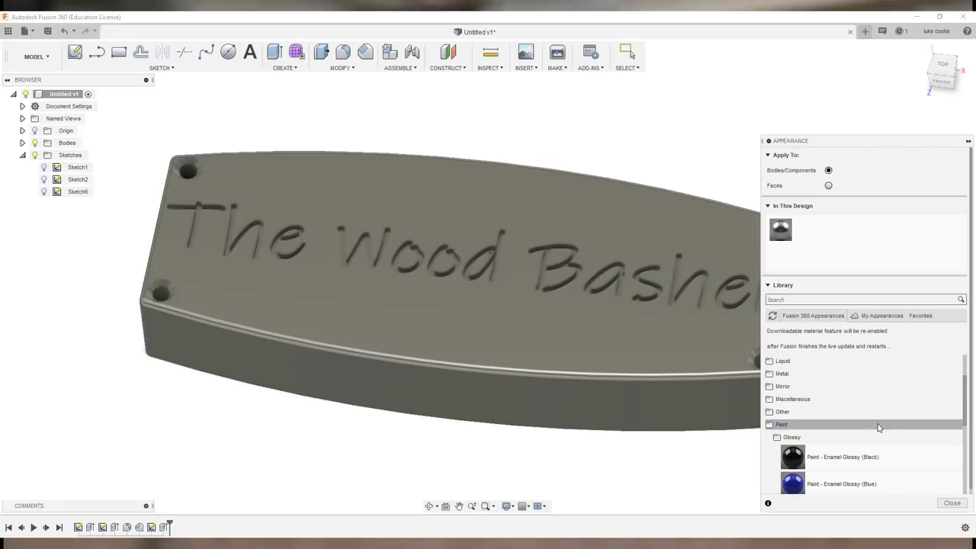
left_click(778, 424)
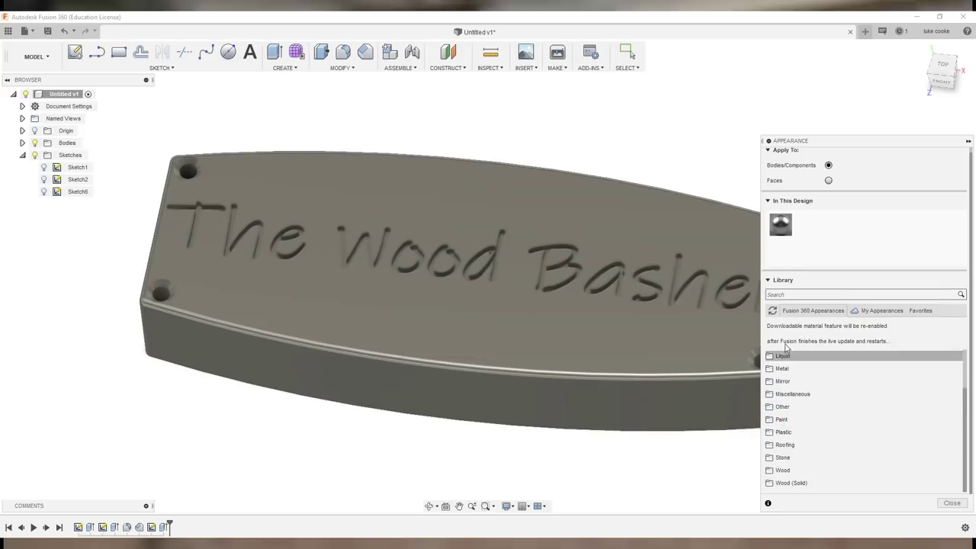
left_click(791, 470)
scroll(839, 432, "down", 3)
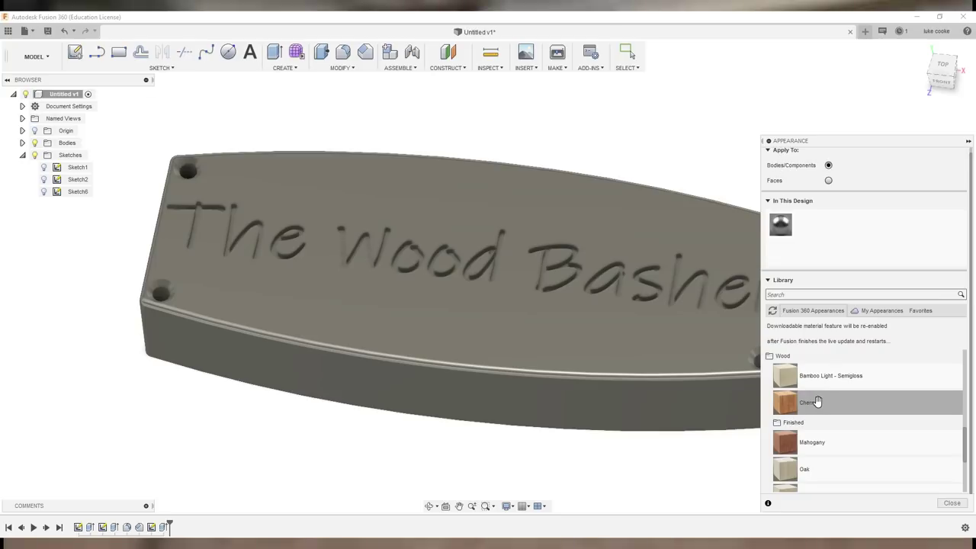
left_click_drag(814, 405, 652, 340)
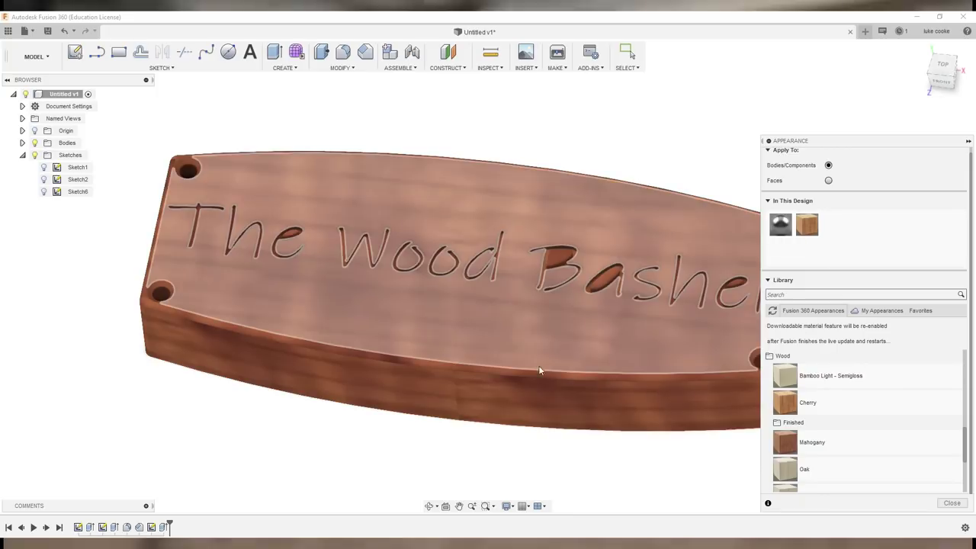
scroll(587, 349, "down", 3)
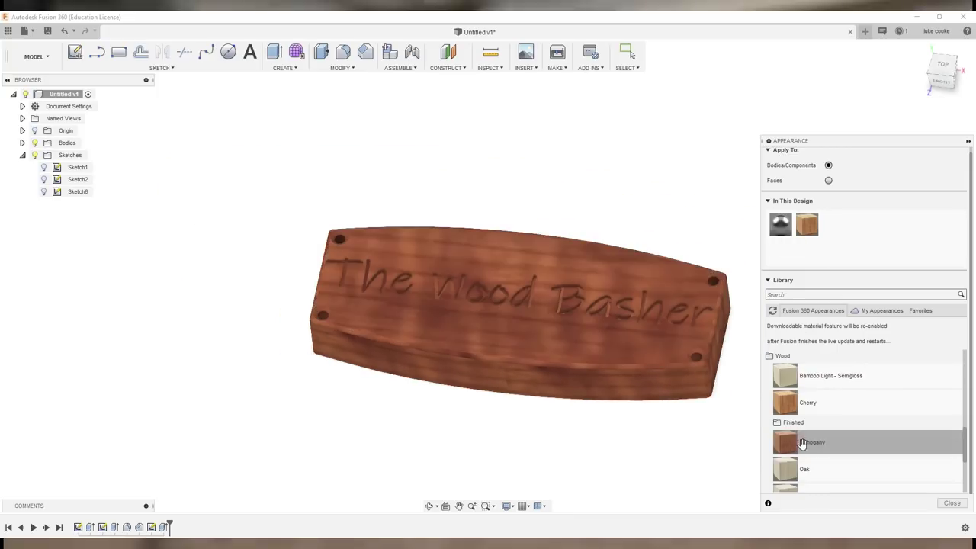